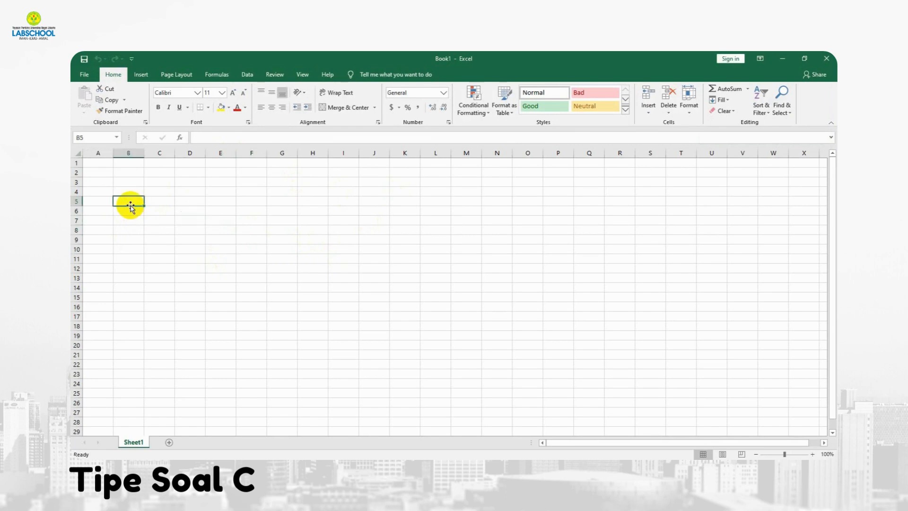
Step: Enter the title DAFTAR NILAI INFORMATIKA in cell A1
left_click(195, 213)
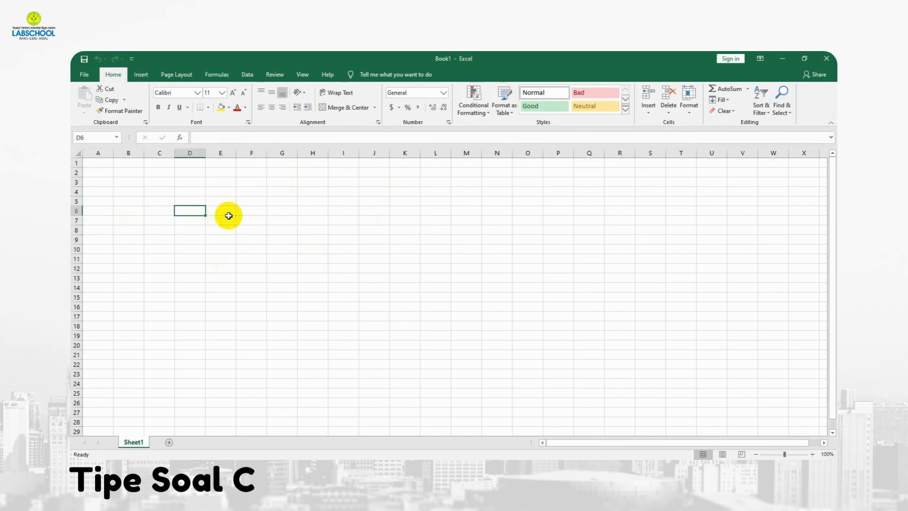
left_click(100, 165)
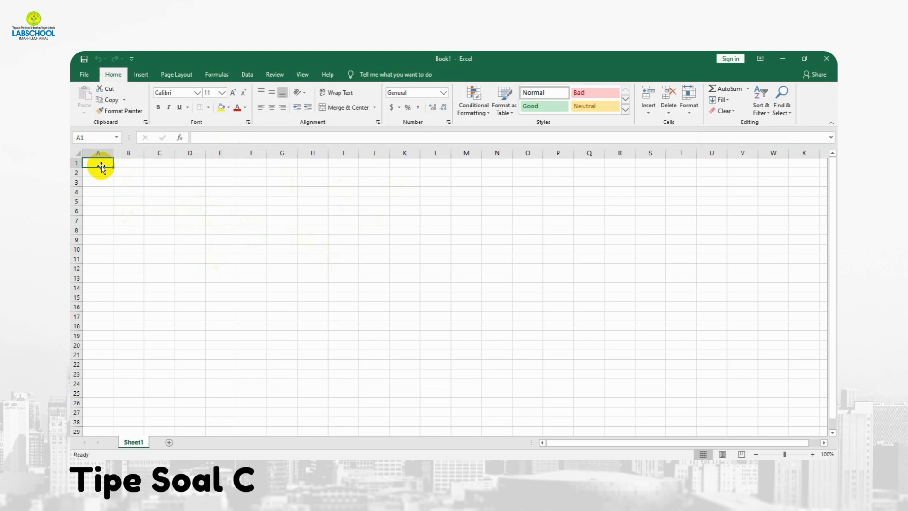
type("DAFTAR NILAI INFORMATIKA")
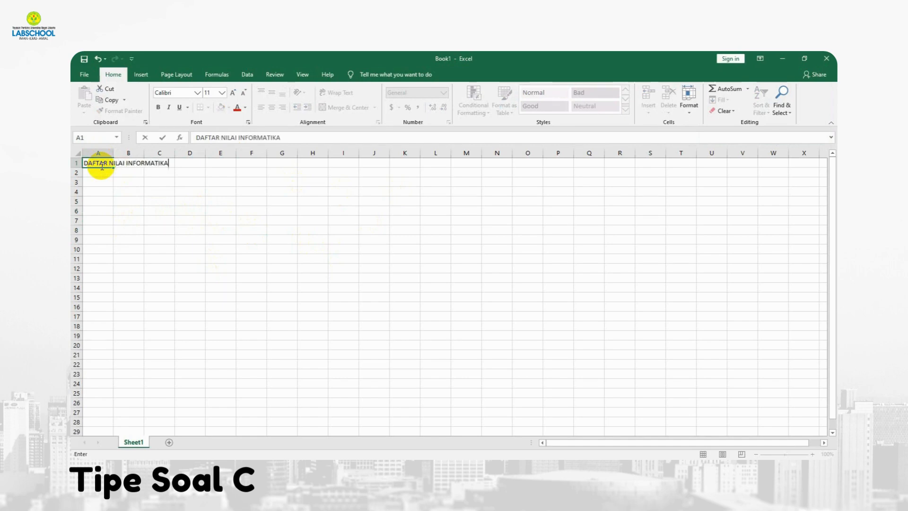
key("Return")
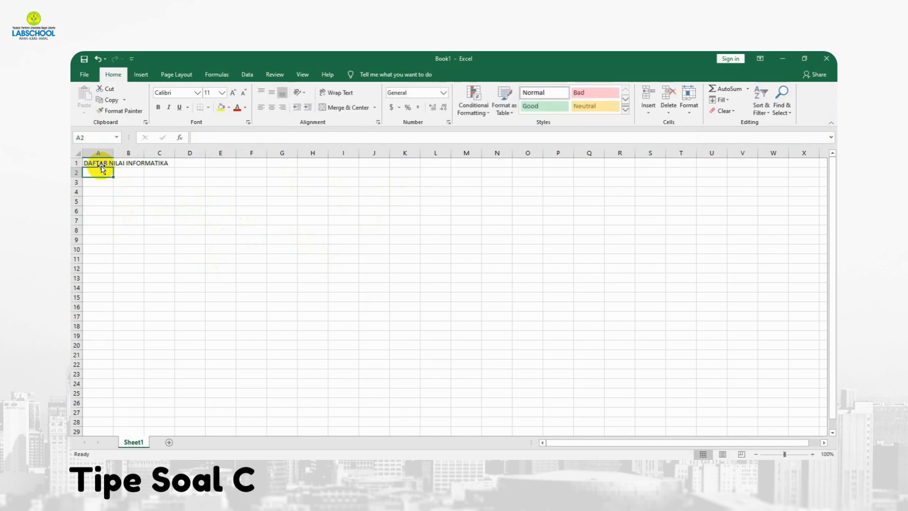
Step: Enter SMP CERDAS BANGSA in A2, then select A1:J1
type("SMP CERDAS BANGSA")
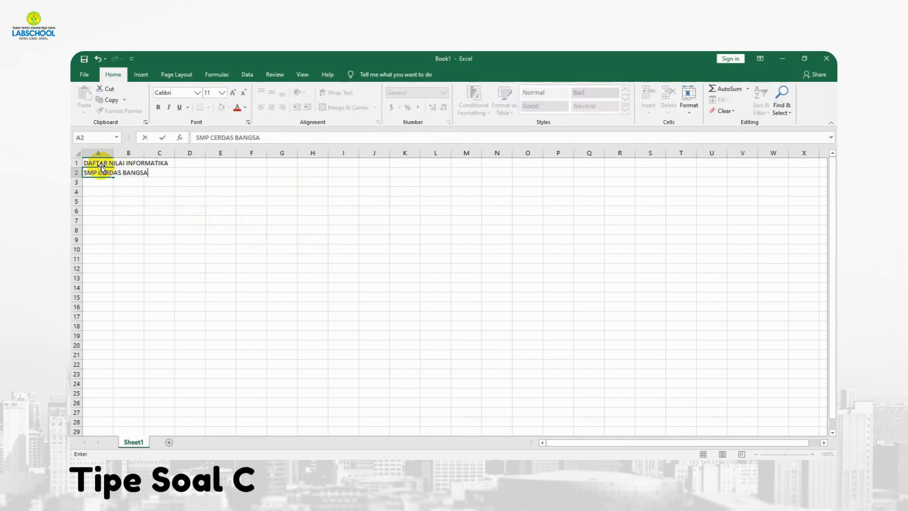
key("Return")
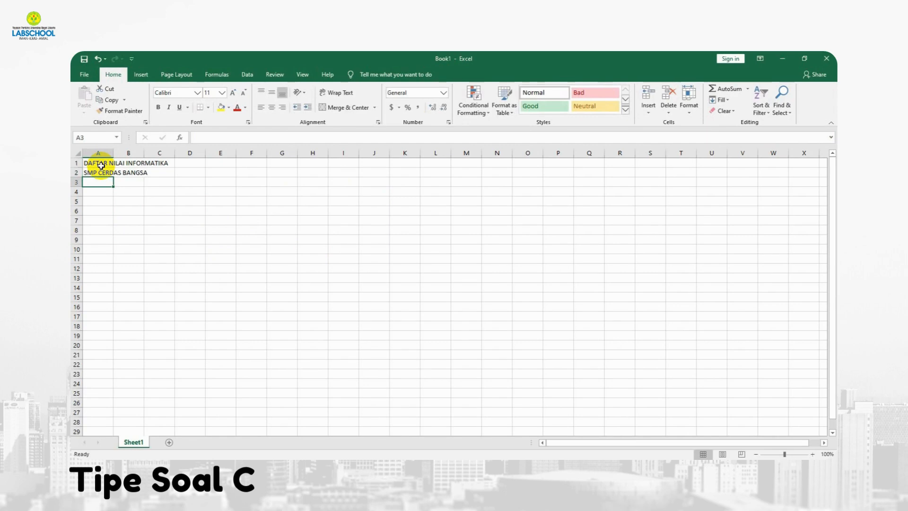
left_click(90, 195)
left_click(165, 182)
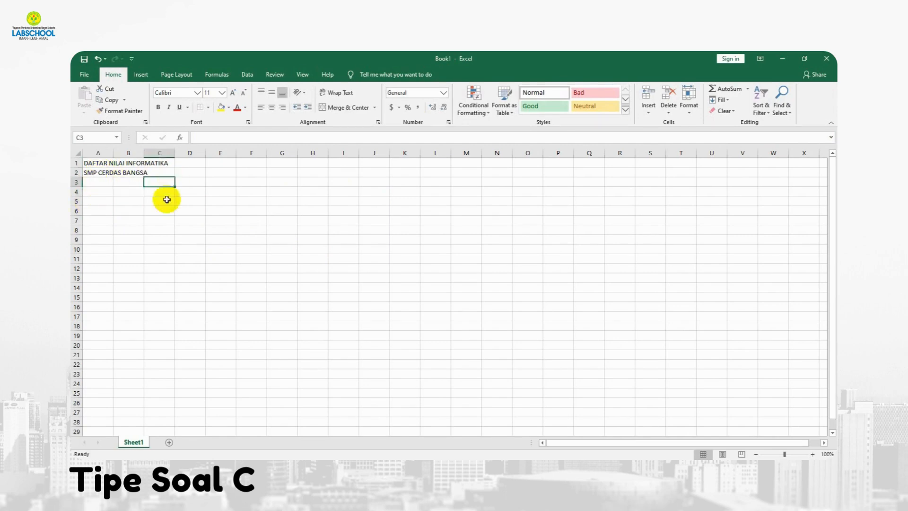
left_click(98, 164)
left_click_drag(98, 164, 366, 161)
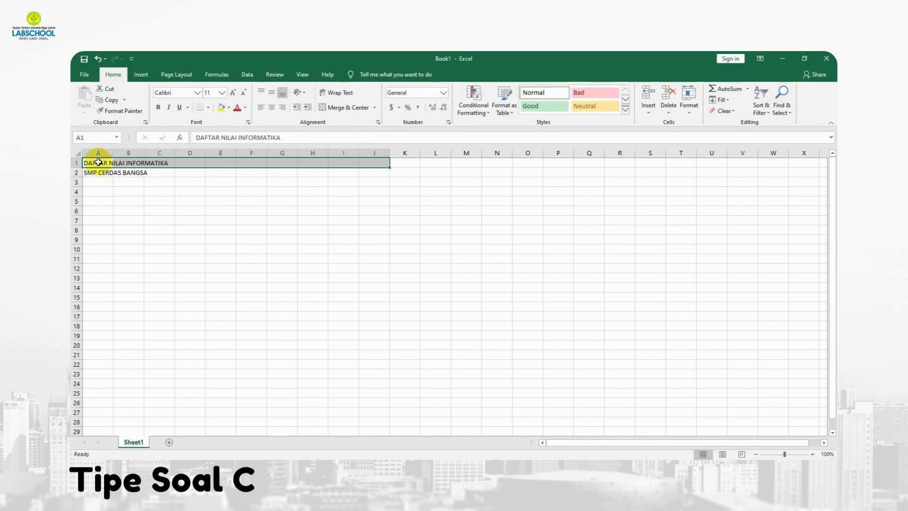
Step: Merge and centre the title across A1:J1
left_click_drag(98, 162, 366, 162)
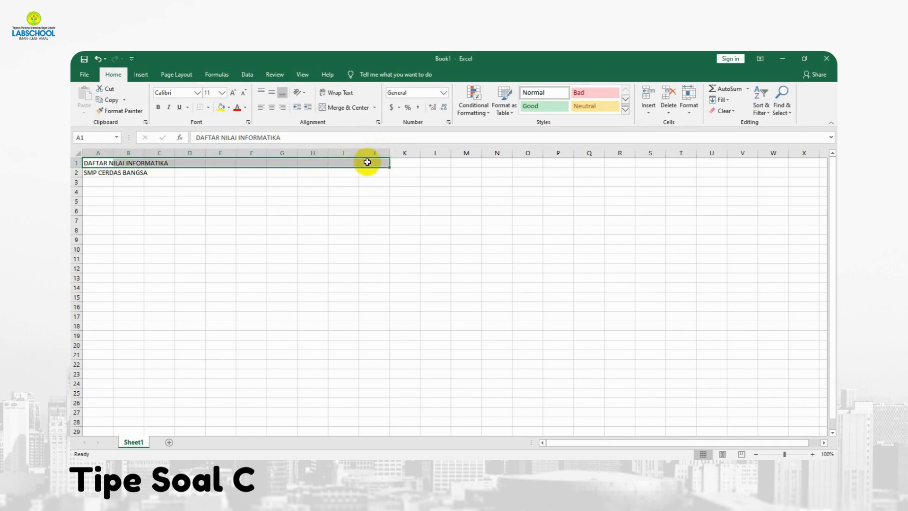
left_click(327, 108)
left_click(287, 197)
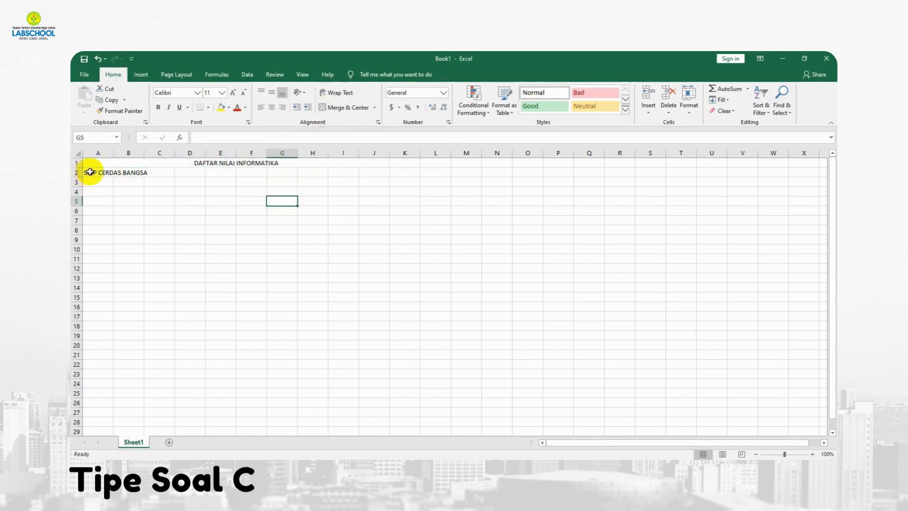
Step: Merge and centre the school name across A2:J2
left_click_drag(87, 172, 367, 170)
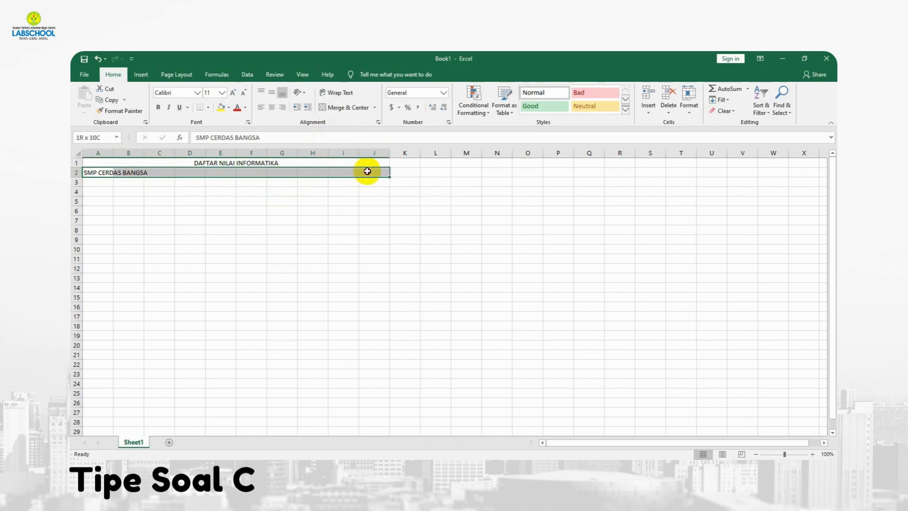
left_click(338, 107)
left_click(324, 237)
left_click(91, 174)
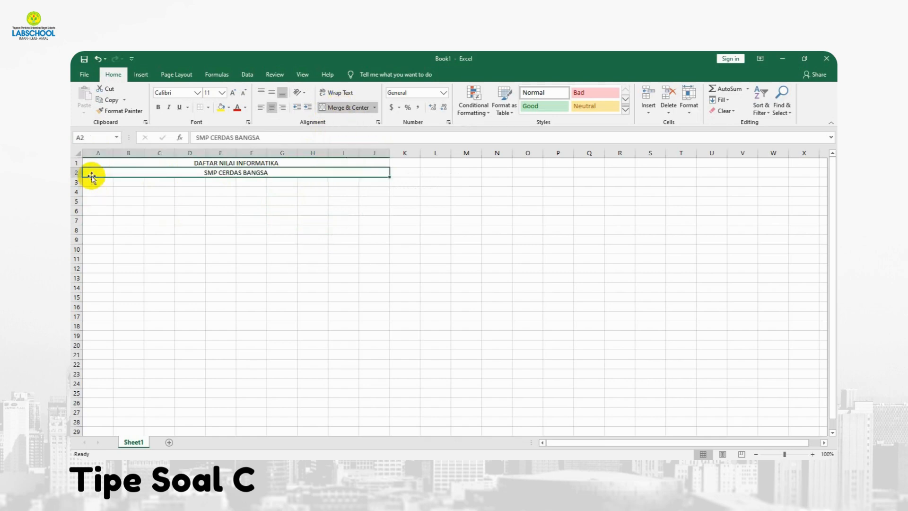
left_click(91, 182)
left_click(104, 190)
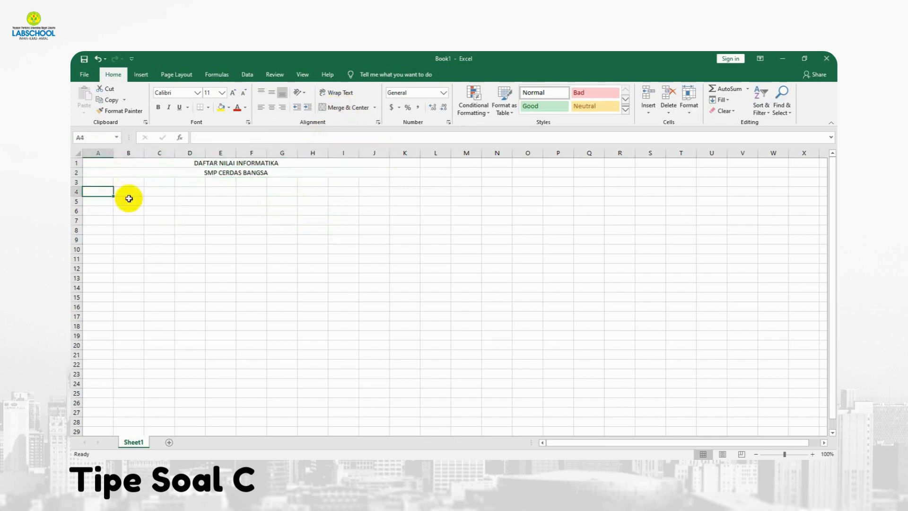
Step: Type headings NO, KODE, NAMA, METODE, GROUP and TAHUN across A4:F4
type("NO")
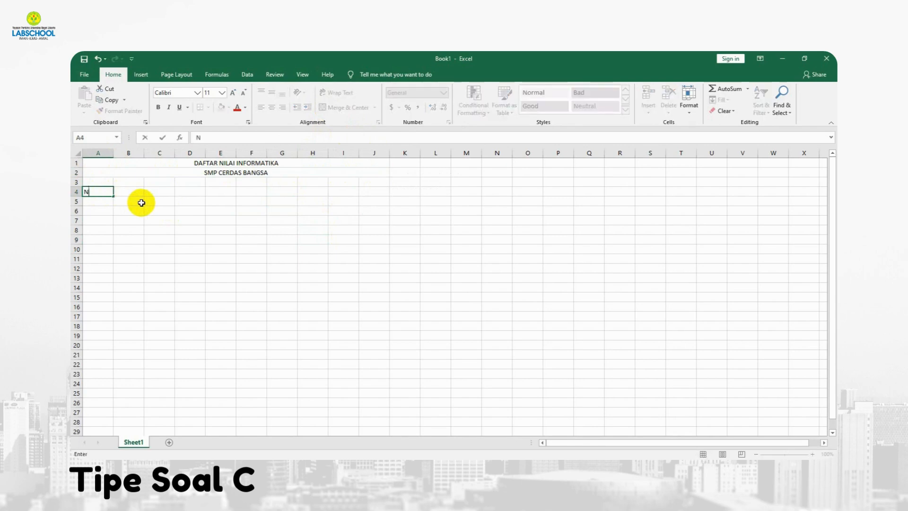
key("Tab")
key("Tab")
type("NAMA")
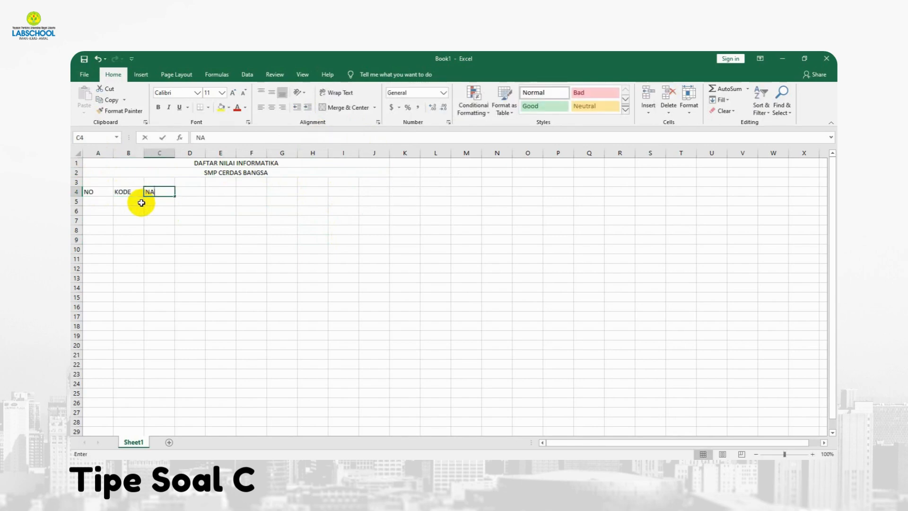
key("Tab")
type("METODE")
key("Tab")
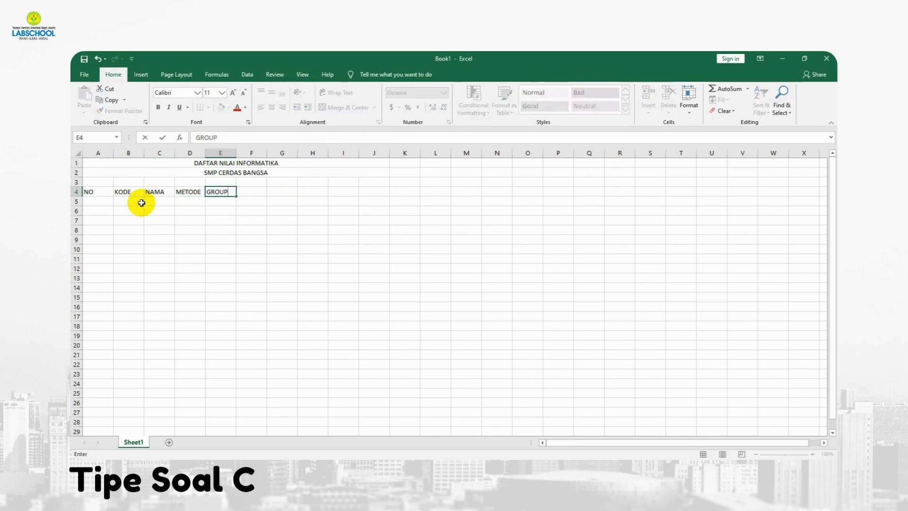
key("Tab")
type("TAHUN")
key("Tab")
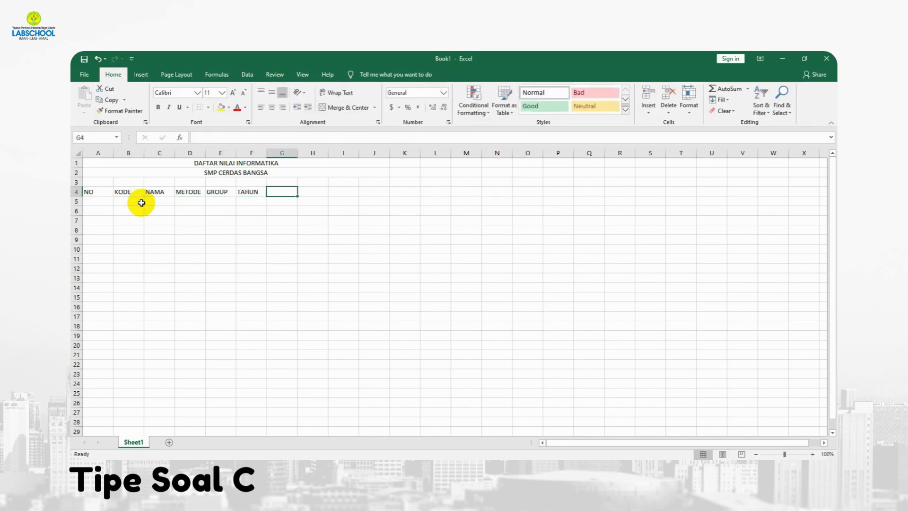
Step: Add NILAI with PENGETAHUAN and KETERAMPILAN beneath, plus NILAI AKHIR and GRADE headings
type("NILAI")
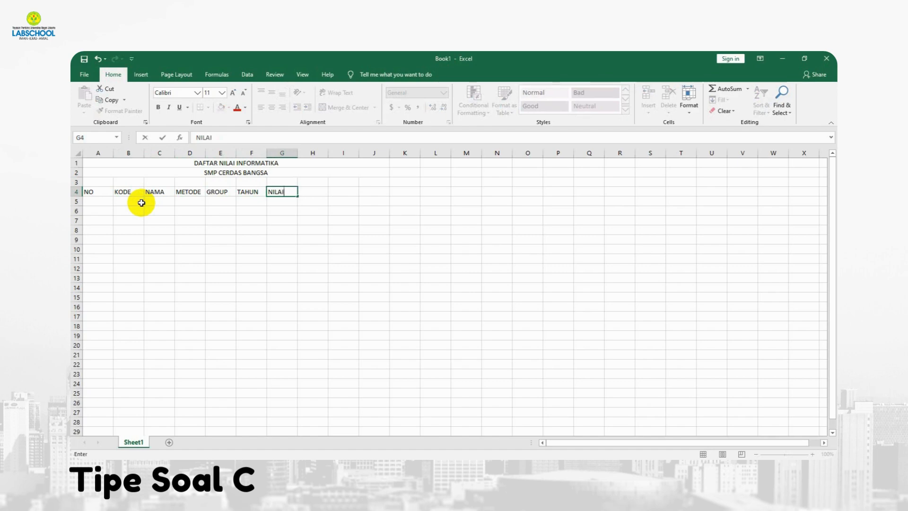
key("Return")
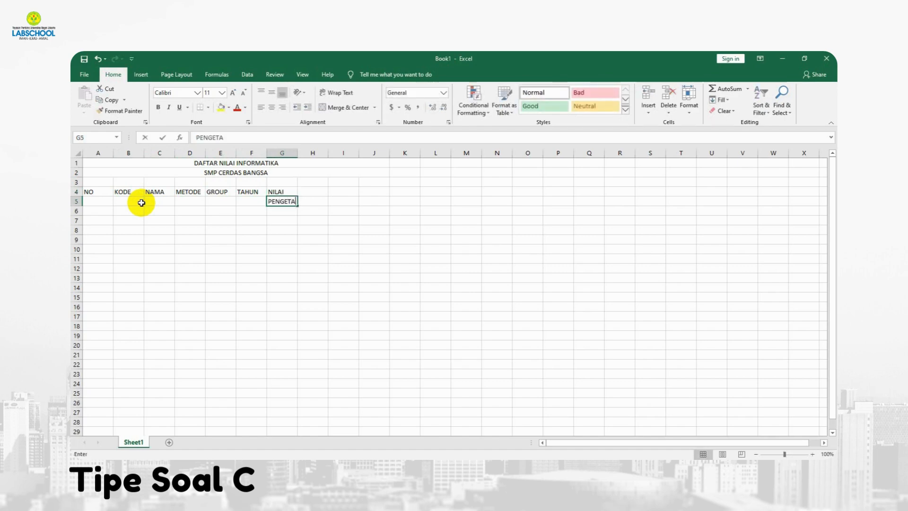
key("Tab")
type("KETERAMP")
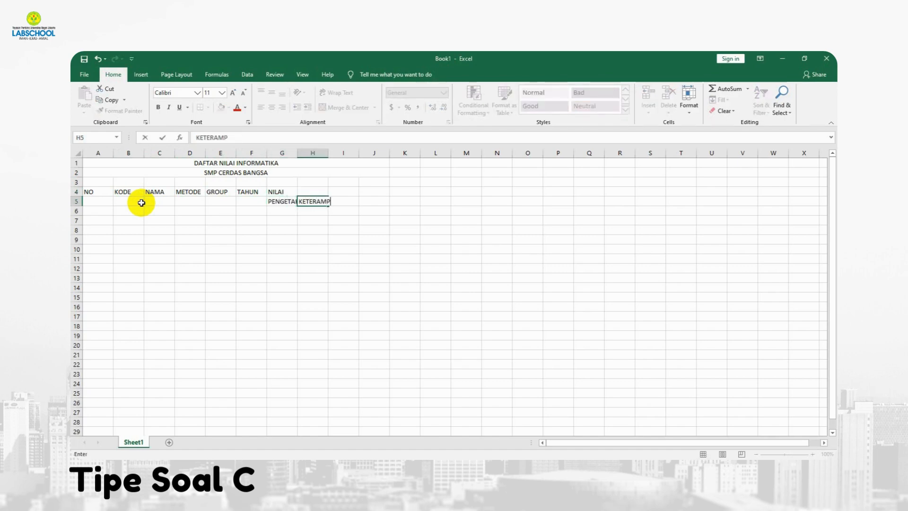
type("ILAN")
left_click(353, 193)
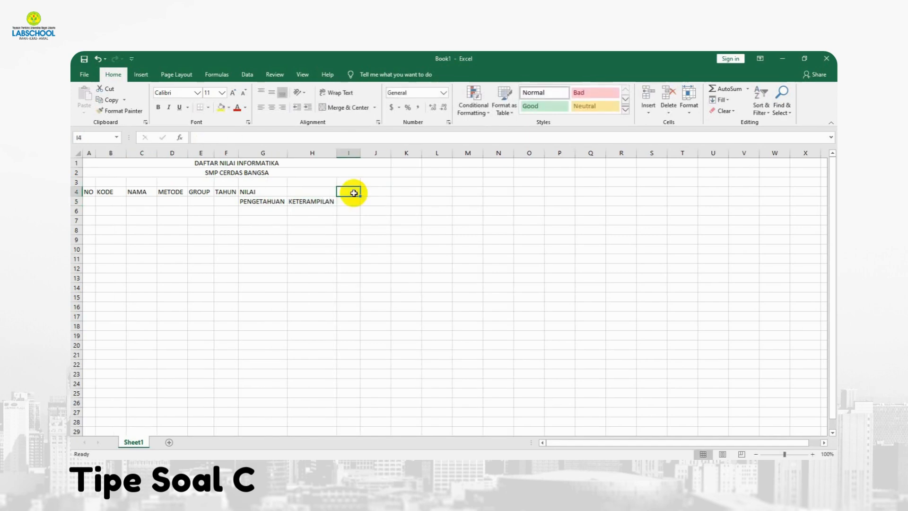
type("NILAI AKHIR")
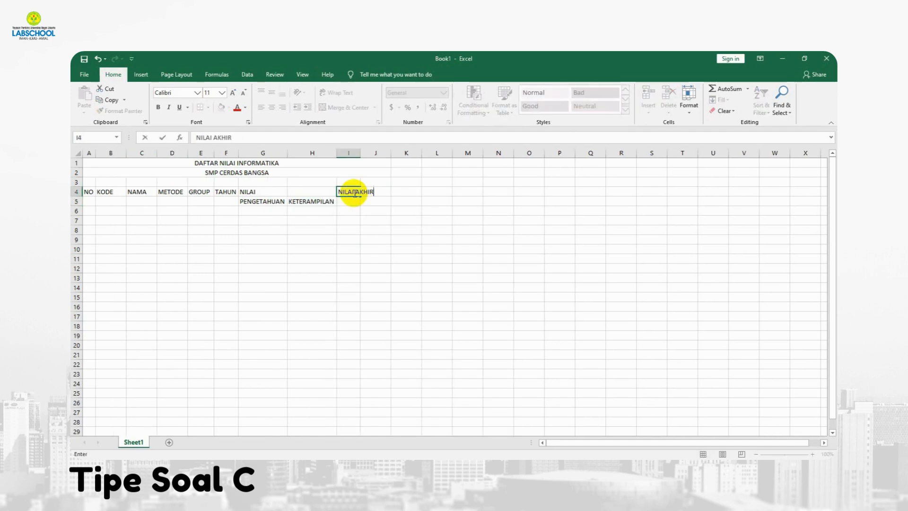
key("Tab")
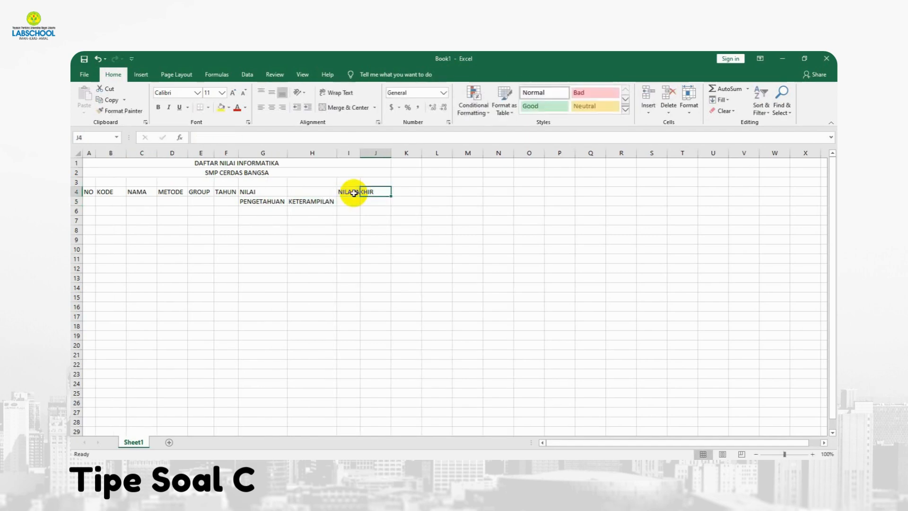
type("GRADE")
key("Return")
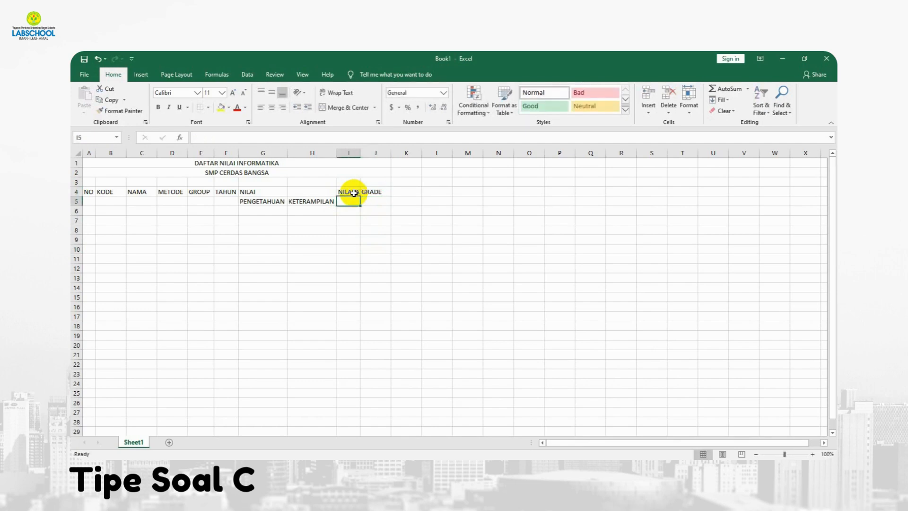
left_click(379, 213)
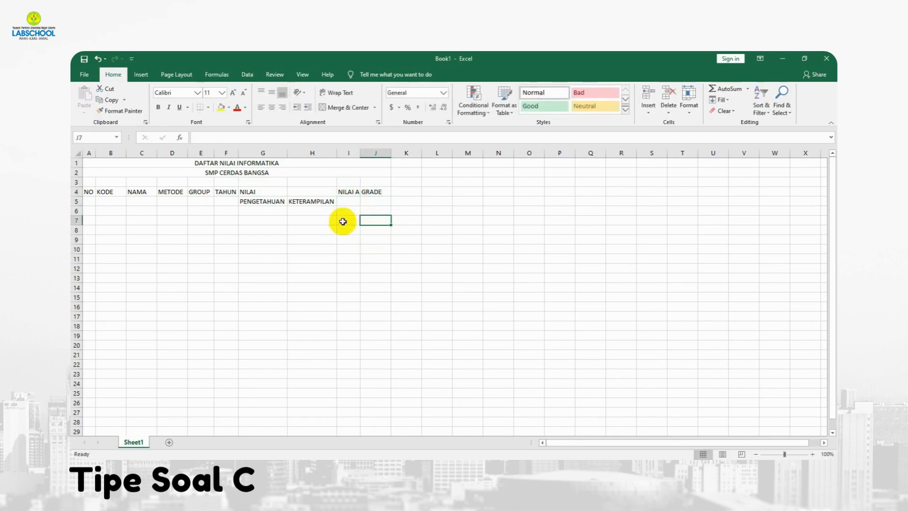
left_click(346, 218)
Step: Widen columns I and J to fit the NILAI AKHIR and GRADE headings
left_click_drag(359, 153, 378, 152)
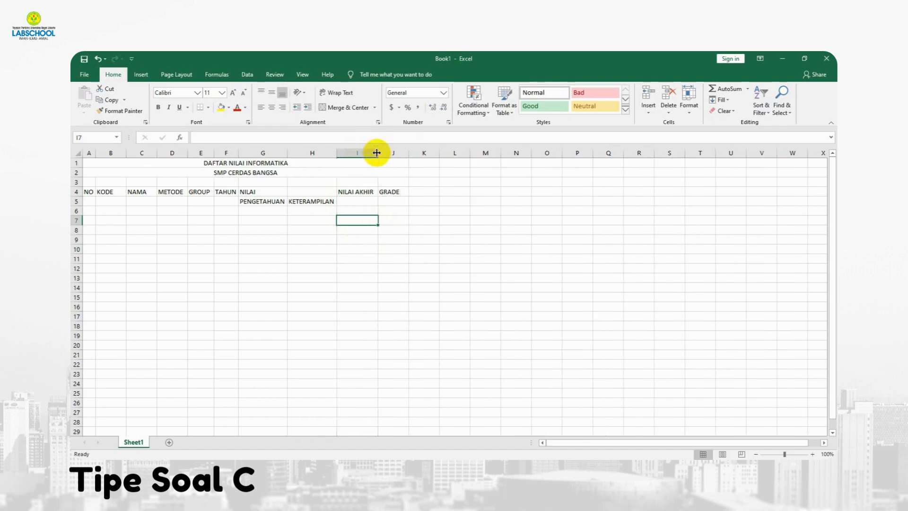
double_click(408, 152)
left_click(431, 212)
left_click(332, 251)
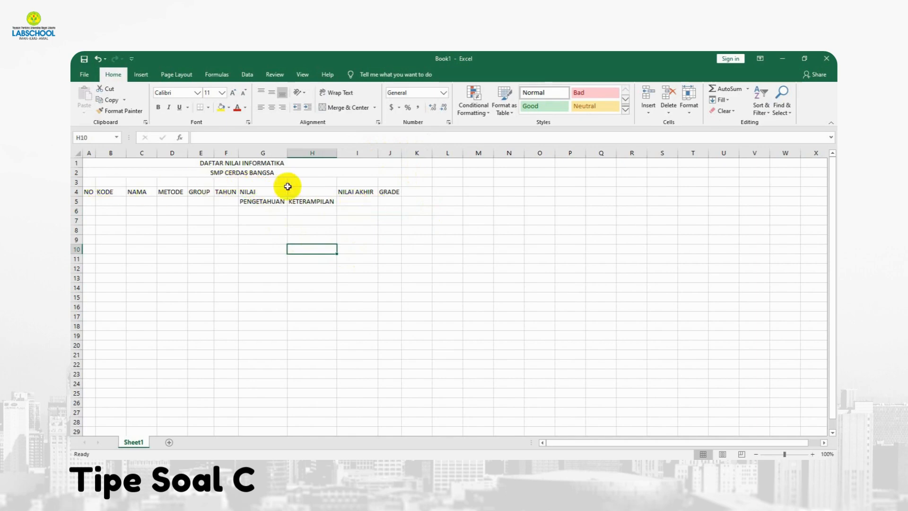
Step: Merge and centre NILAI across G4:H4
left_click(264, 202)
left_click(300, 199)
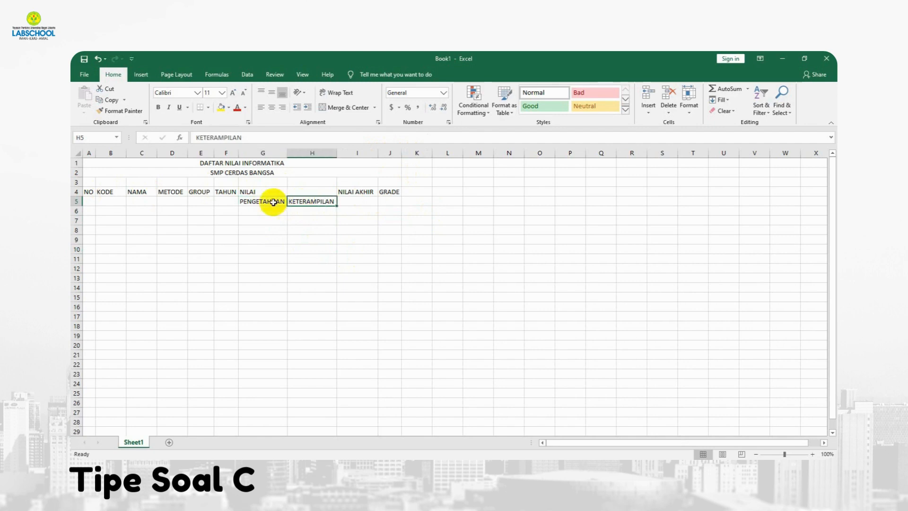
left_click(266, 201)
left_click(301, 201)
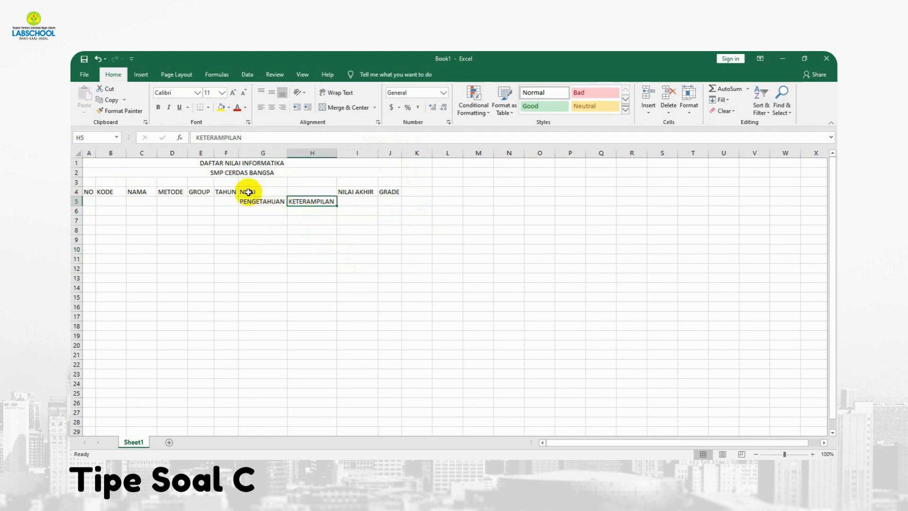
left_click_drag(248, 192, 300, 191)
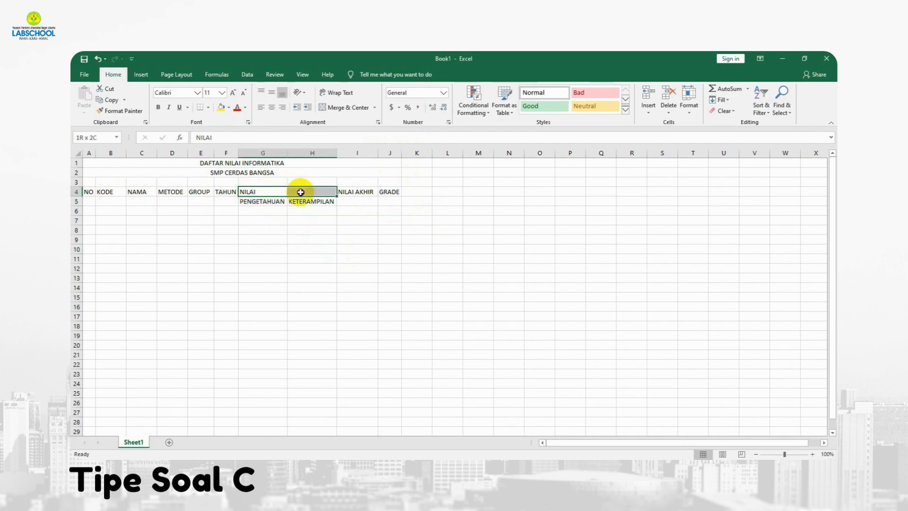
left_click(331, 108)
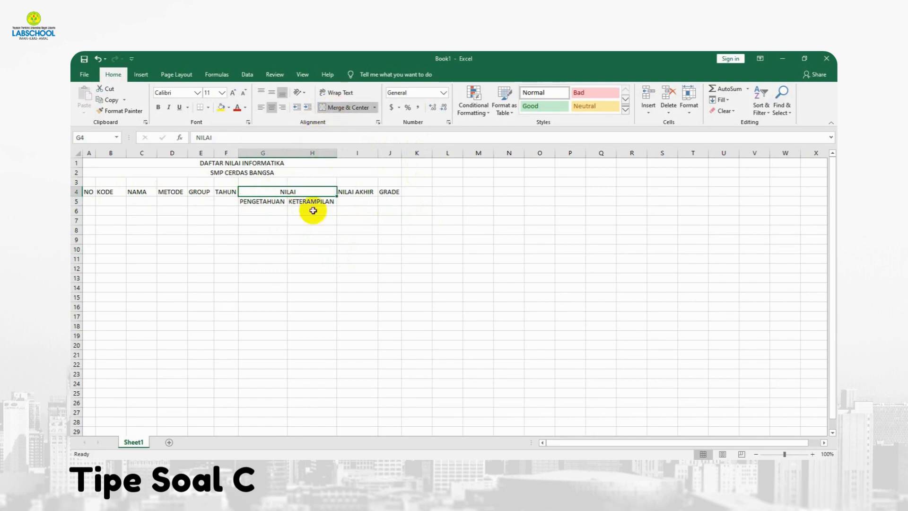
left_click(312, 230)
left_click_drag(273, 192, 274, 201)
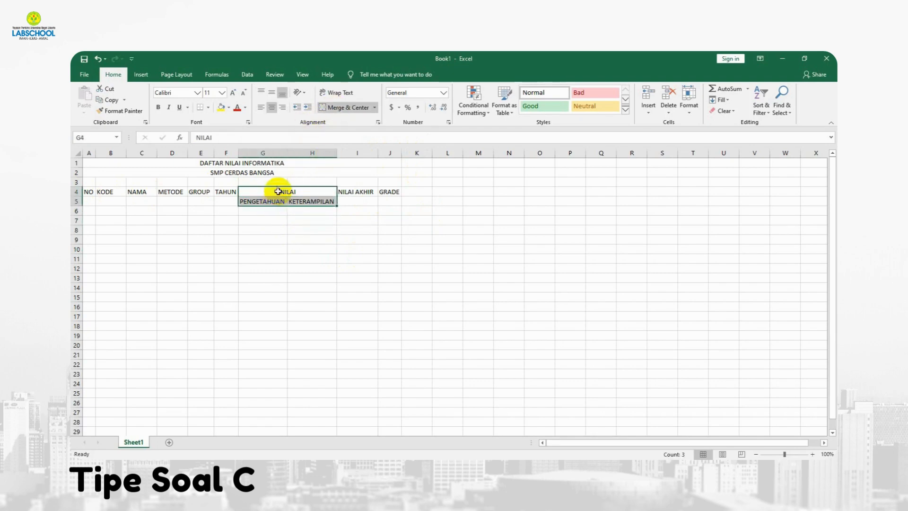
left_click(295, 249)
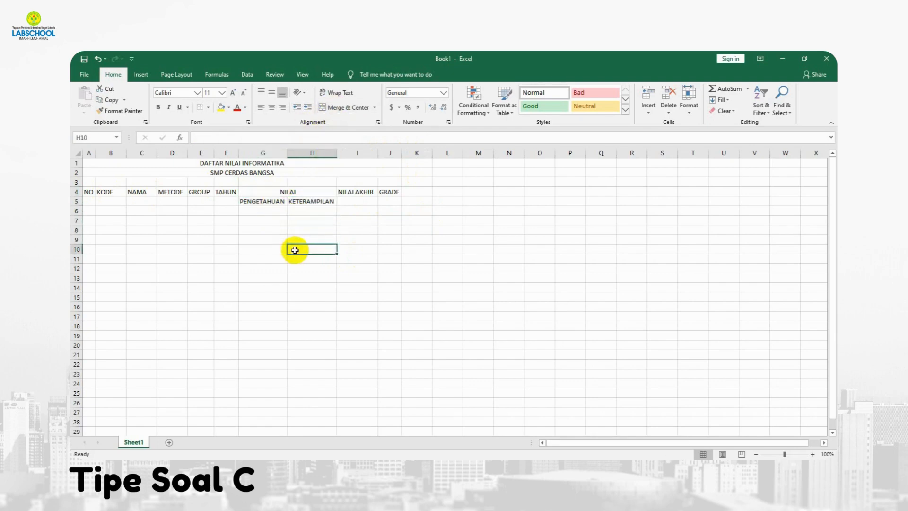
Step: Merge the NO header over A4:A5 and centre it vertically
left_click(89, 192)
left_click_drag(90, 192, 90, 199)
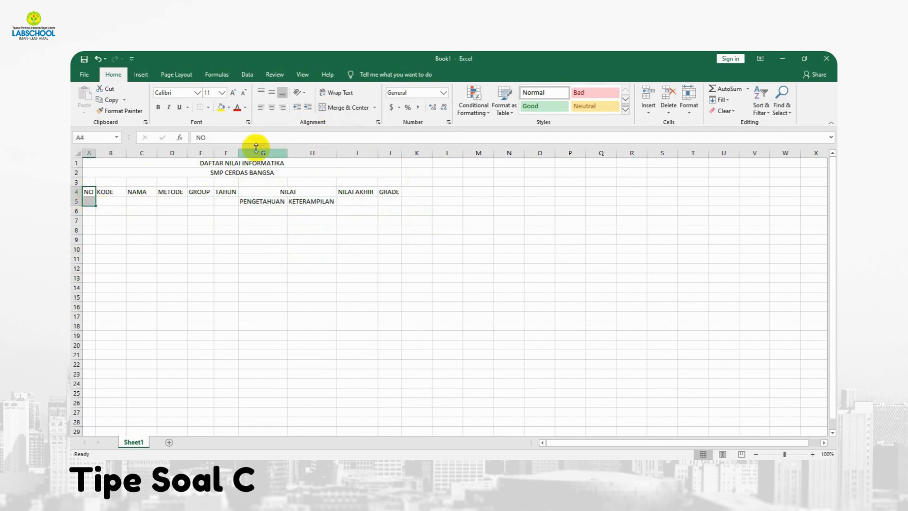
left_click(342, 107)
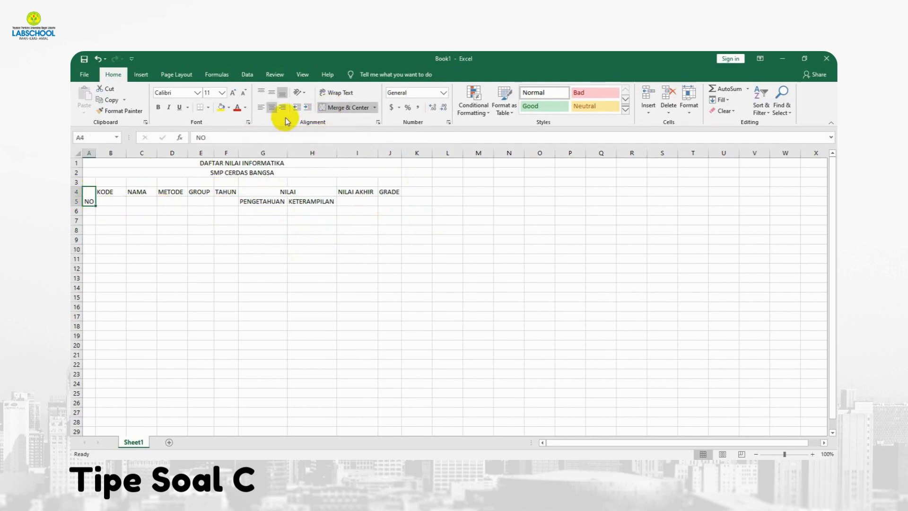
left_click(273, 94)
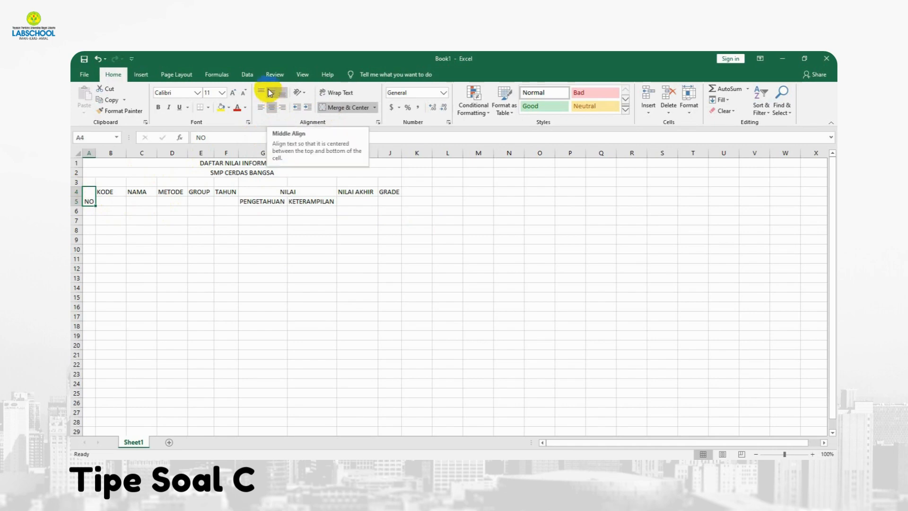
left_click(270, 93)
left_click(200, 217)
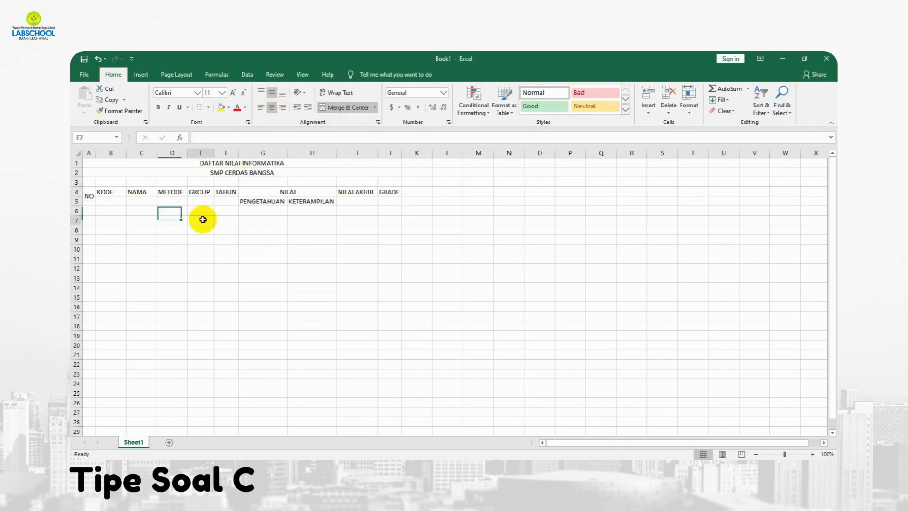
Step: Merge each header from KODE to GRADE across rows 4 and 5
left_click(112, 193)
left_click_drag(111, 192, 225, 200)
left_click(336, 108)
left_click(333, 108)
left_click(336, 108)
left_click(336, 108)
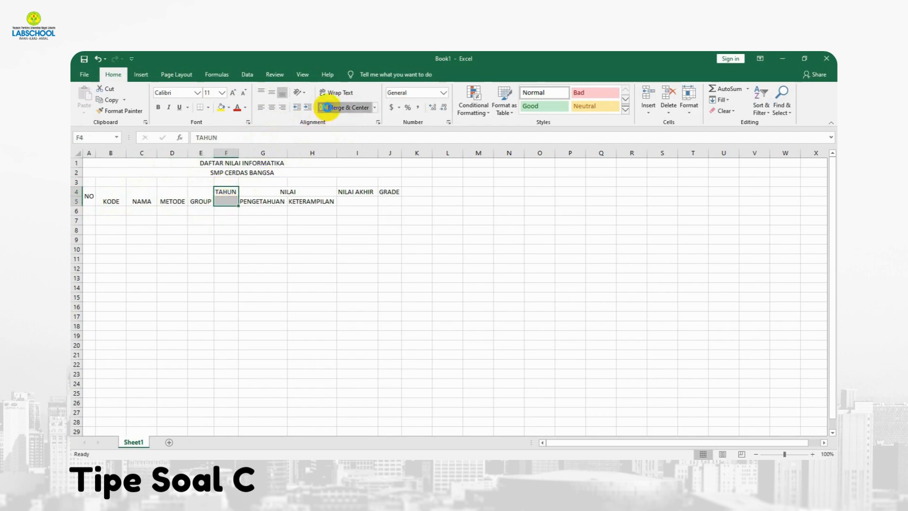
left_click(336, 108)
left_click_drag(348, 192, 390, 200)
left_click(336, 107)
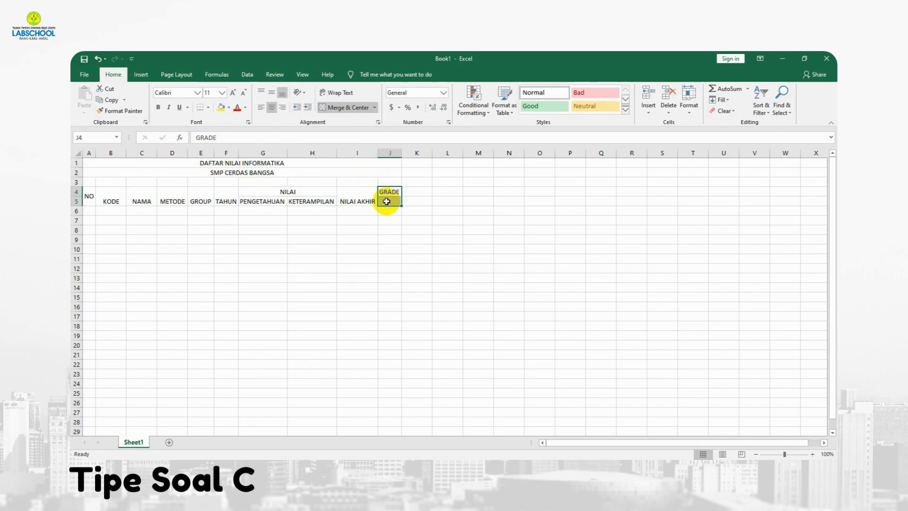
left_click(345, 110)
left_click(328, 260)
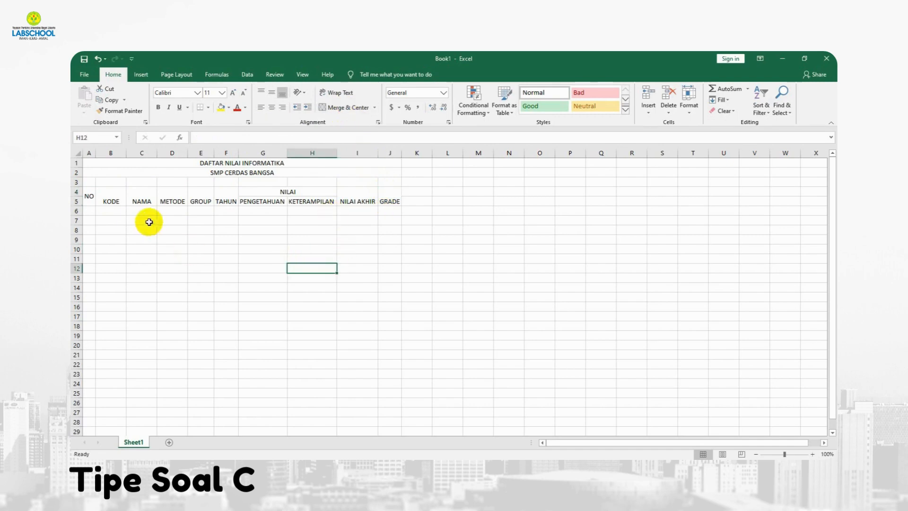
Step: Middle-align all headers from KODE to GRADE
left_click(113, 198)
left_click_drag(113, 199, 394, 201)
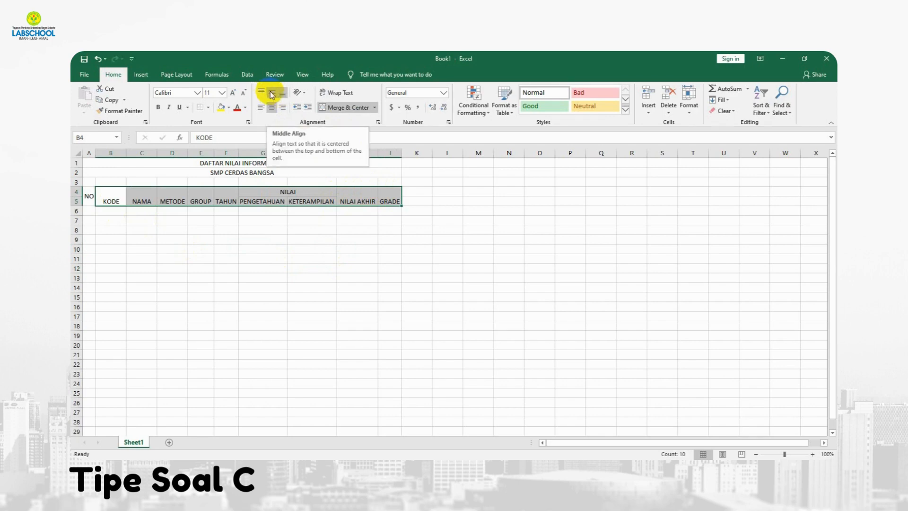
left_click(269, 94)
left_click(331, 257)
left_click(242, 270)
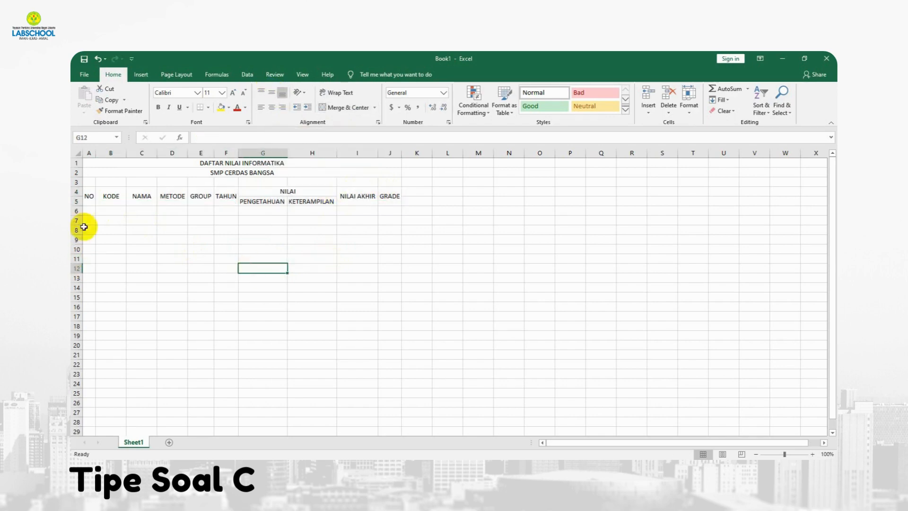
Step: Enter 1, 2, 3 in A6:A8 and select them
left_click(89, 210)
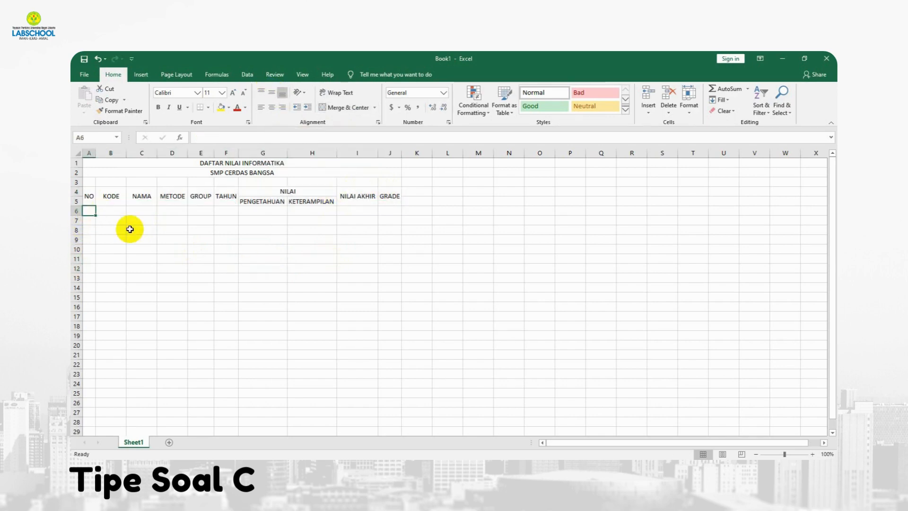
type("1")
key("Return")
type("2")
key("Return")
type("3")
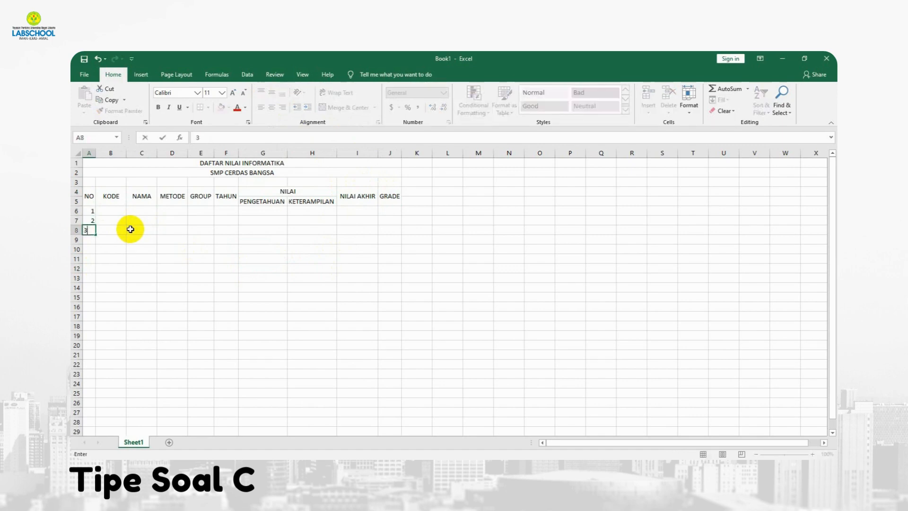
key("Return")
left_click_drag(89, 212, 92, 301)
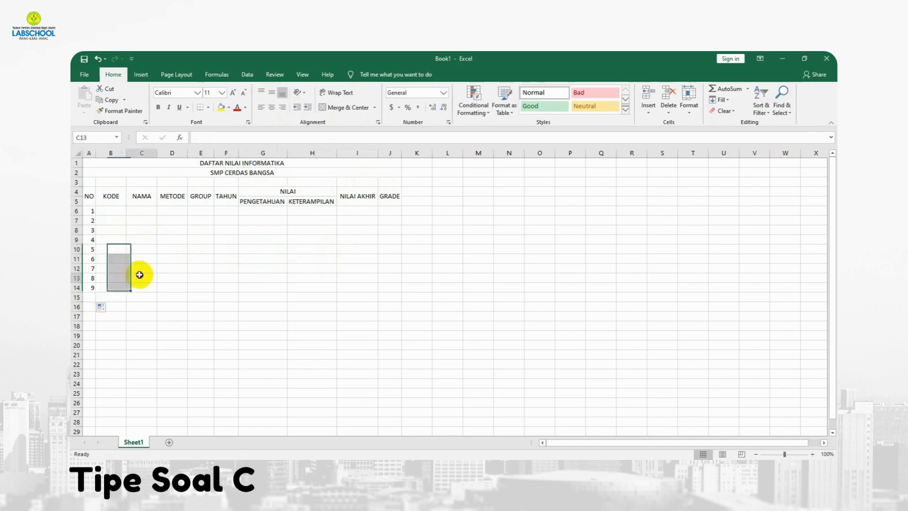
Step: Enter the ten KODE values, P062 through P041, into B6:B15
left_click(118, 213)
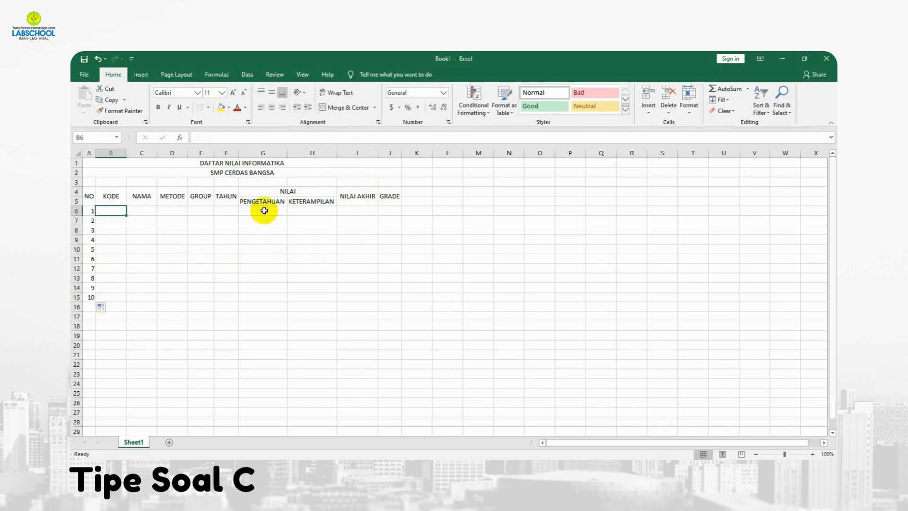
type("P0")
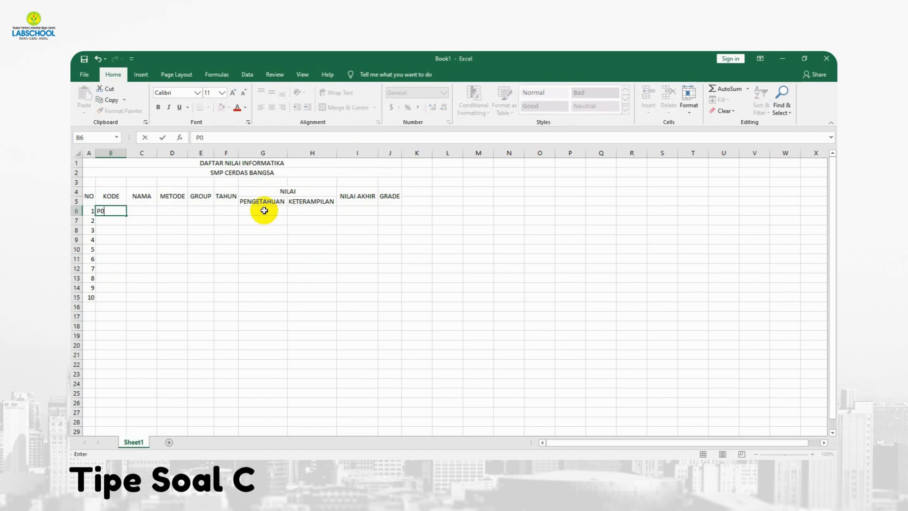
type("62")
key("Return")
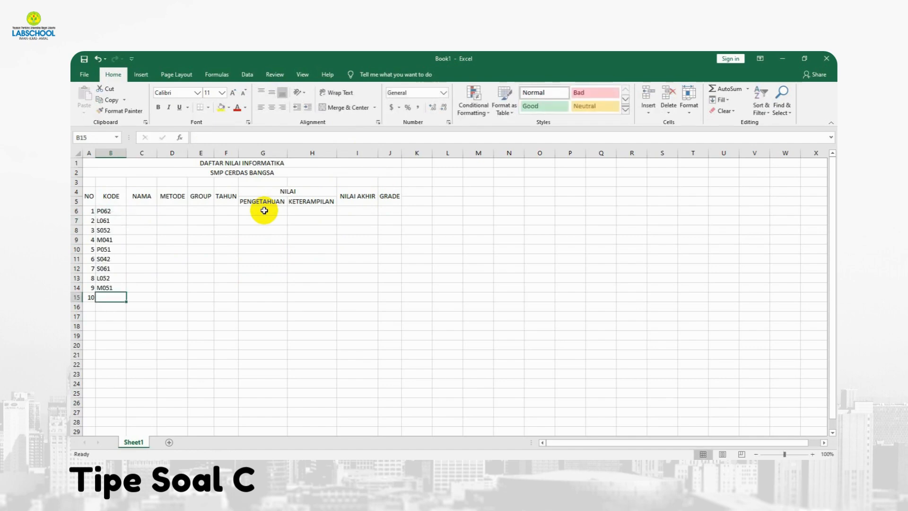
type("P041")
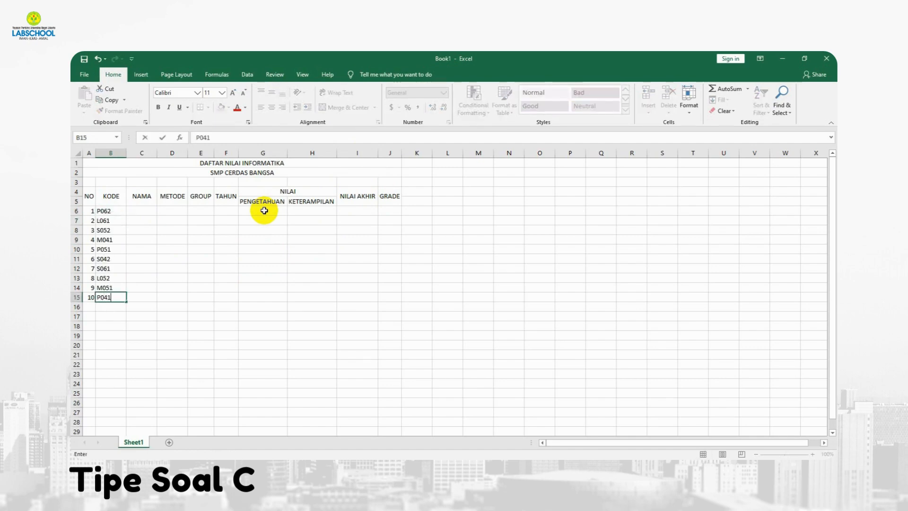
key("Return")
left_click(261, 315)
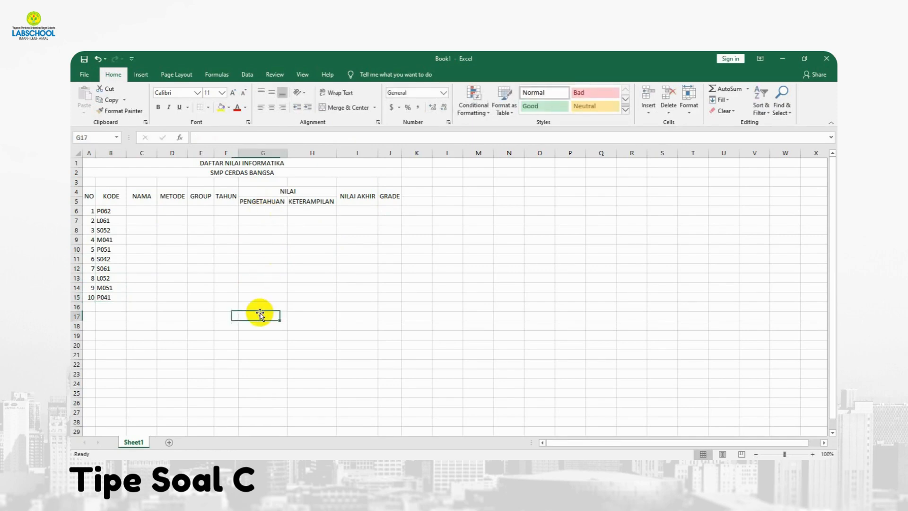
Step: Type the student names into C6:C15 and AutoFit column C
left_click(140, 217)
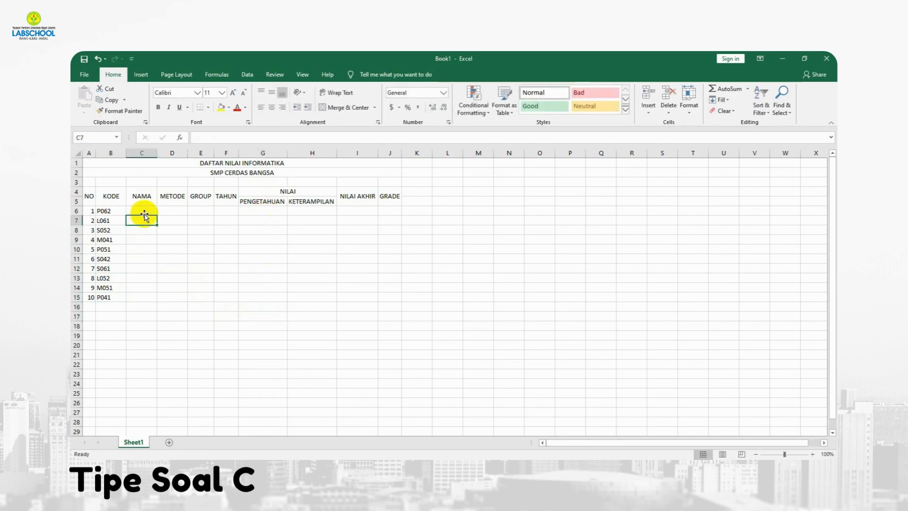
left_click(145, 209)
type("Rudi Hart")
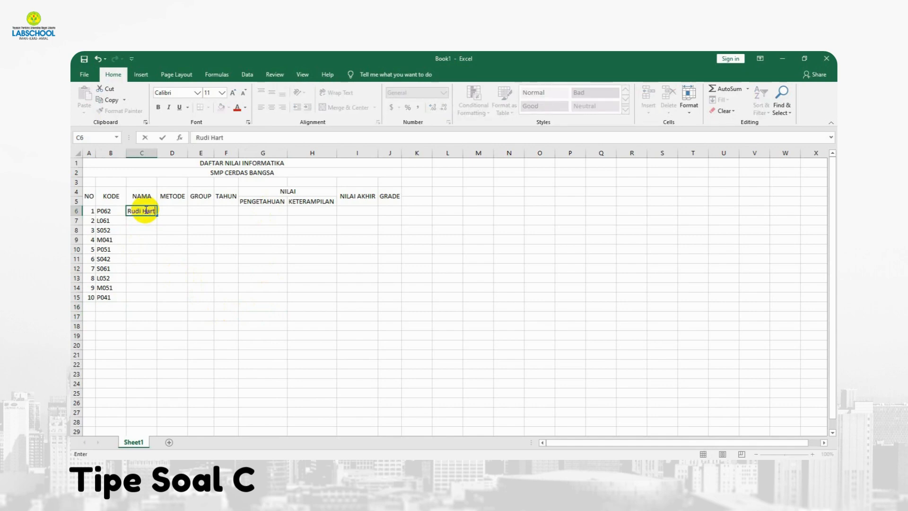
type("ini")
key("Return")
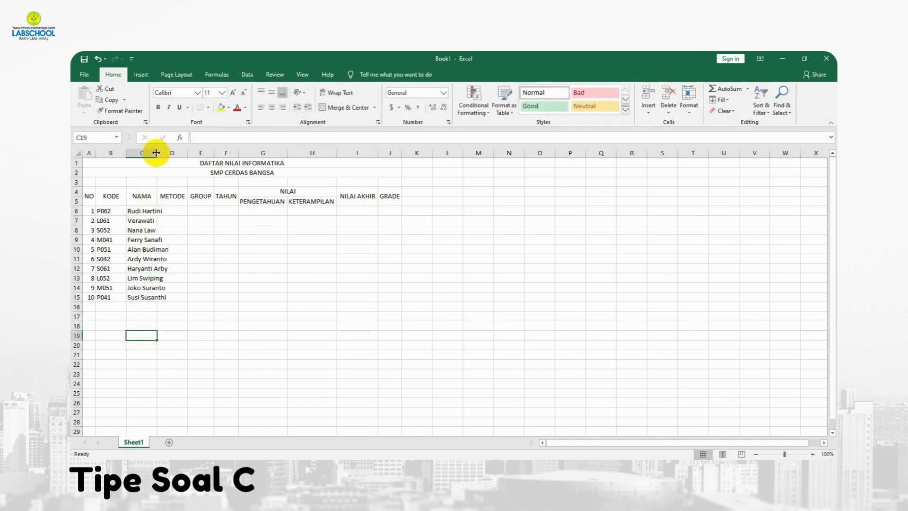
double_click(156, 152)
left_click(154, 230)
left_click(182, 288)
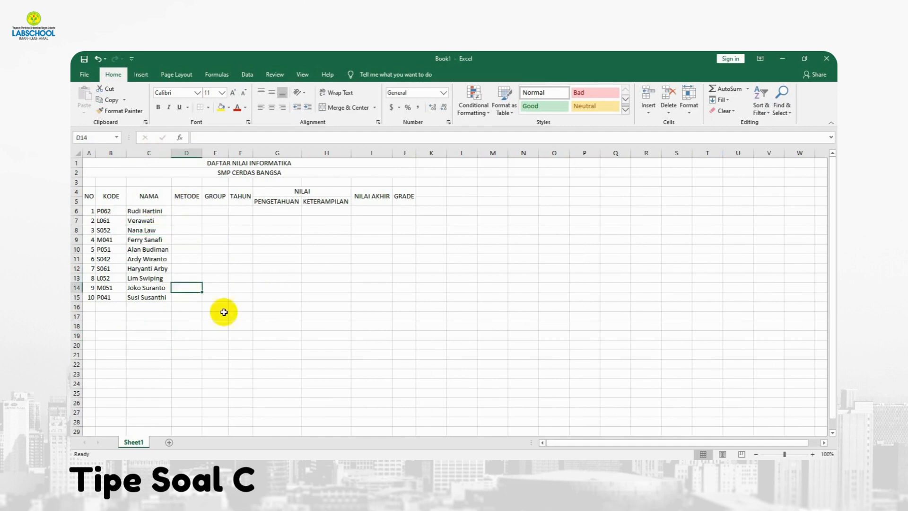
left_click(218, 316)
Step: Add labels Total seluruh nilai (typo corrected) in A16 and Nilai terbesar in A17
left_click(89, 306)
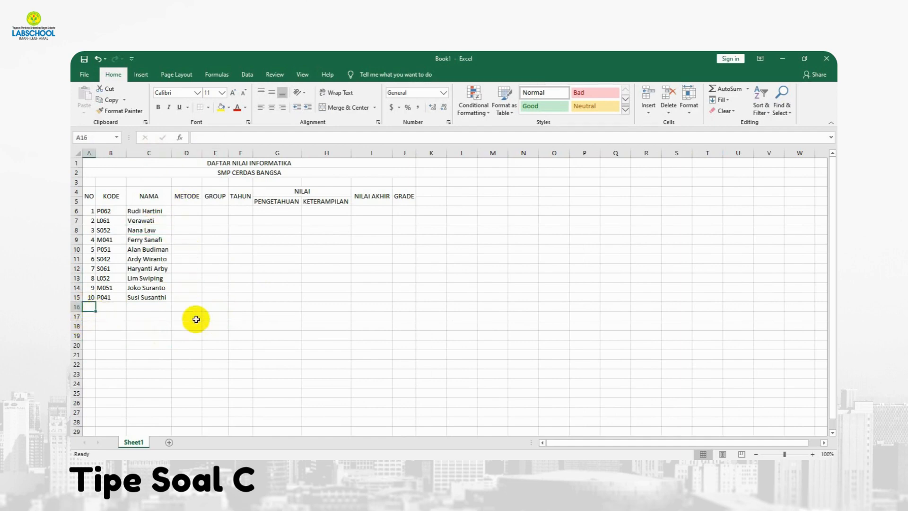
type("Total seluruh niloai")
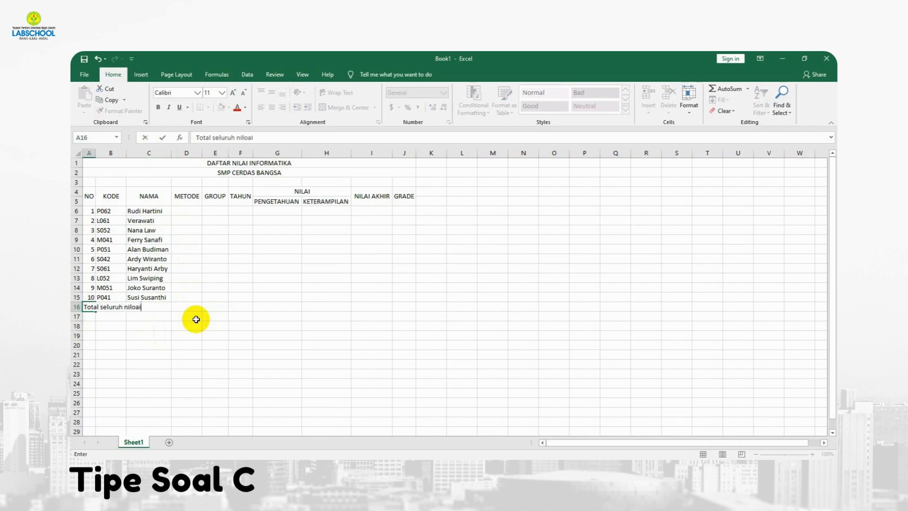
key("Return")
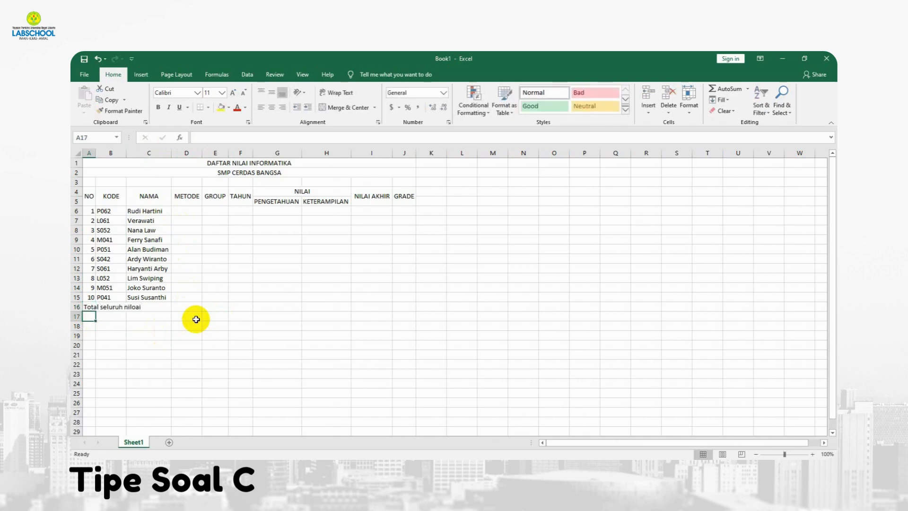
key("Up")
left_click(251, 137)
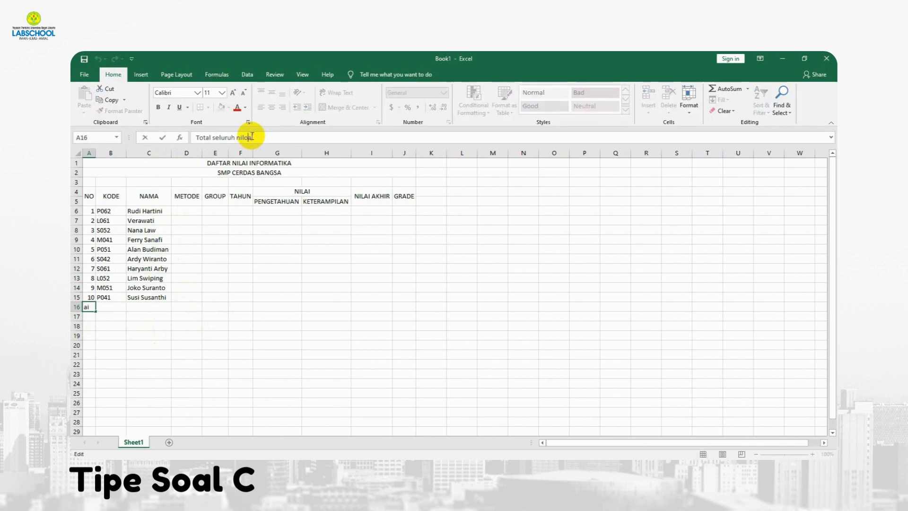
key("BackSpace")
key("Return")
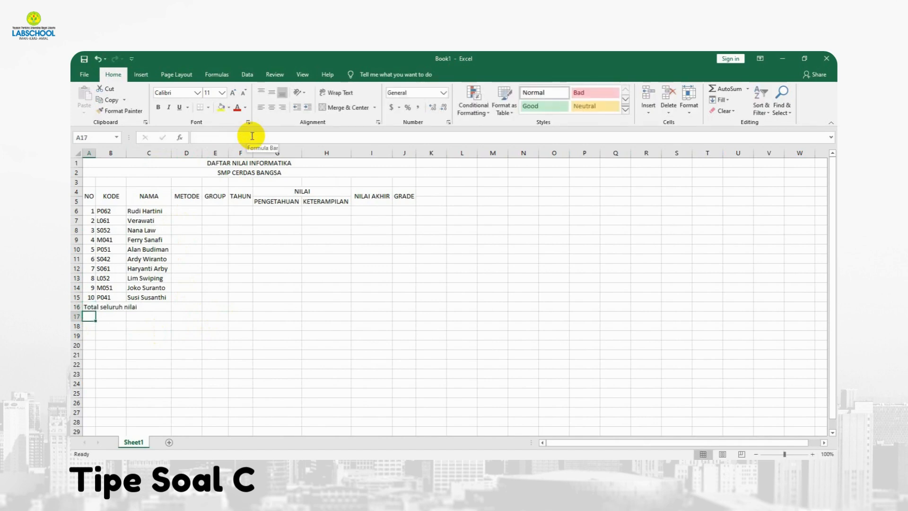
type("Nilai terbesa")
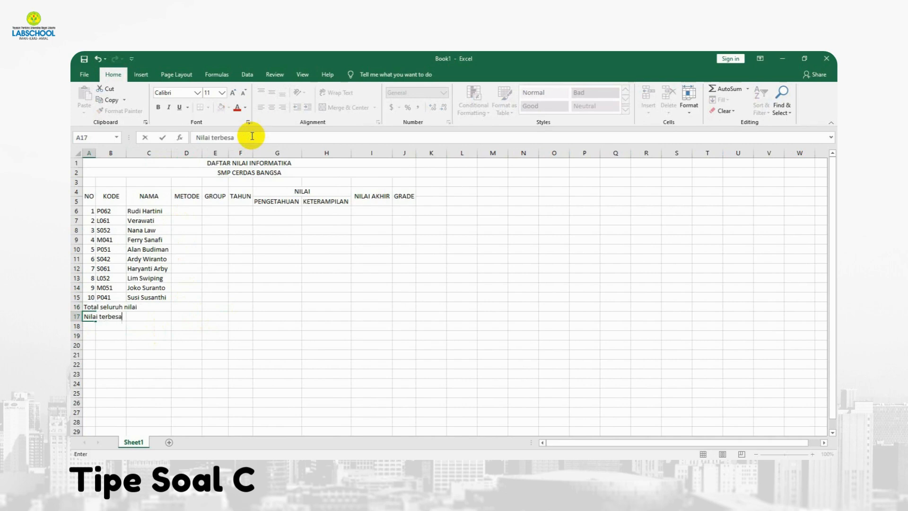
type("r")
key("Return")
Step: Add labels Nilai terendah, Nilai rata-rata and Jumlah data in A18:A20
type("T")
key("BackSpace")
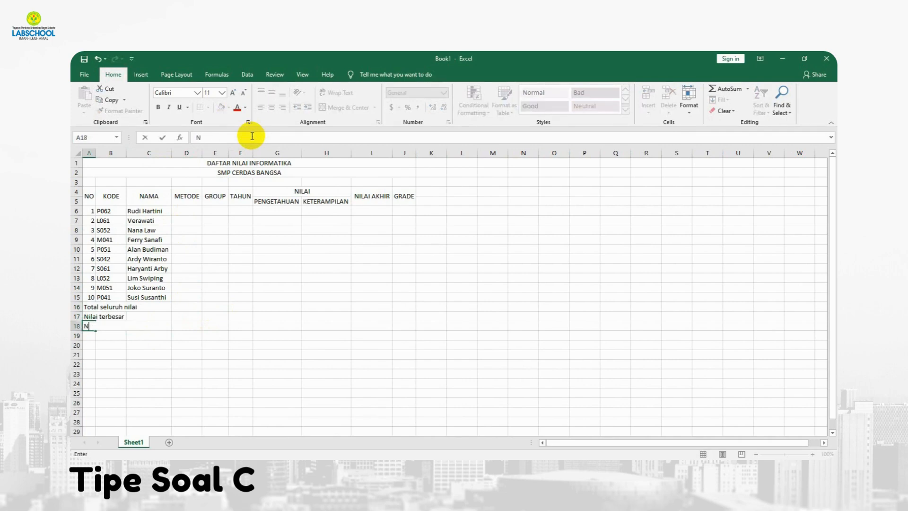
type("Na")
key("BackSpace")
type("ilai")
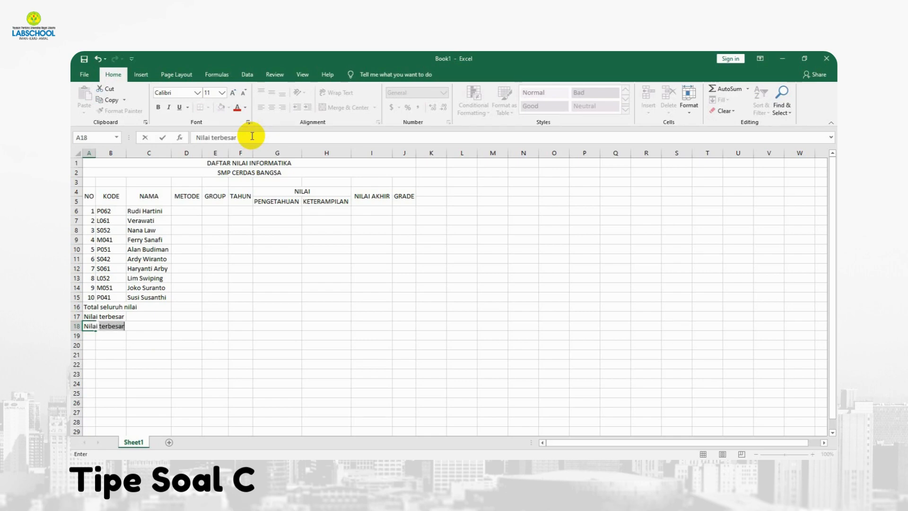
type(" terendah")
key("Return")
type("Nil")
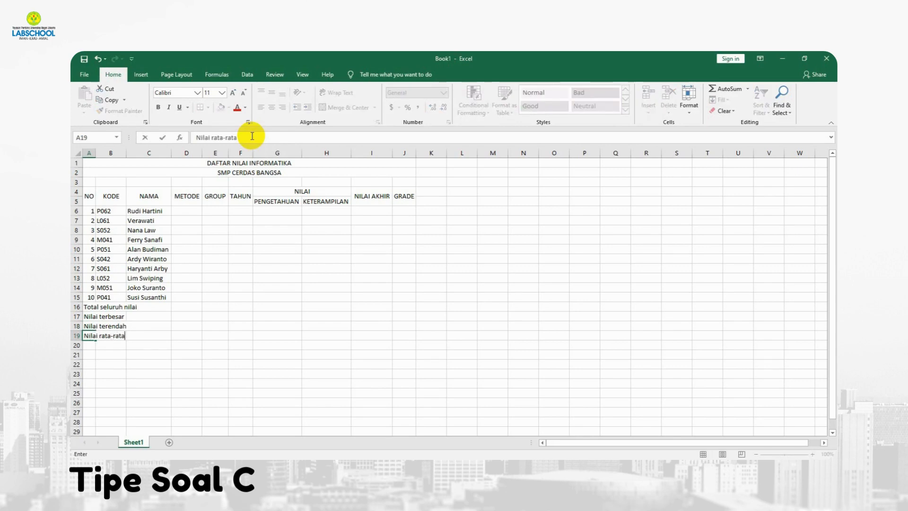
type("ai rata-rata")
key("Return")
type("Jumla")
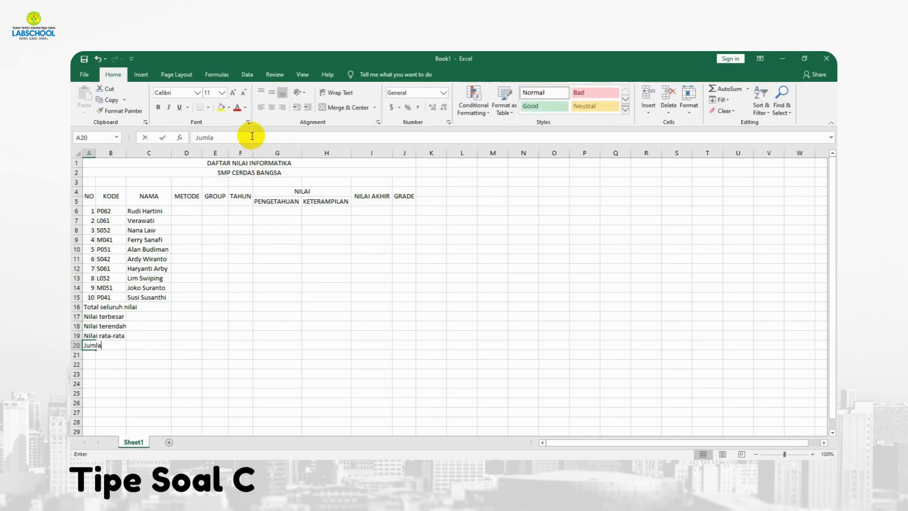
type("h data")
key("Return")
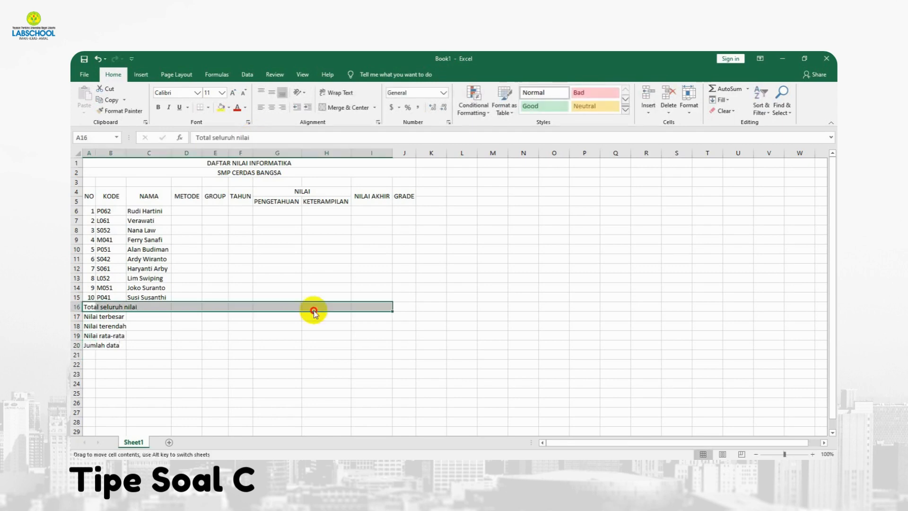
left_click(310, 334)
Step: Merge and centre Total seluruh nilai and Nilai terbesar across A16:H16 and A17:H17
left_click_drag(89, 306, 324, 306)
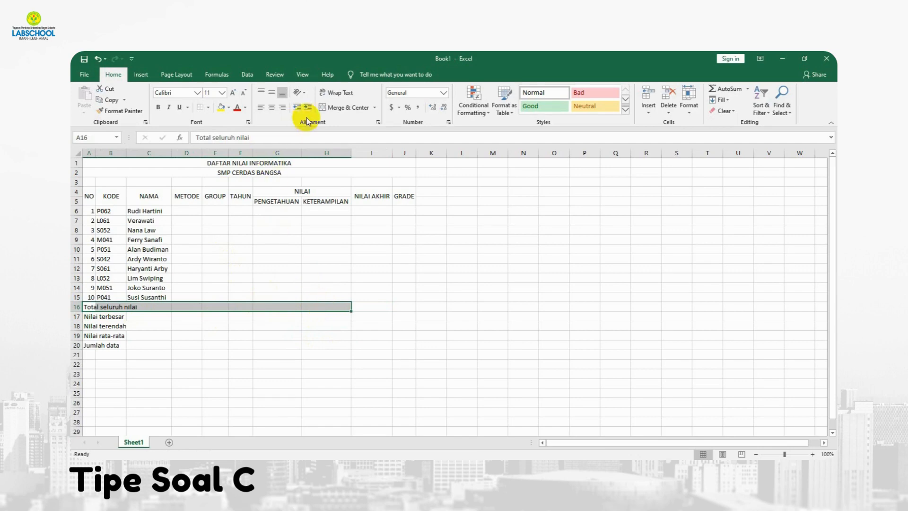
left_click(331, 106)
left_click_drag(97, 316, 308, 315)
left_click_drag(89, 315, 310, 313)
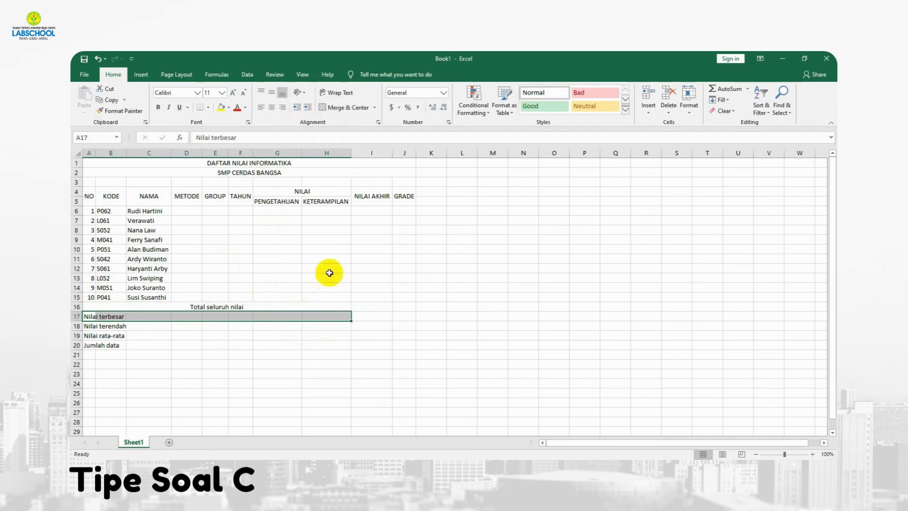
left_click(341, 107)
Step: Merge and centre Nilai terendah, Nilai rata-rata and Jumlah data across columns A–H
left_click_drag(92, 326, 312, 325)
left_click(332, 107)
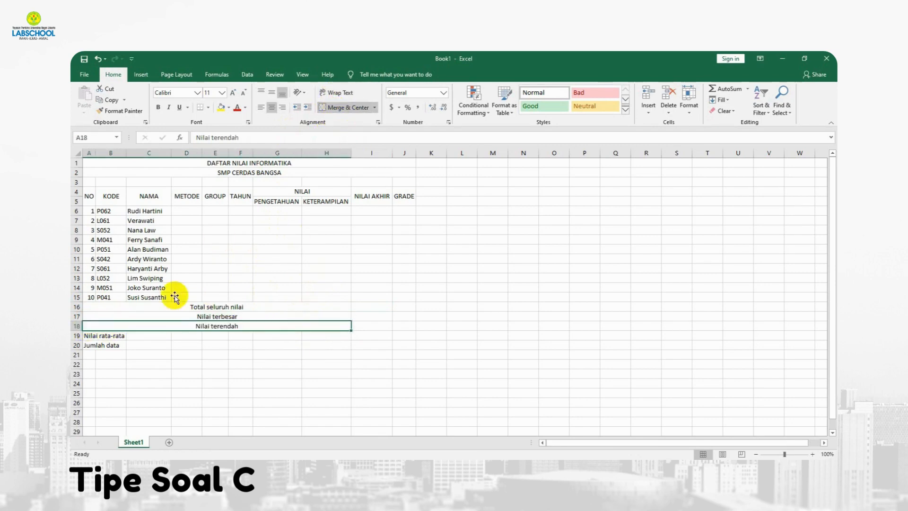
left_click_drag(92, 336, 314, 335)
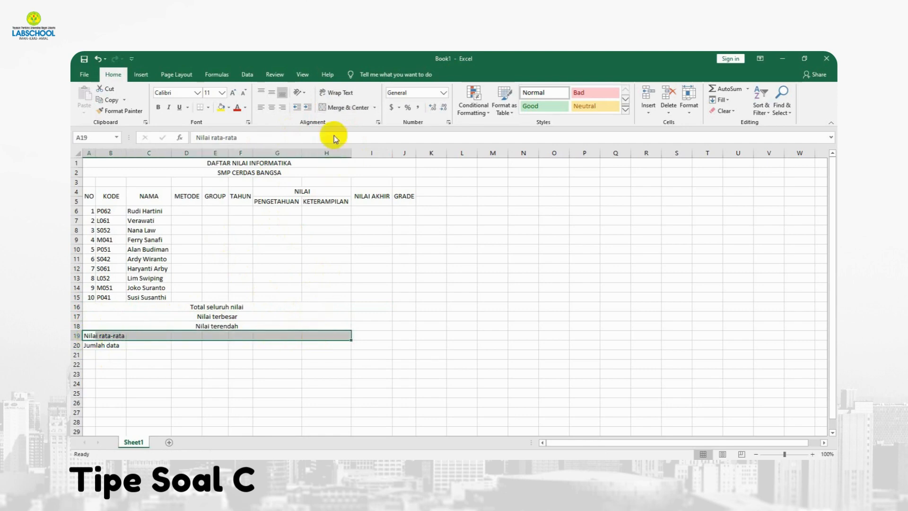
left_click(331, 107)
left_click_drag(244, 343, 324, 340)
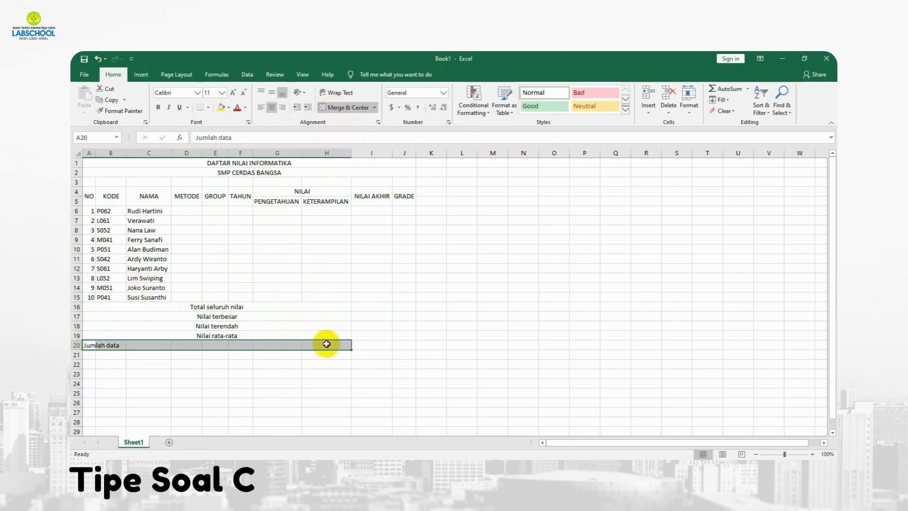
left_click(334, 108)
left_click(431, 294)
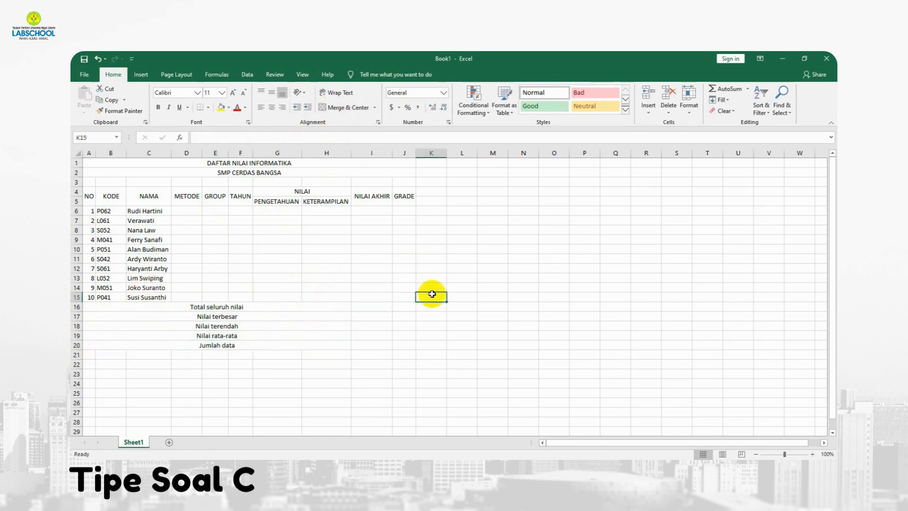
left_click(492, 336)
Step: Apply All Borders to the student table A4:J15
left_click_drag(90, 196, 394, 295)
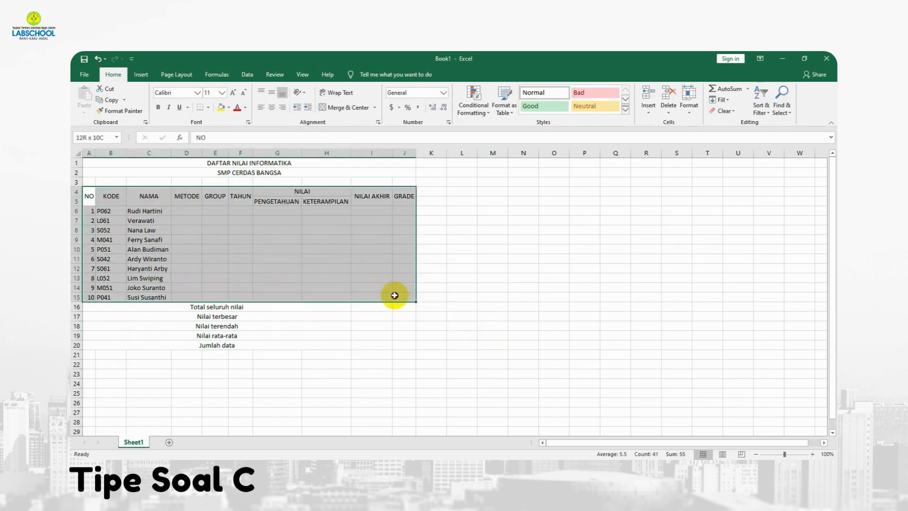
left_click_drag(90, 196, 406, 298)
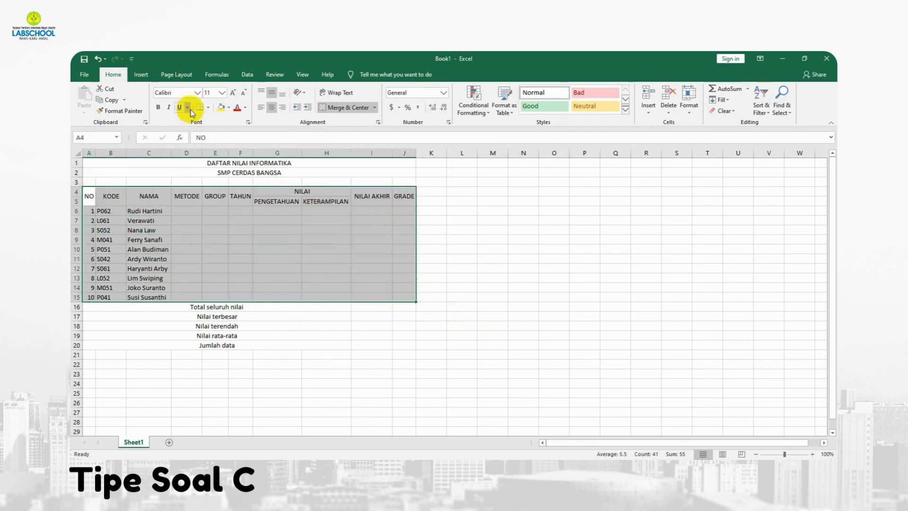
left_click(207, 108)
left_click(218, 183)
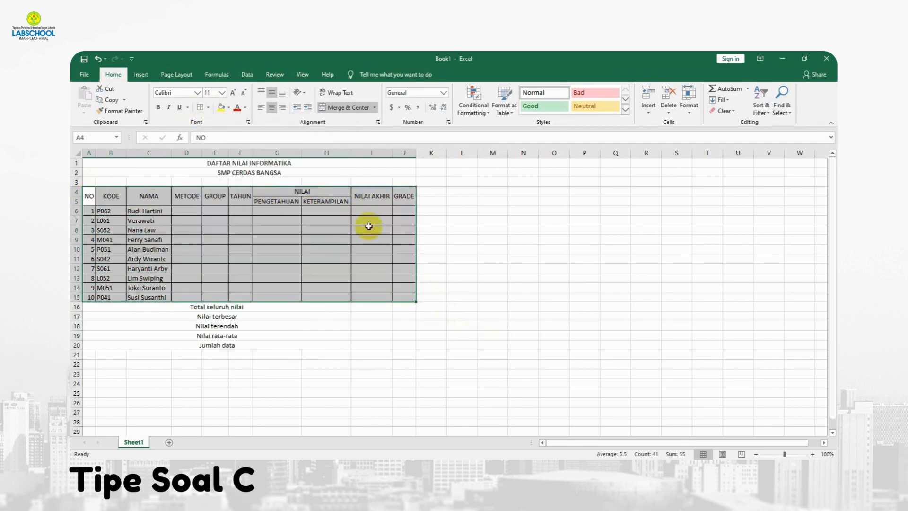
left_click(517, 255)
Step: Apply All Borders to the summary rows A16:I20
left_click_drag(108, 306, 375, 347)
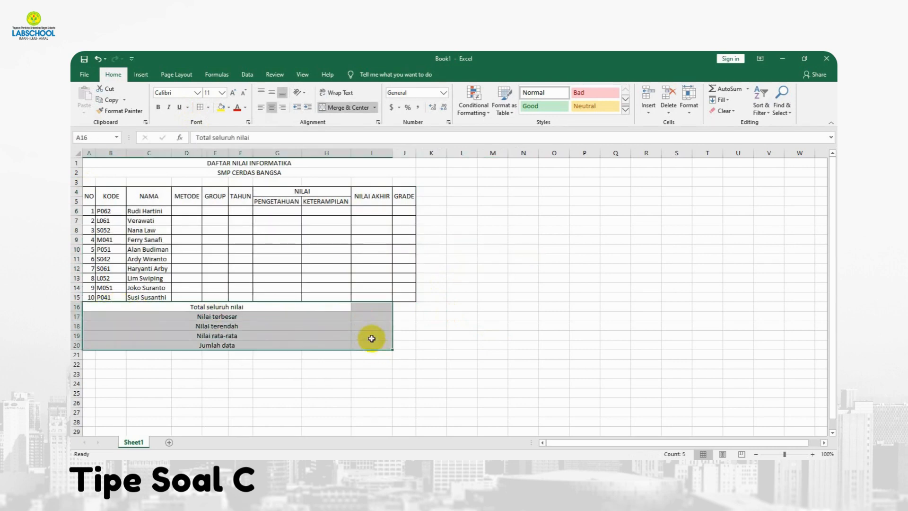
left_click(201, 108)
left_click(544, 238)
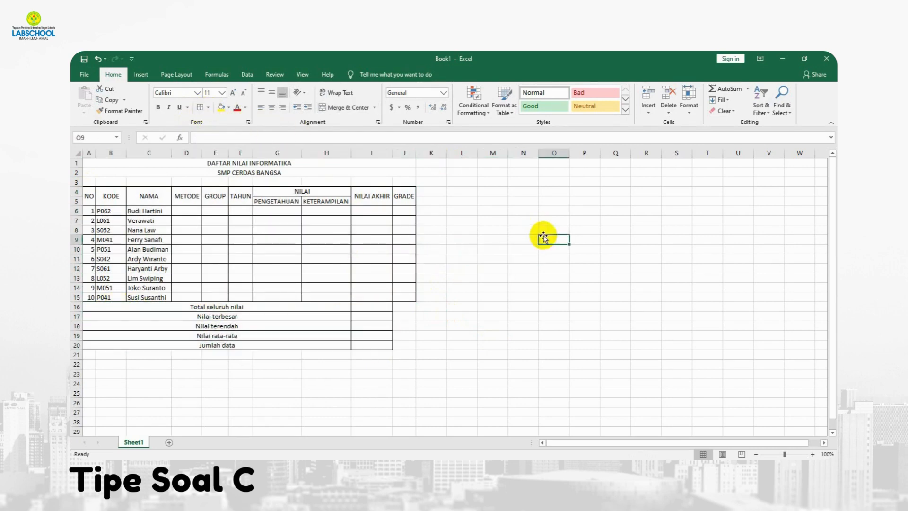
left_click(472, 325)
left_click_drag(86, 197, 401, 196)
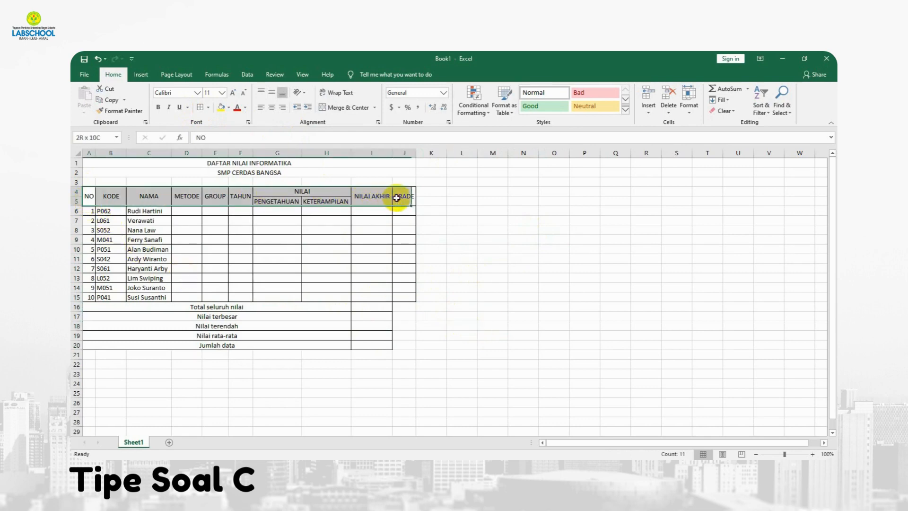
Step: Give header rows 4–5 a yellow fill and bold text
left_click(222, 111)
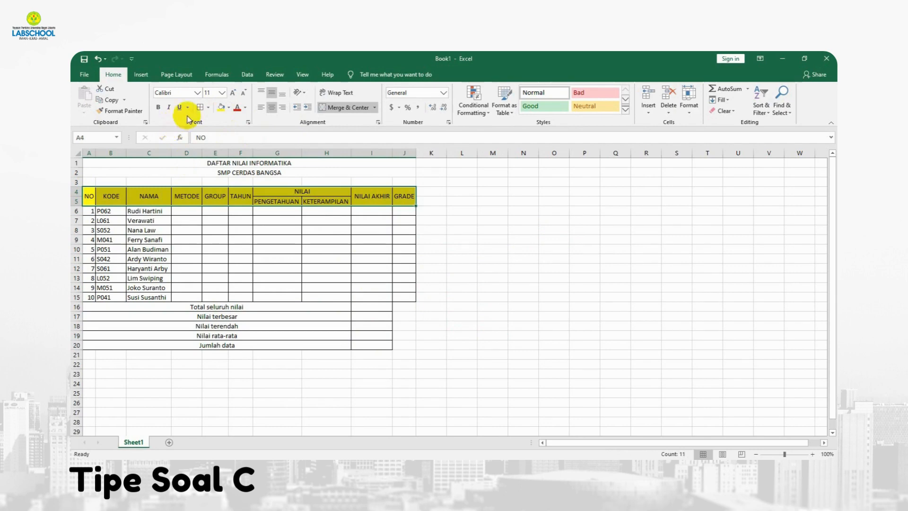
left_click(159, 108)
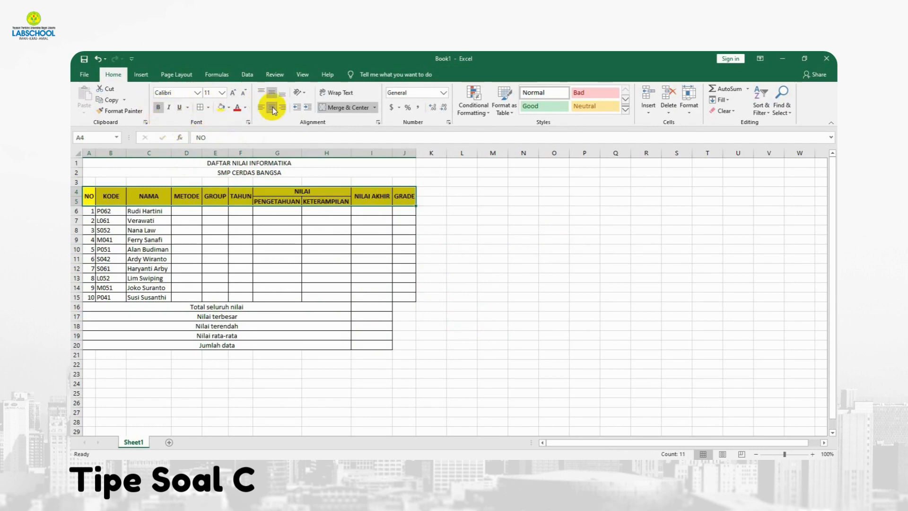
left_click(489, 255)
left_click(492, 343)
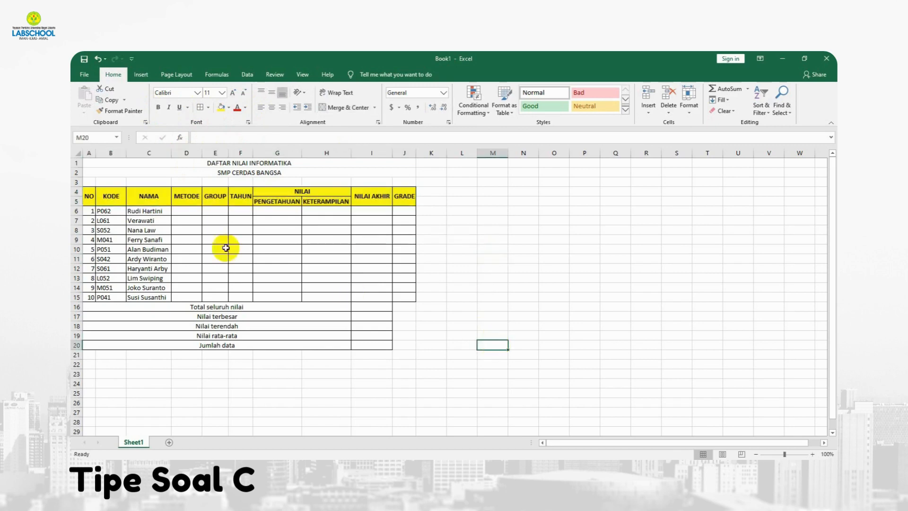
left_click(192, 217)
left_click(191, 212)
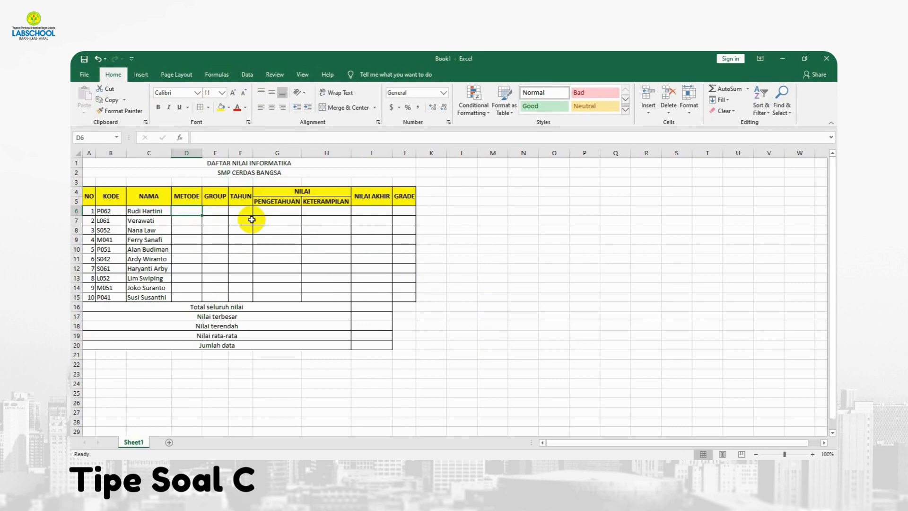
left_click(110, 211)
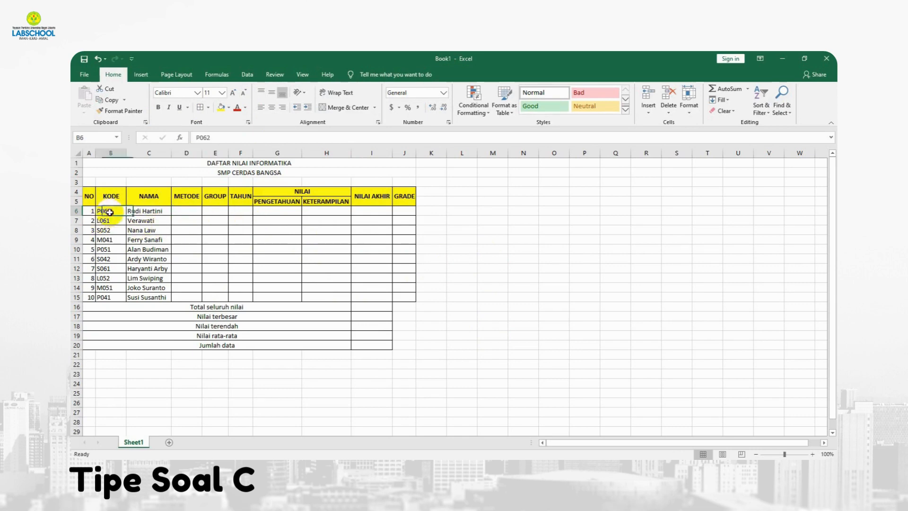
left_click(180, 214)
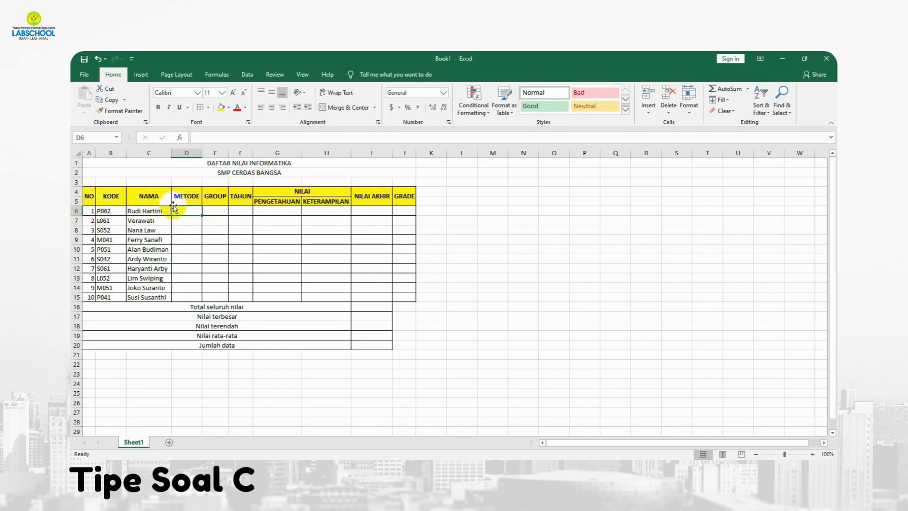
Step: Start D6 with the first clause =IF(LEFT(B6,1)="M","Museum",
type("=if")
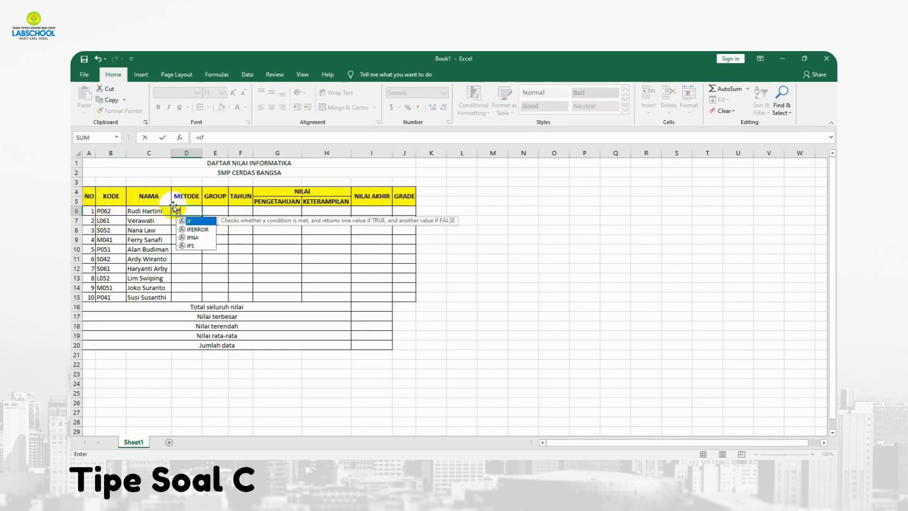
type("(left")
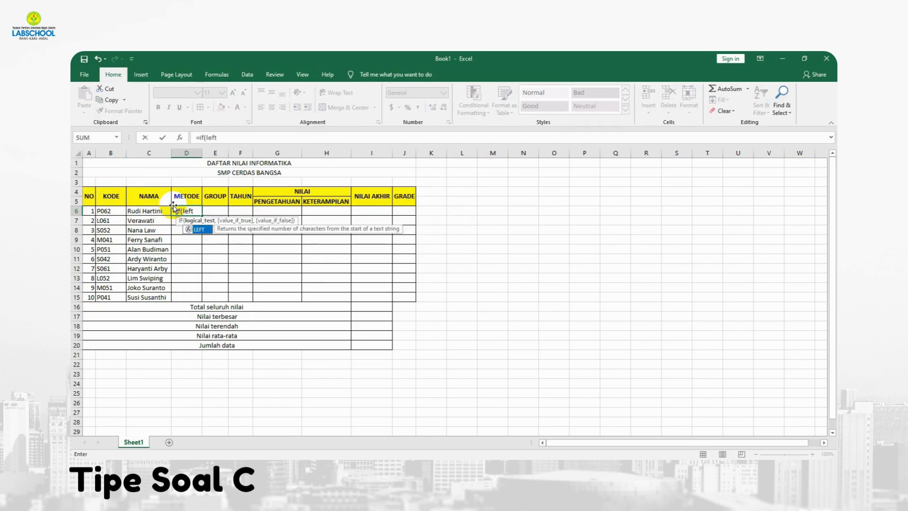
type("(")
left_click(105, 211)
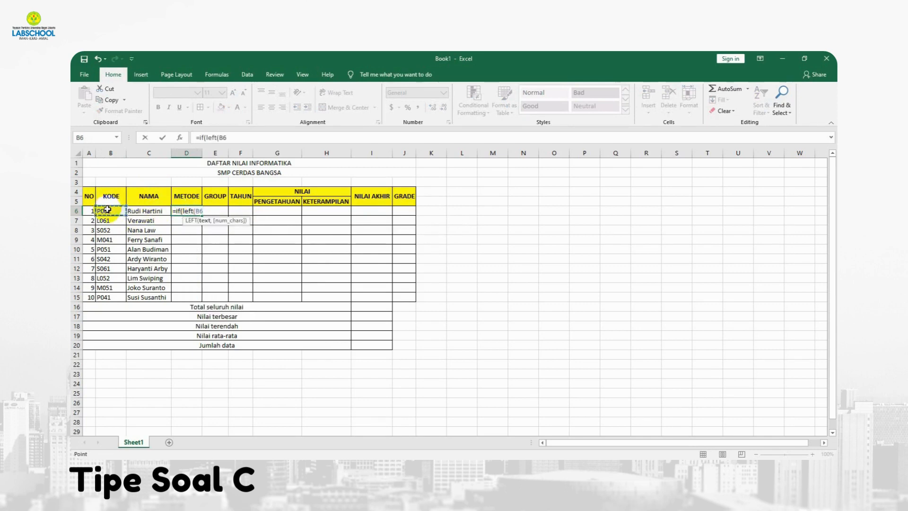
type(",")
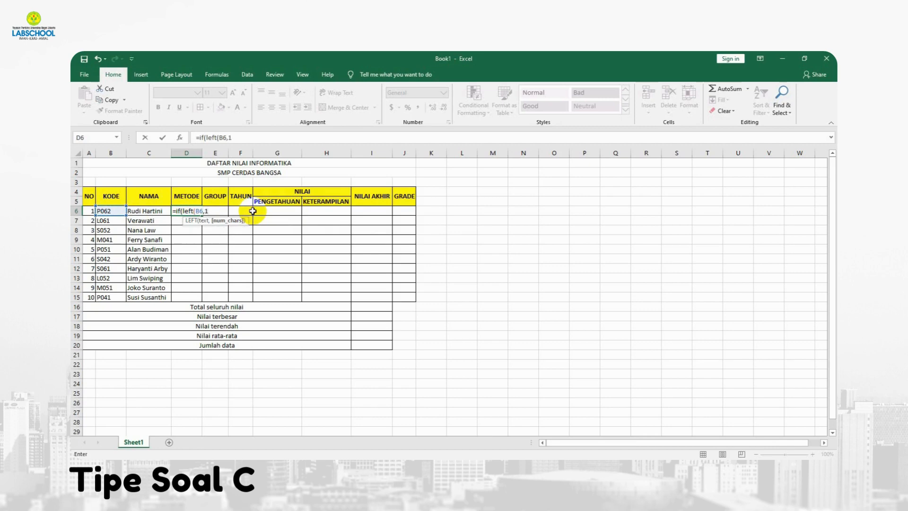
type("1)")
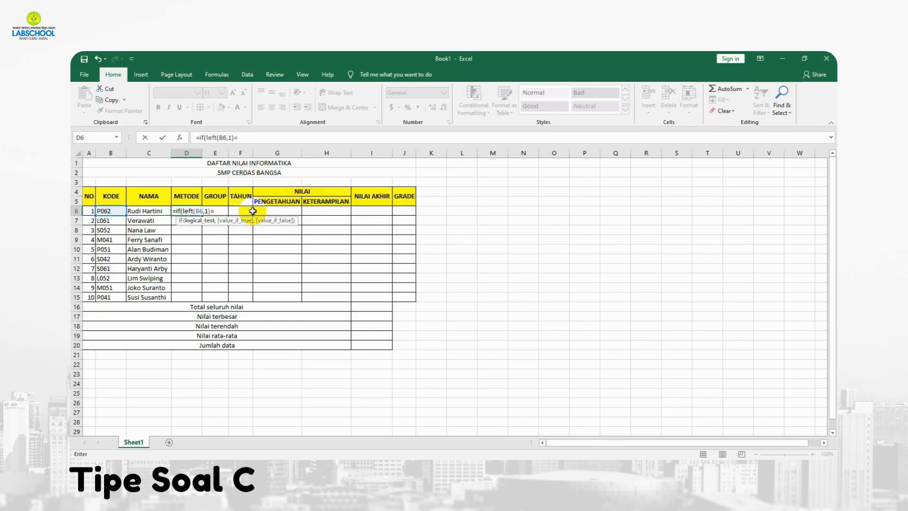
type("=\"M\",\"M")
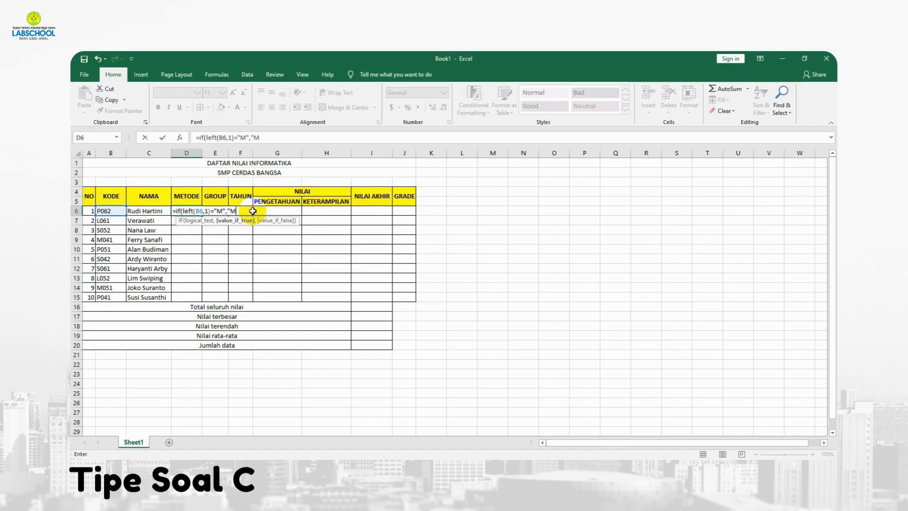
type("useum\"")
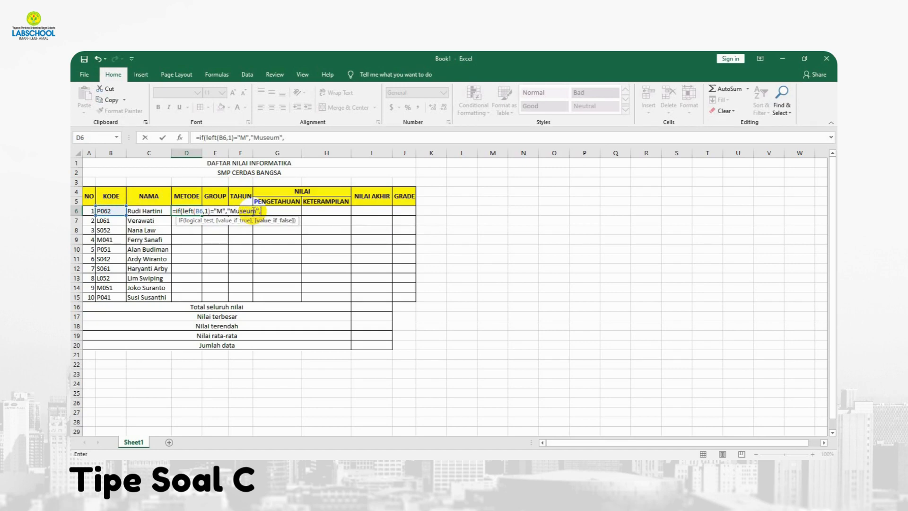
type(",")
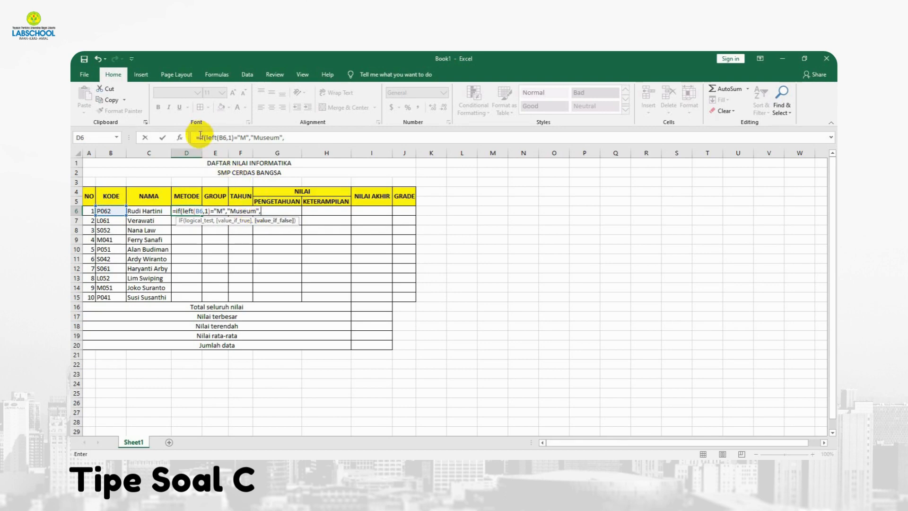
Step: Reuse the Museum clause as a second condition mapping P to Perpustakaan
left_click_drag(201, 136, 287, 134)
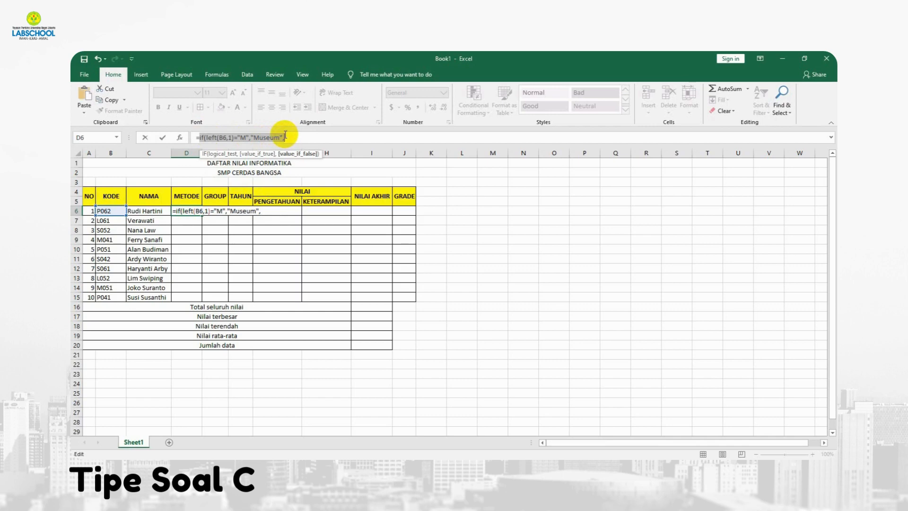
left_click(299, 137)
key("ctrl+v")
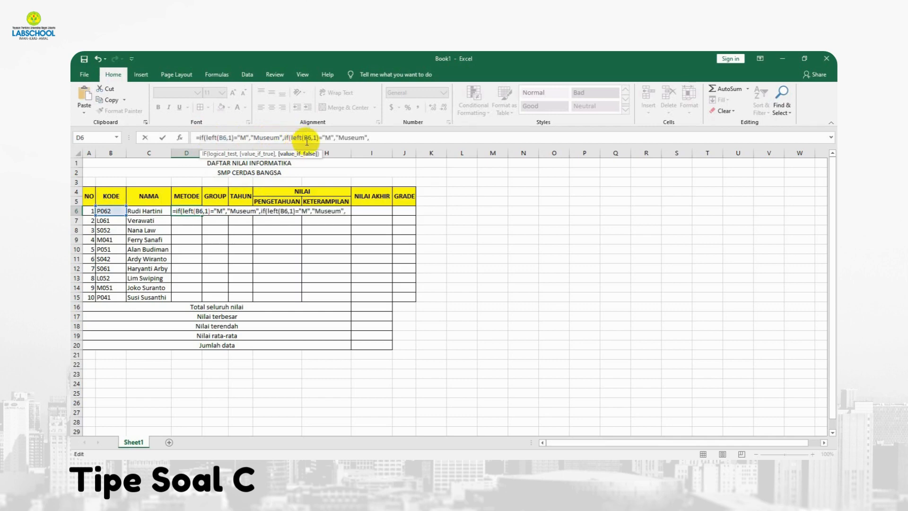
left_click(332, 137)
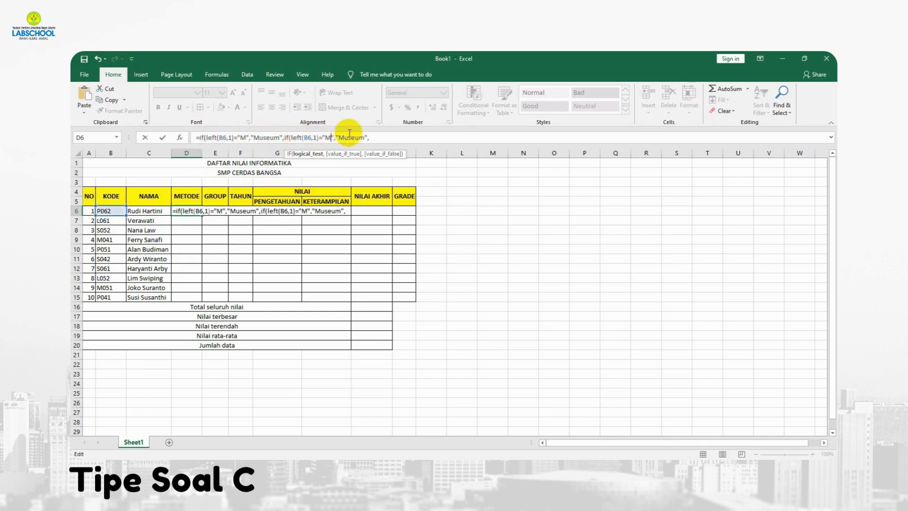
key("BackSpace")
type("P")
key("Right")
key("Right")
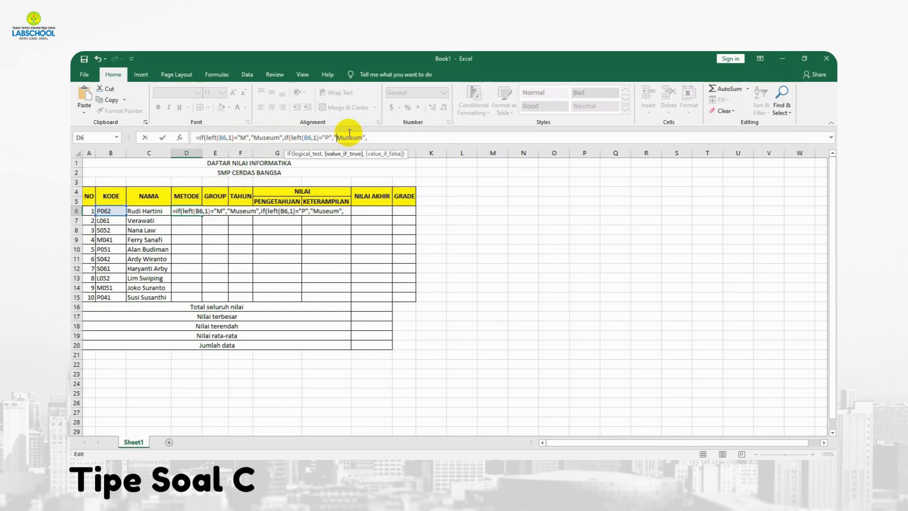
key("Right")
key("shift+Right")
key("shift+Right")
key("shift+Right")
key("shift+Right")
key("shift+Right")
key("shift+Right")
type("Perpustakaan")
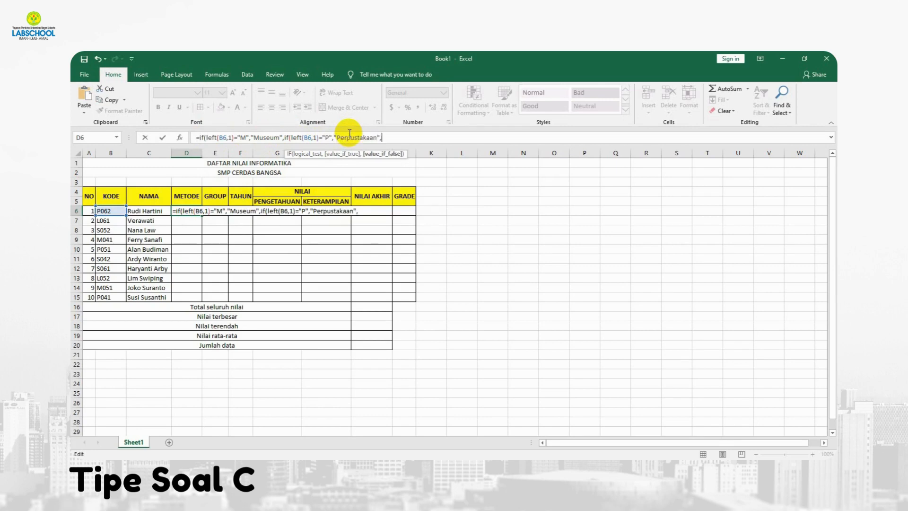
Step: Add a third clause mapping L to Laboratorium, defaulting to "Study Tour" and closing the brackets
key("ctrl+v")
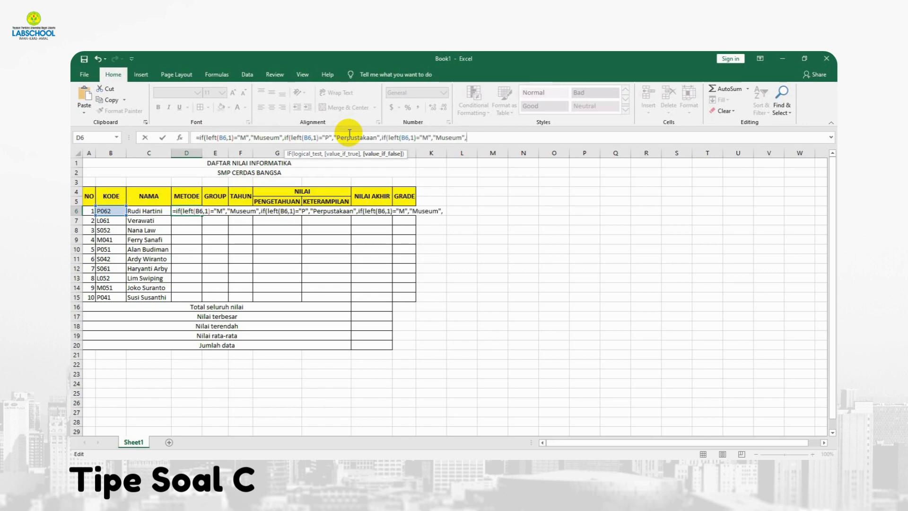
key("Left")
key("Left")
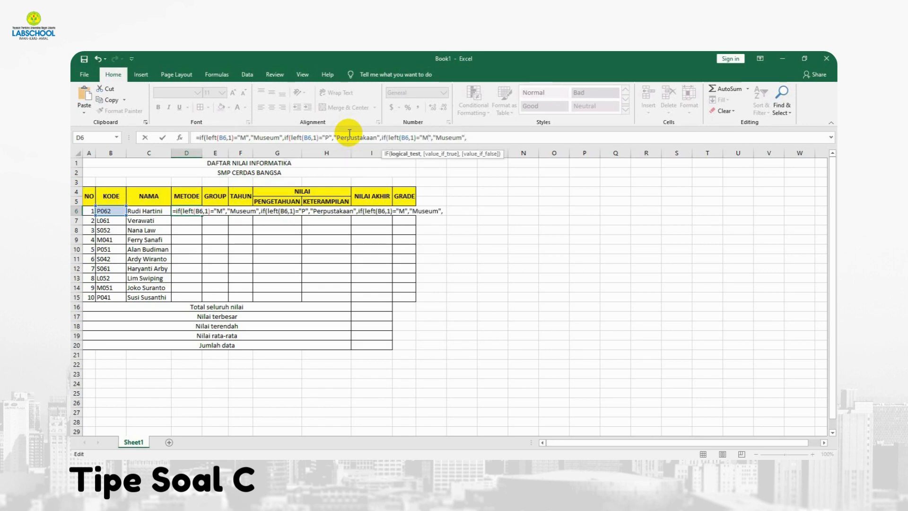
key("BackSpace")
type("L")
key("Right")
key("Right")
key("Right")
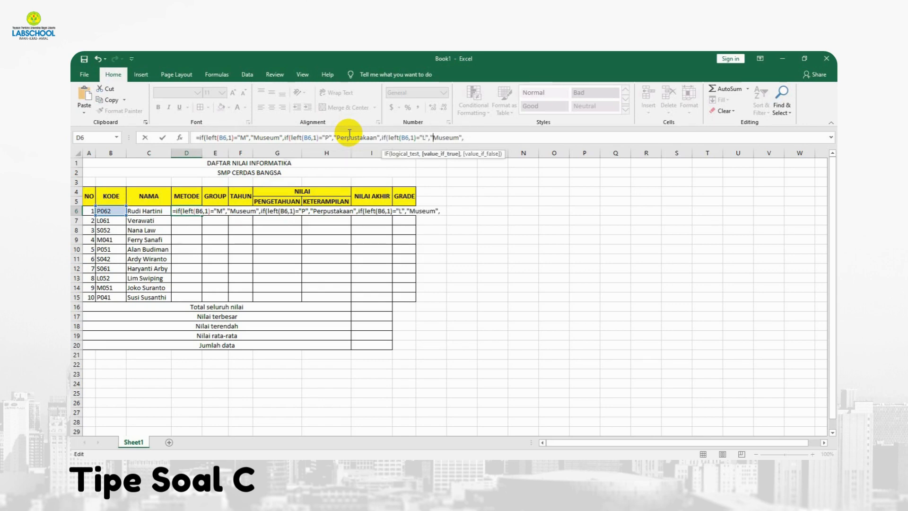
key("shift+Right")
key("shift+Right")
key("shift+Right")
key("shift+Right")
key("shift+Right")
key("shift+Right")
type("Laboratorium\"")
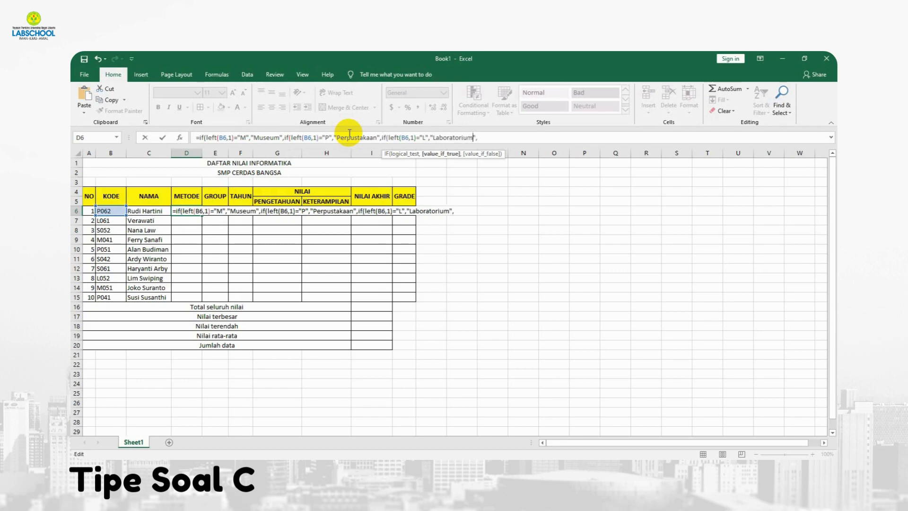
type(",\"Study Tour")
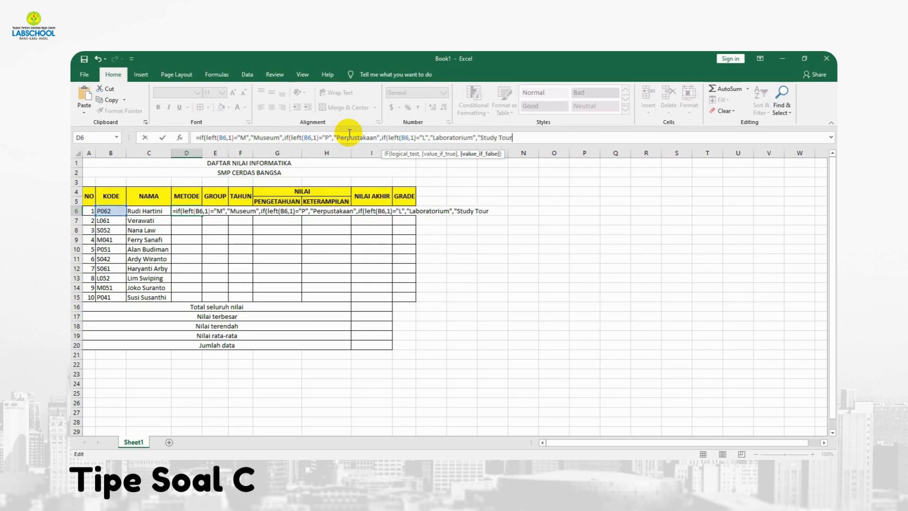
type("\")")
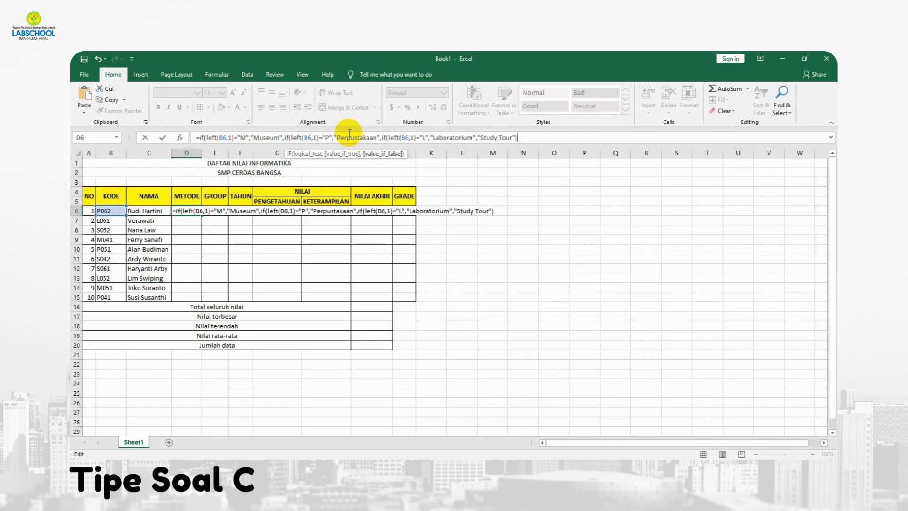
type("))")
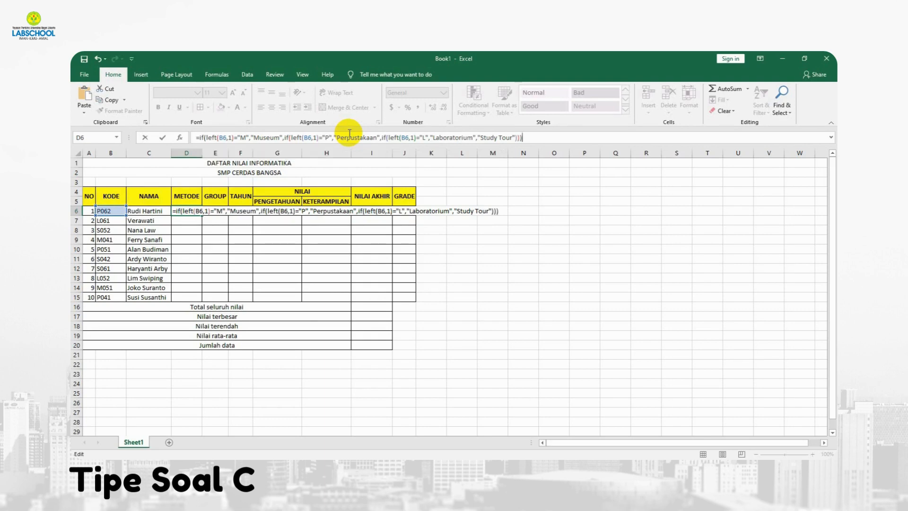
Step: Enter the METODE formula, autofit column D, and copy it down D6:D15
key("Return")
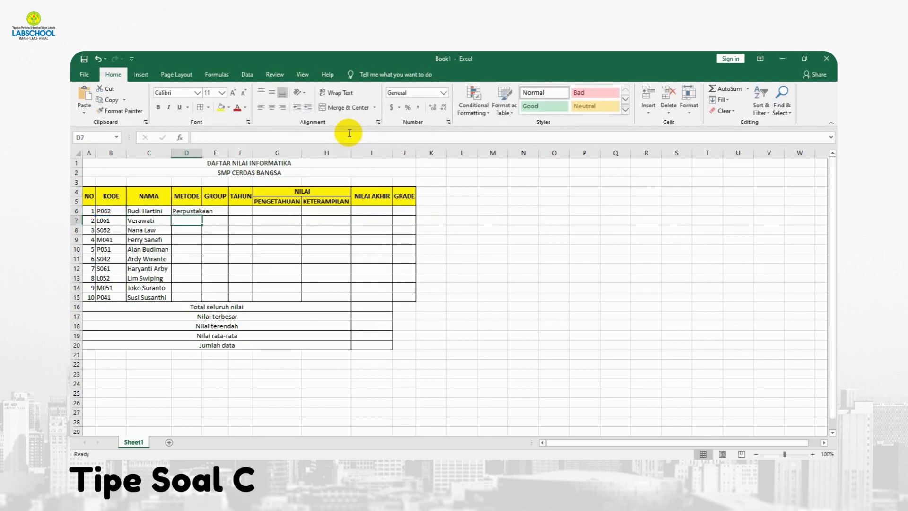
double_click(202, 153)
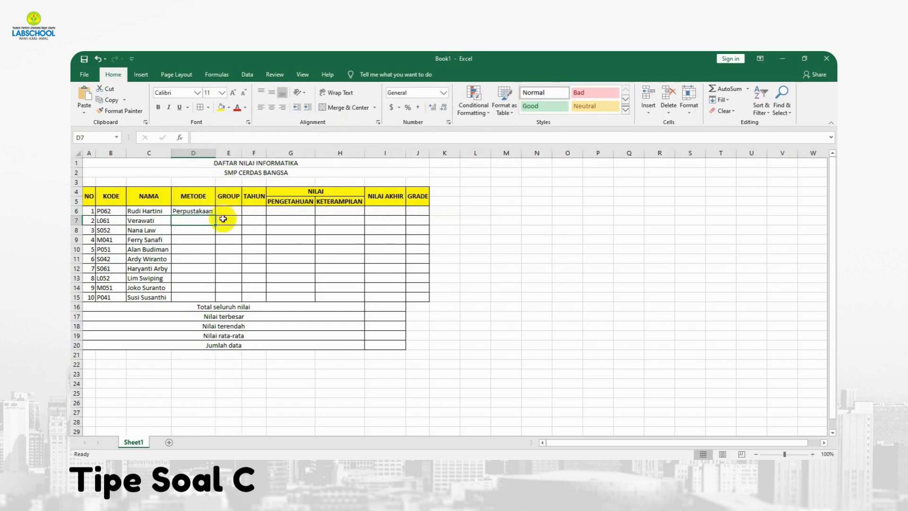
left_click(220, 230)
left_click(199, 209)
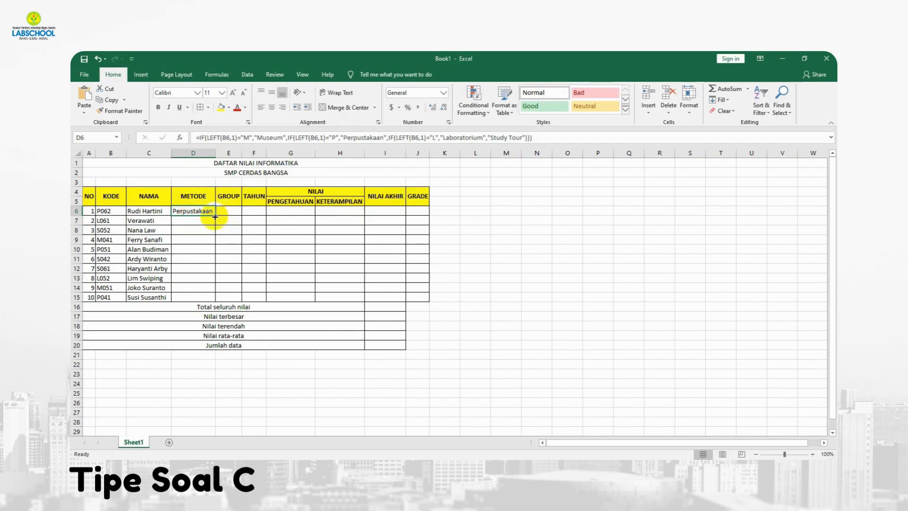
left_click_drag(215, 217, 208, 300)
left_click(238, 258)
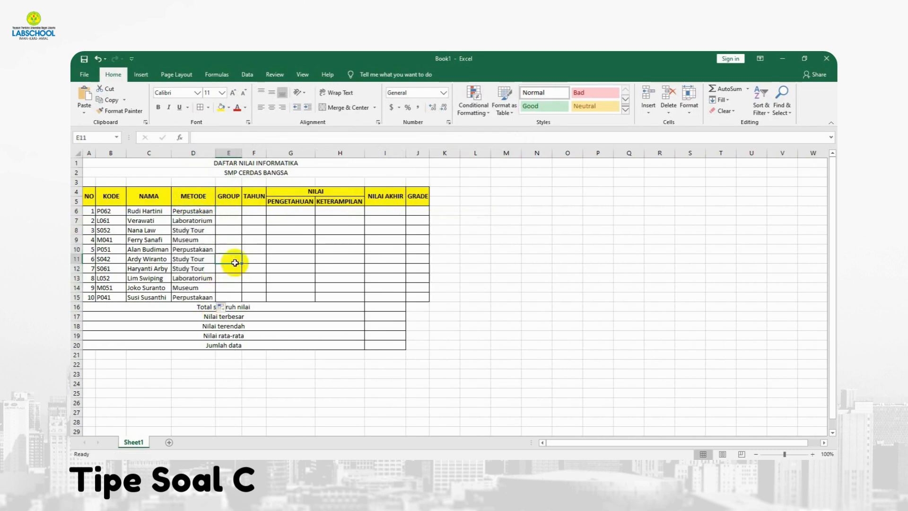
left_click(231, 220)
left_click(234, 211)
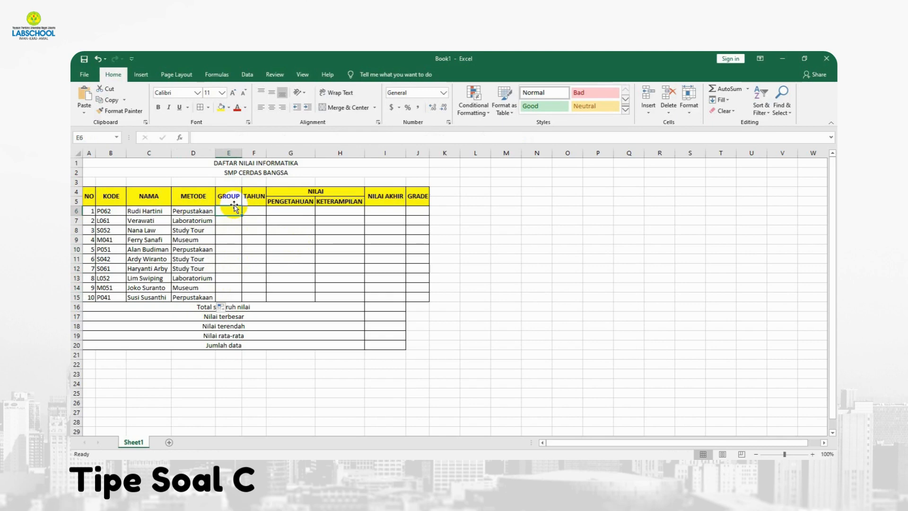
Step: Enter =IF(RIGHT(B6,1)="1","Perorangan","Kelompok") in E6
type("=if(")
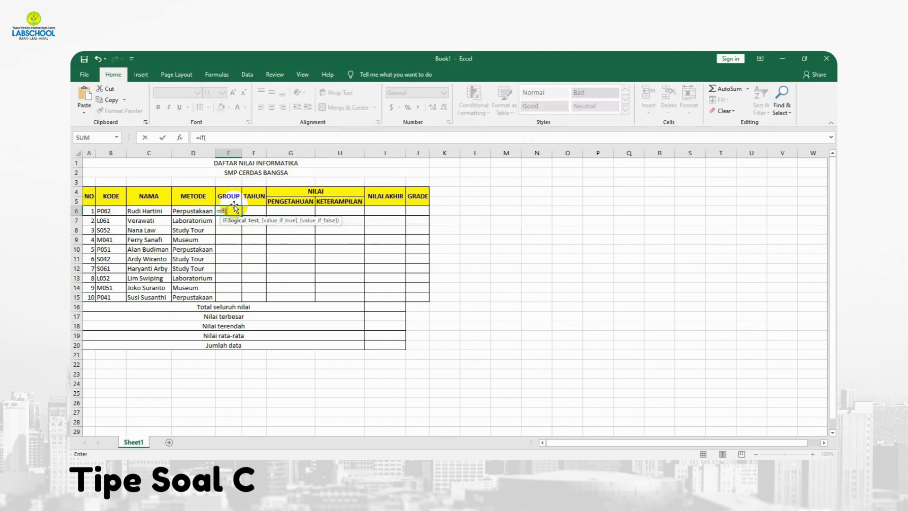
type("right(")
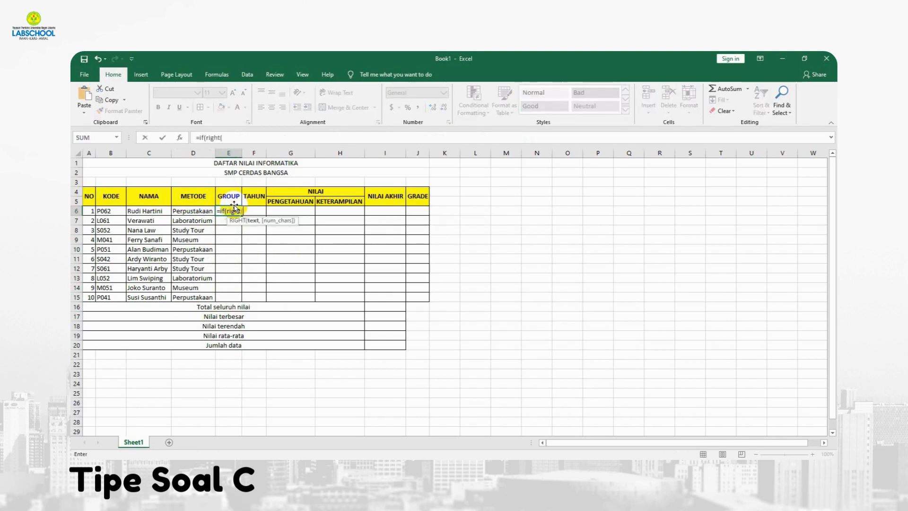
left_click(104, 211)
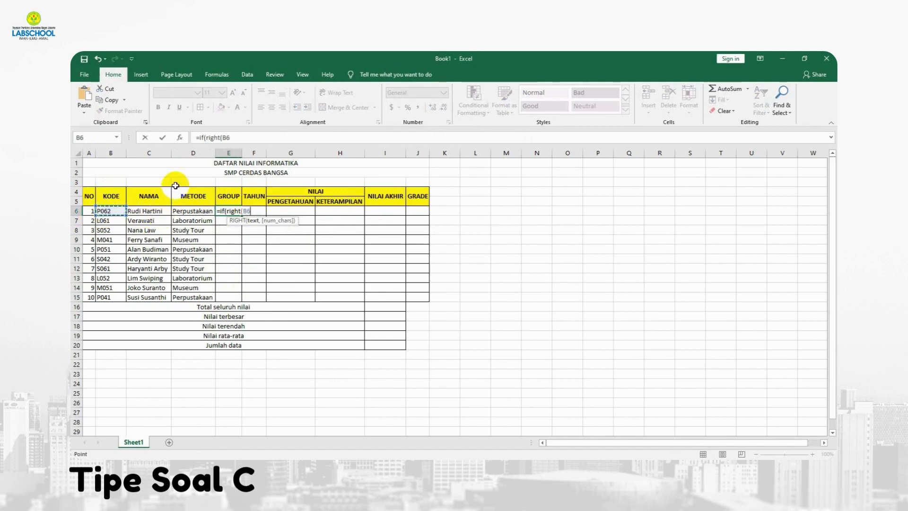
type(",")
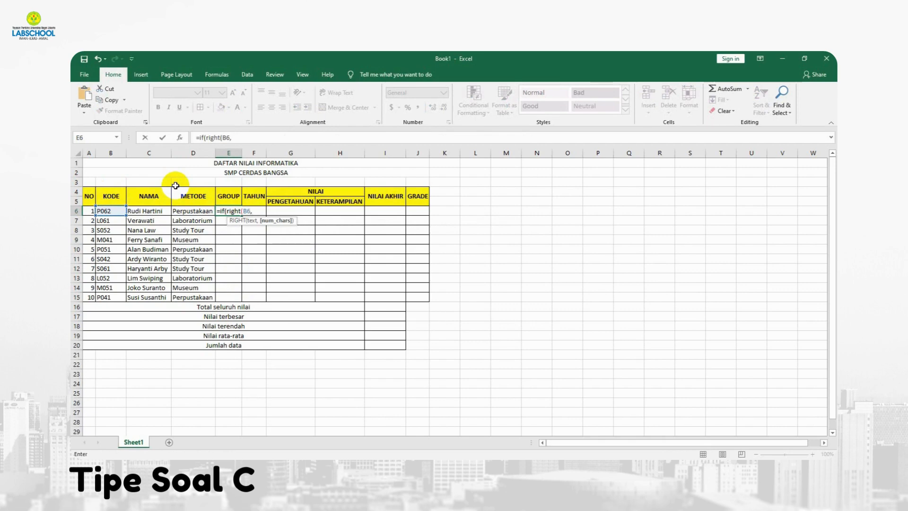
type("1)")
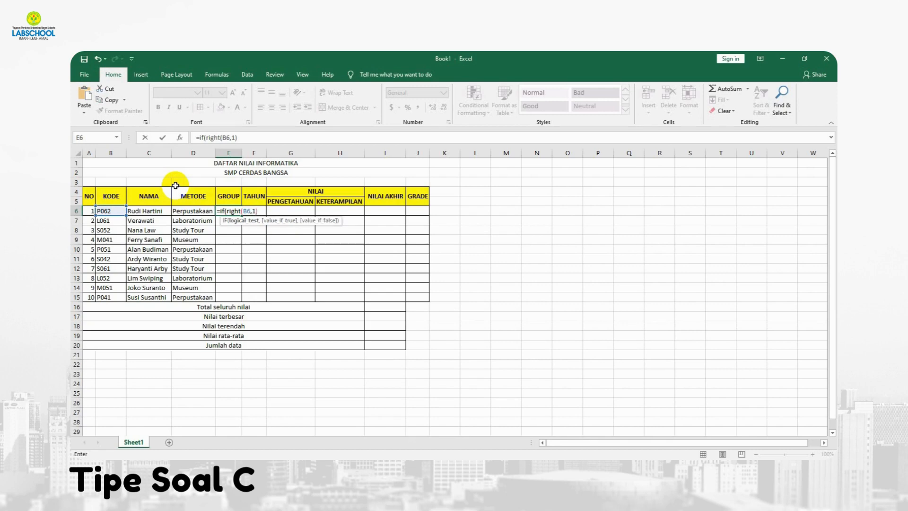
left_click(251, 140)
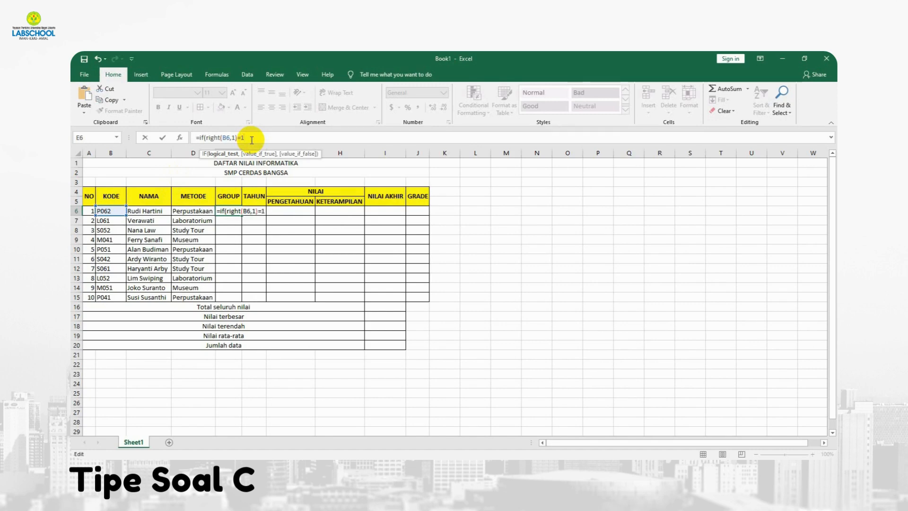
type("=\"1\",")
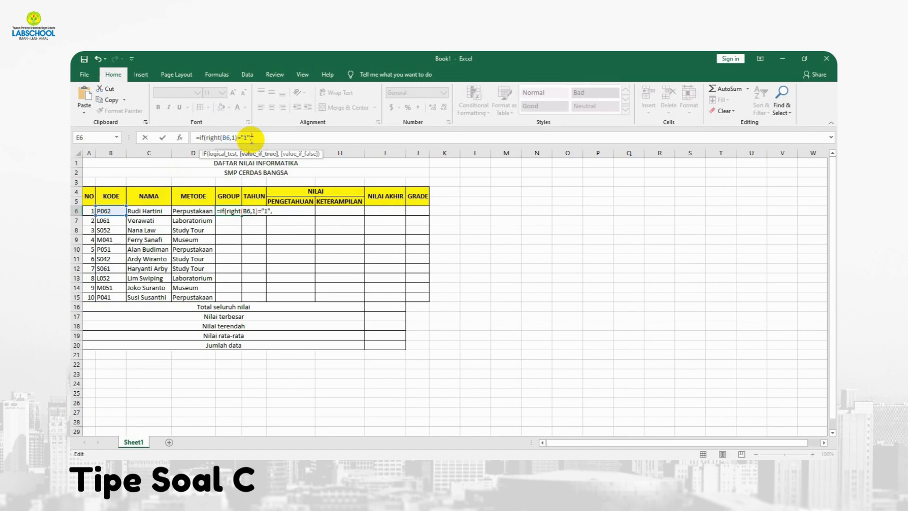
type("\"Perorangan\"")
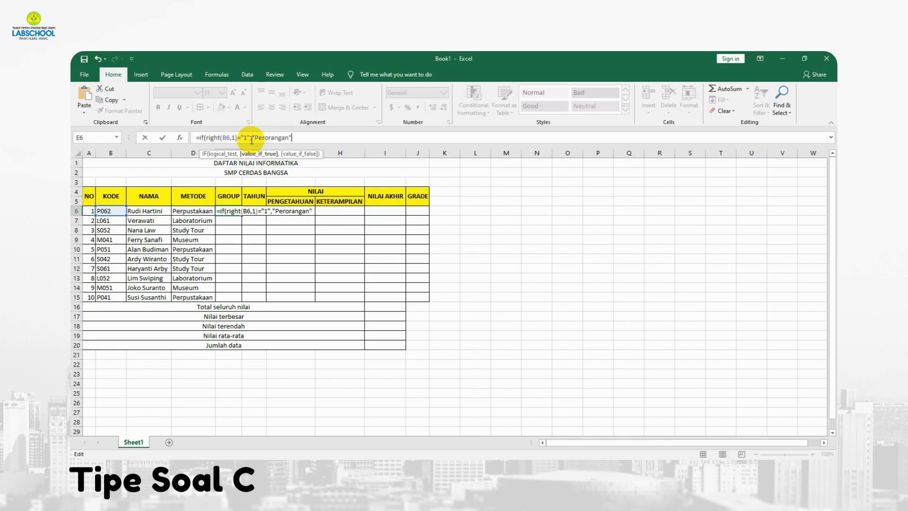
type(",\"Kelompok")
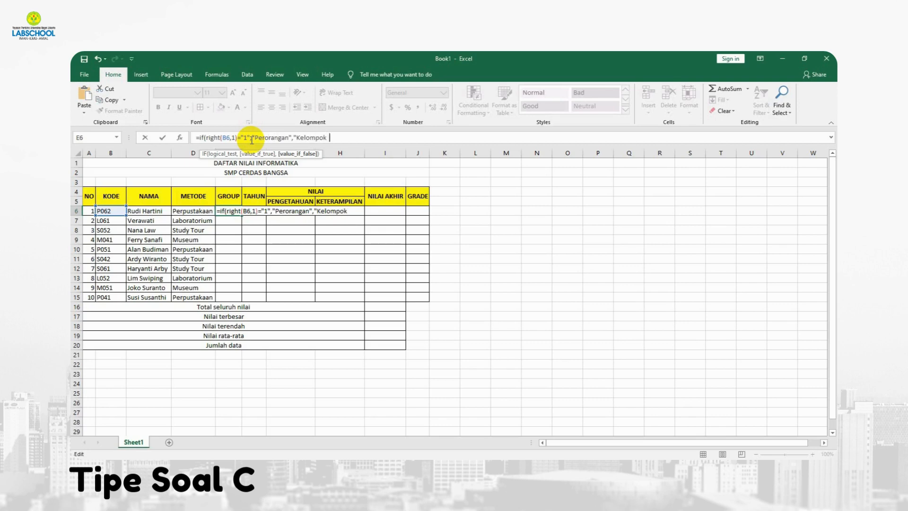
type("\")")
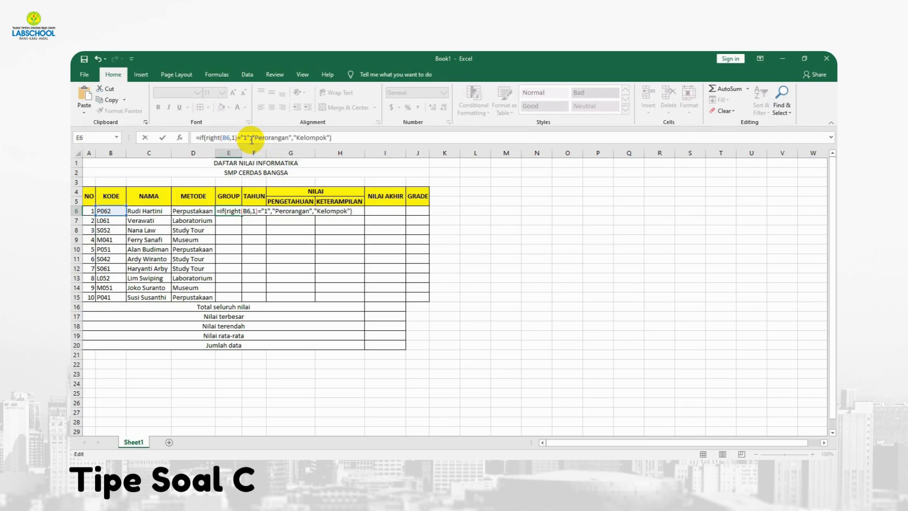
key("Return")
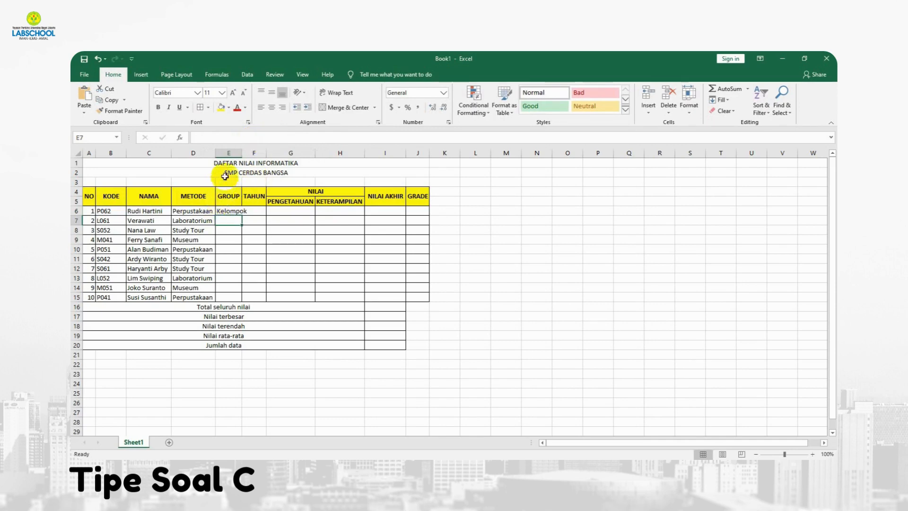
Step: Copy E6's GROUP formula down to E15 and autofit column E to fit Perorangan
double_click(241, 152)
left_click(247, 212)
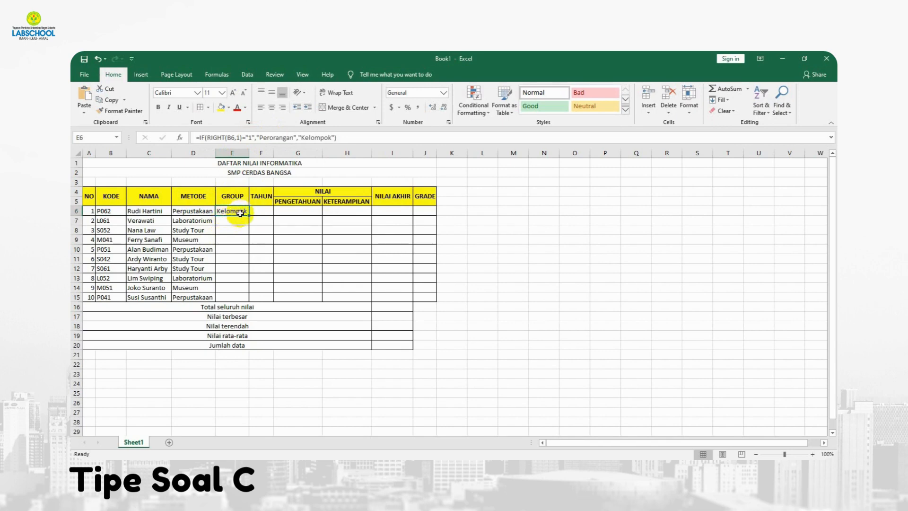
left_click_drag(248, 215, 249, 300)
left_click(280, 247)
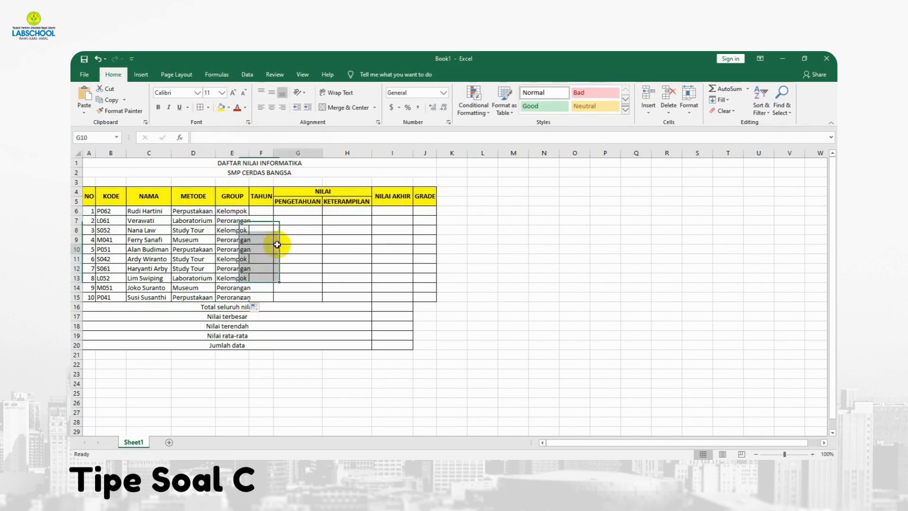
double_click(249, 153)
left_click(270, 211)
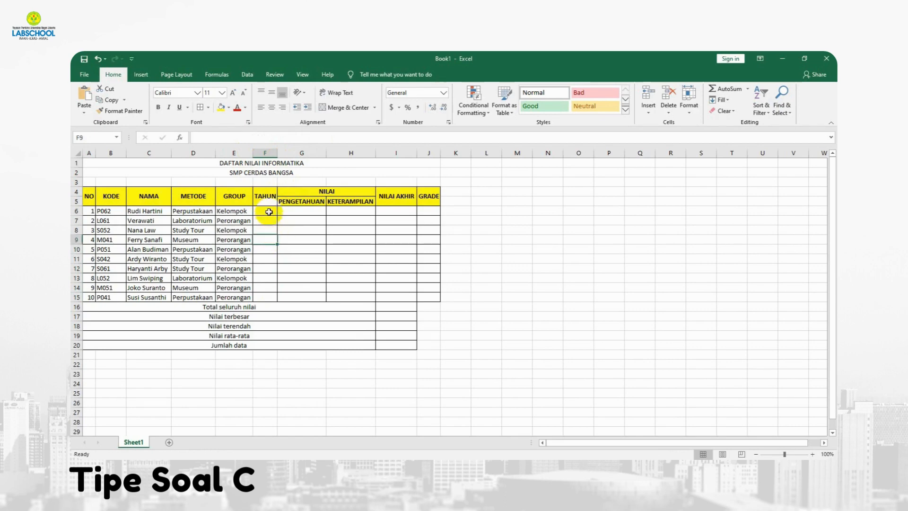
Step: Start F6 with the first test =IF(MID(B6,2,2)="04",2004,
type("=i")
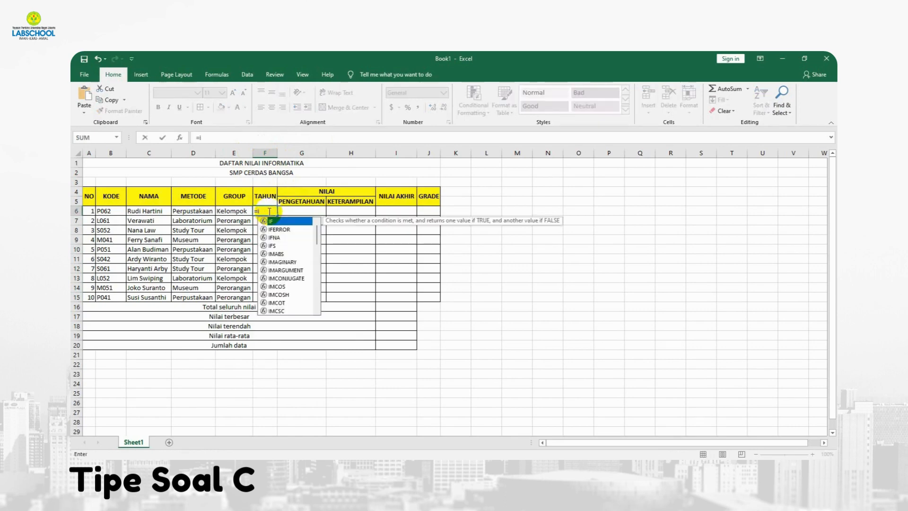
type("f(mid(")
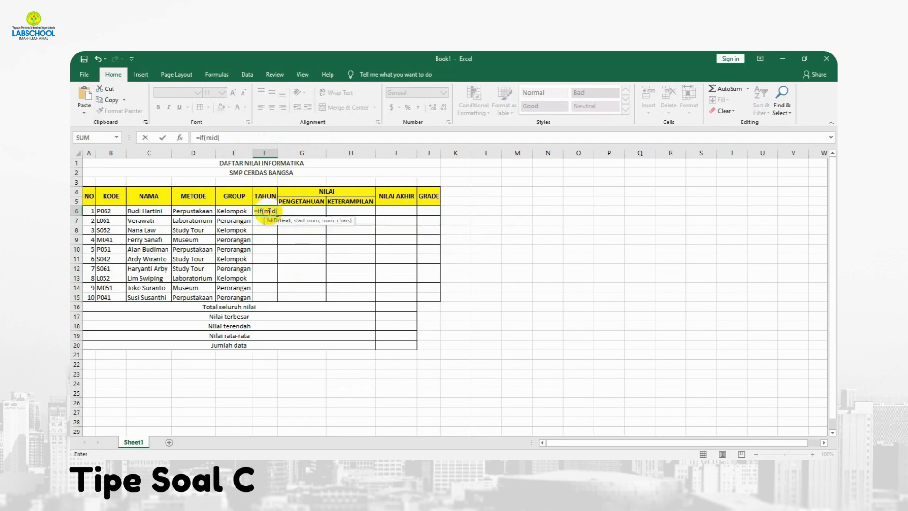
left_click(108, 210)
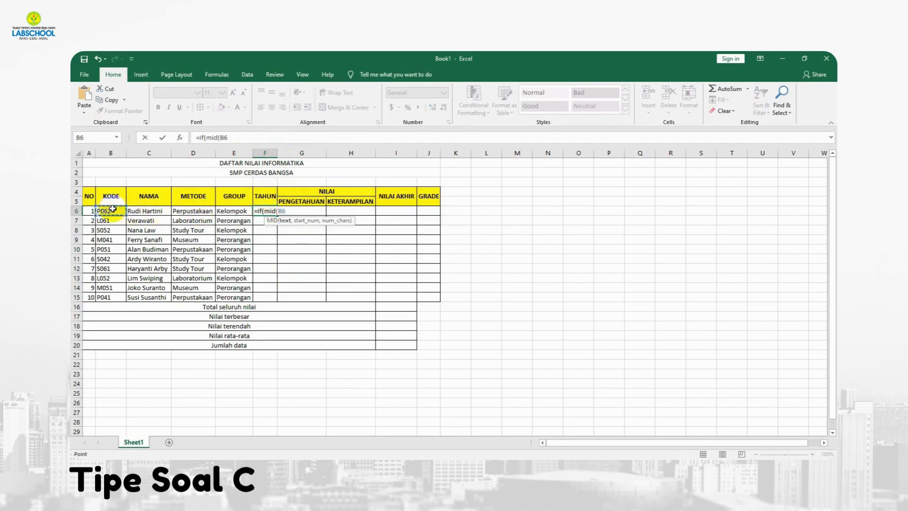
type(",")
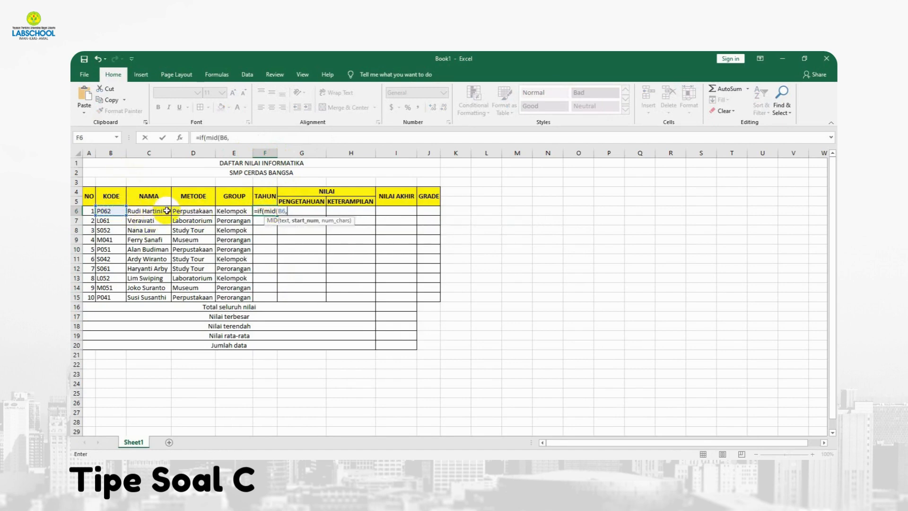
type("2,2)=")
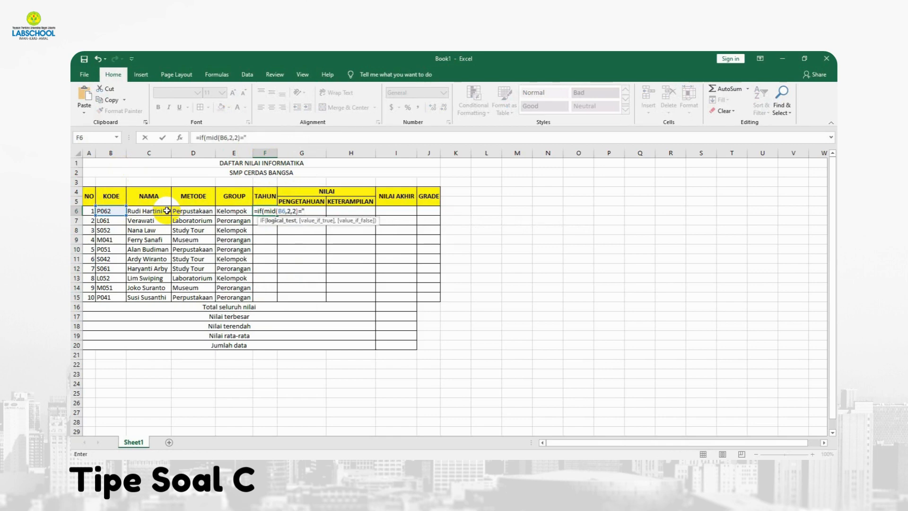
type("04\",")
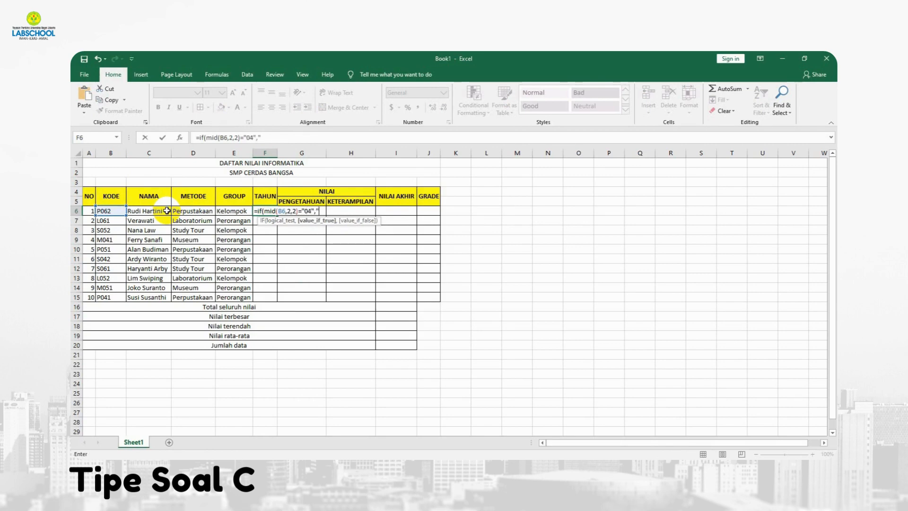
type("\"")
key("BackSpace")
type(",")
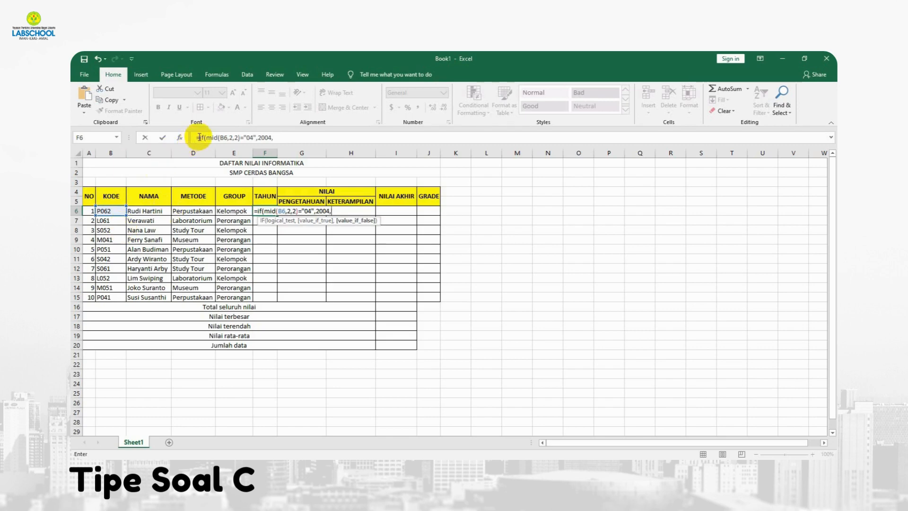
Step: Add a nested test mapping "05" to 2005, default 2006, and enter the formula
left_click_drag(199, 137, 273, 137)
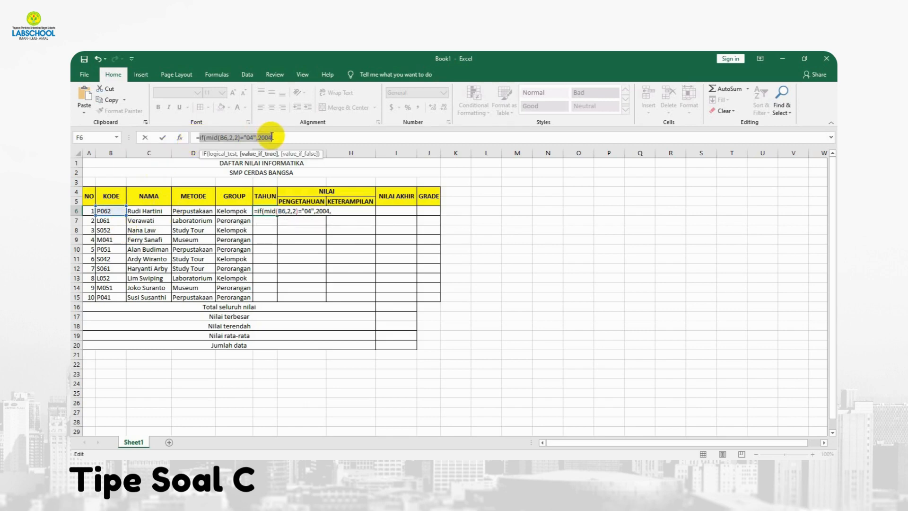
key("ctrl+c")
left_click(292, 138)
key("ctrl+v")
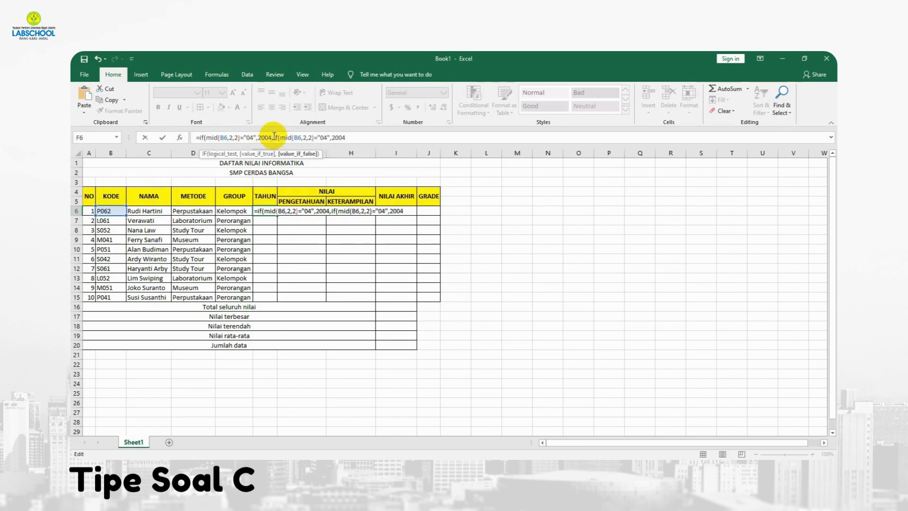
left_click(273, 137)
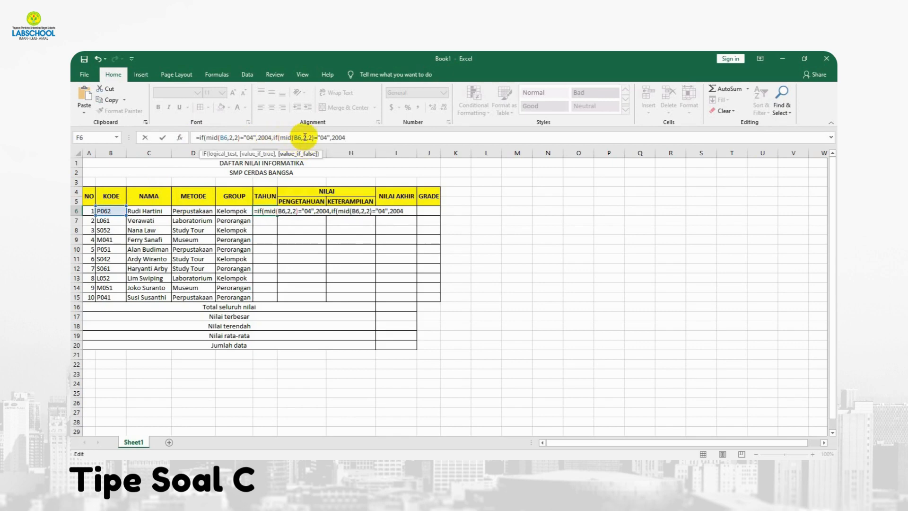
left_click(327, 137)
key("BackSpace")
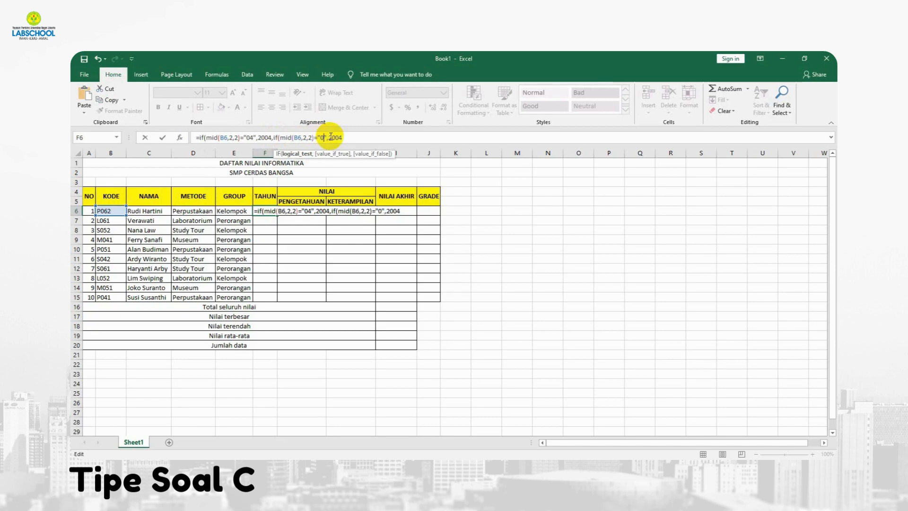
type("5")
left_click(369, 137)
key("BackSpace")
type("5")
type(",2006))")
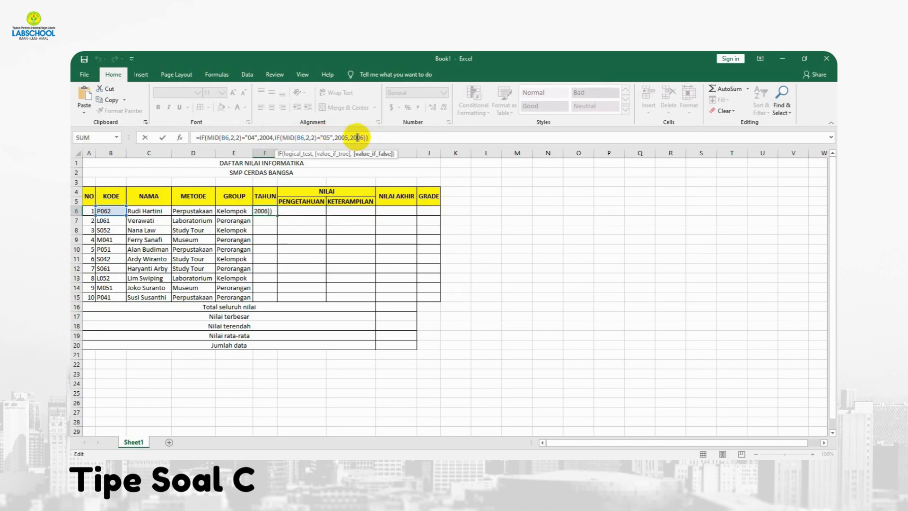
key("Return")
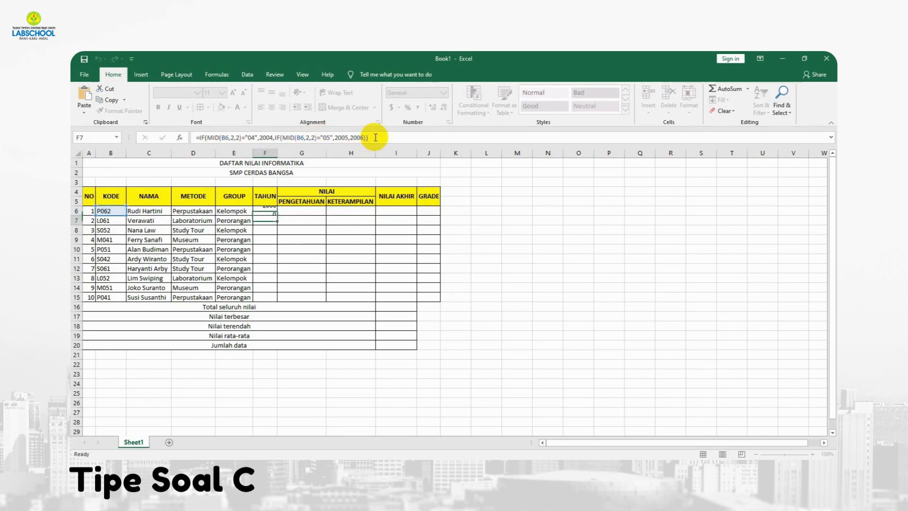
Step: Copy the TAHUN formula from F6 down to F15
left_click(277, 211)
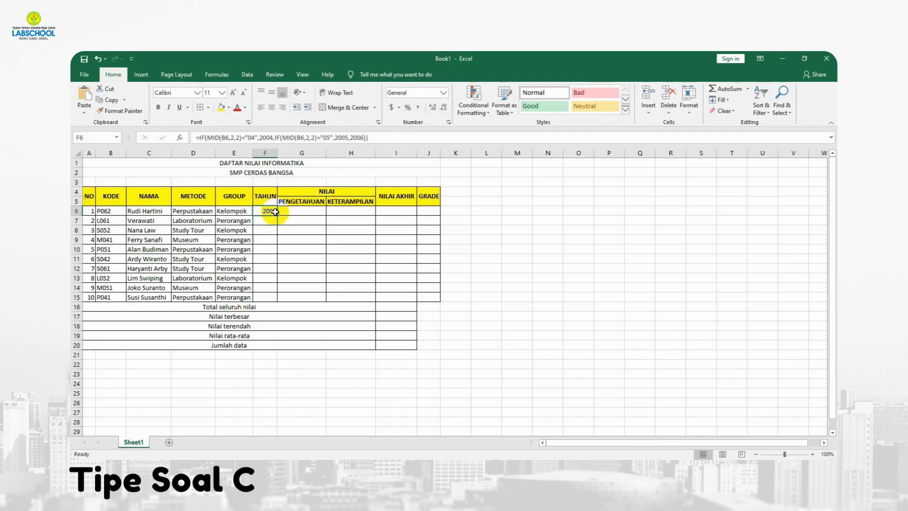
left_click_drag(277, 216, 281, 299)
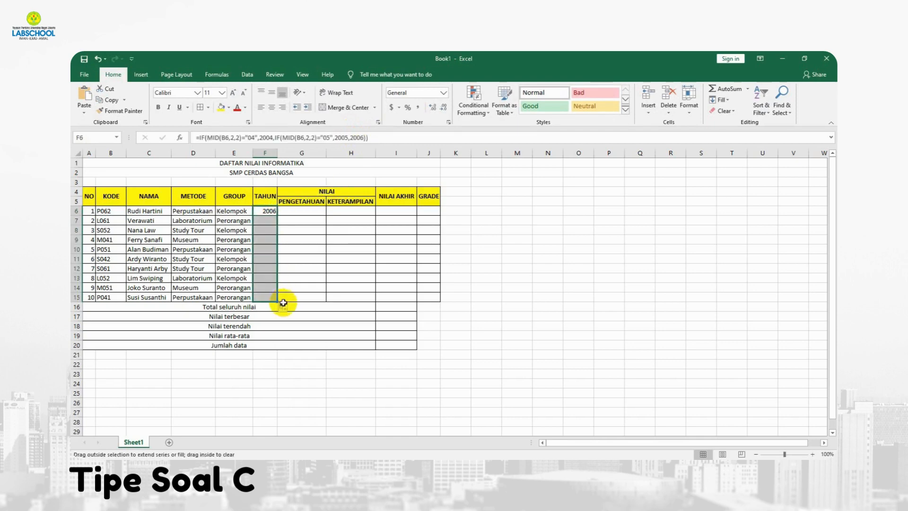
left_click(304, 211)
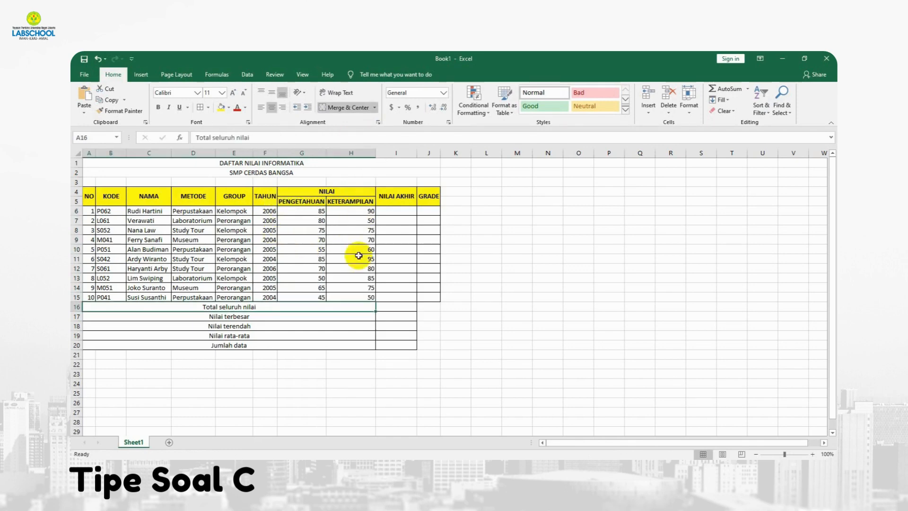
left_click(387, 213)
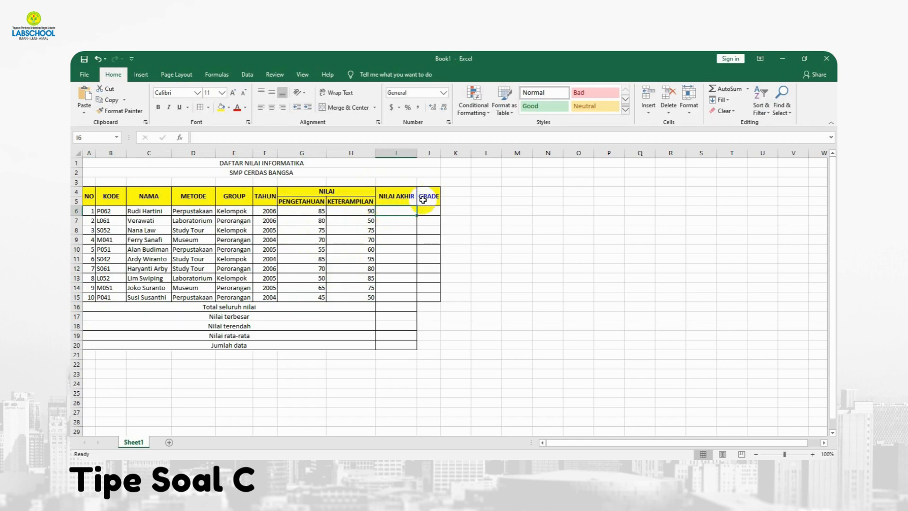
Step: Enter =H6*60%+G6*40% in I6 for the final score
type("=")
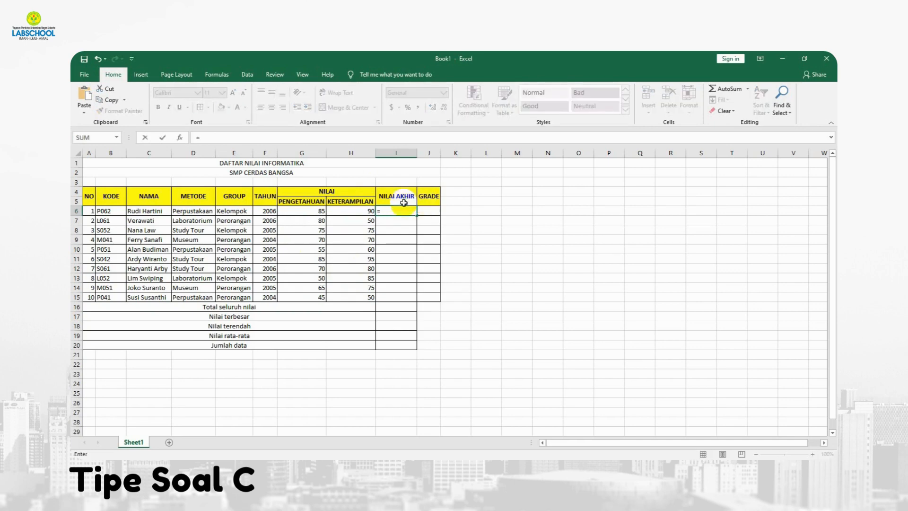
left_click(352, 211)
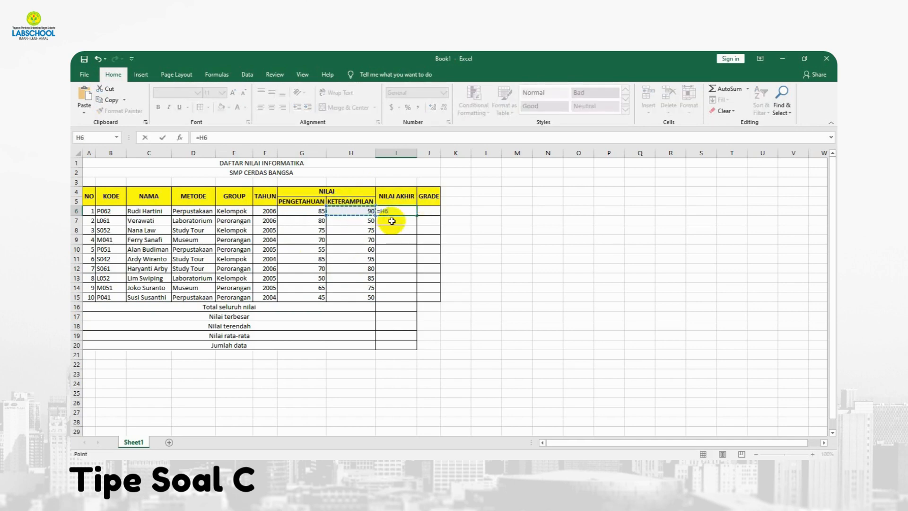
type("*60%+")
left_click(308, 210)
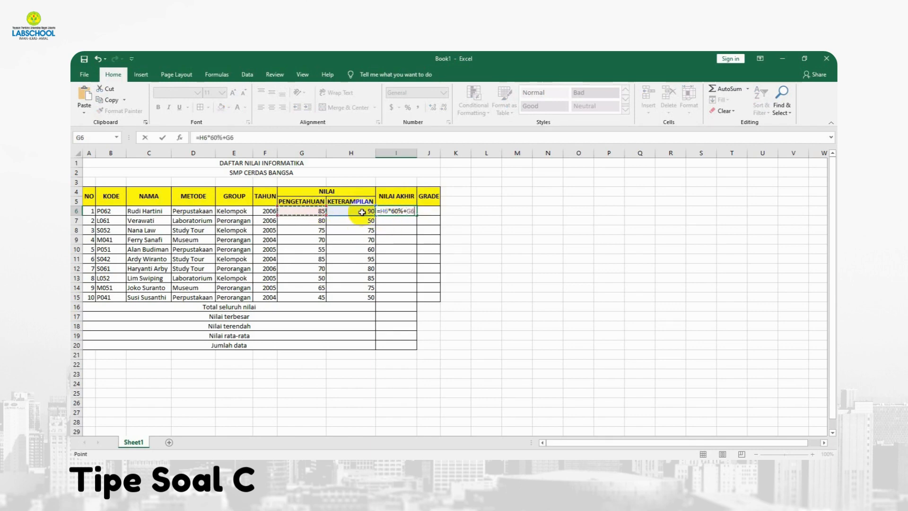
type("*40%")
key("Return")
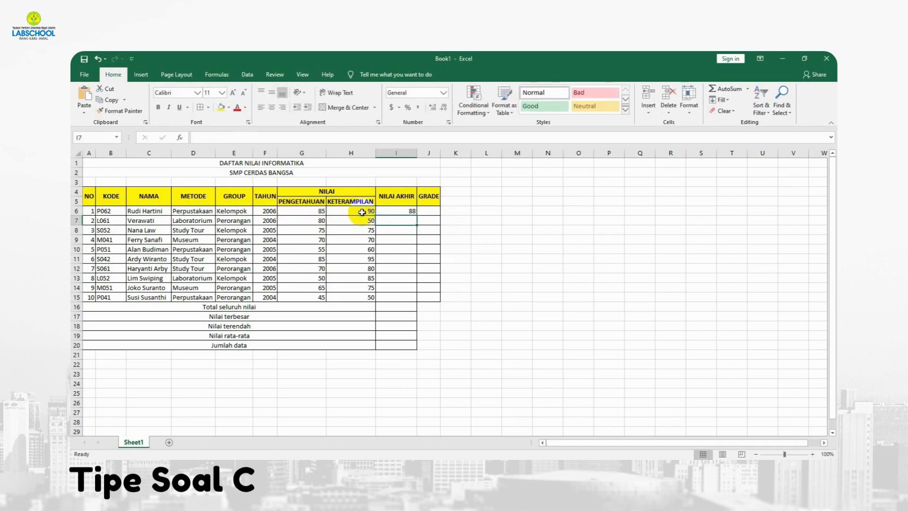
Step: Copy the NILAI AKHIR formula from I6 down to I15
left_click(408, 211)
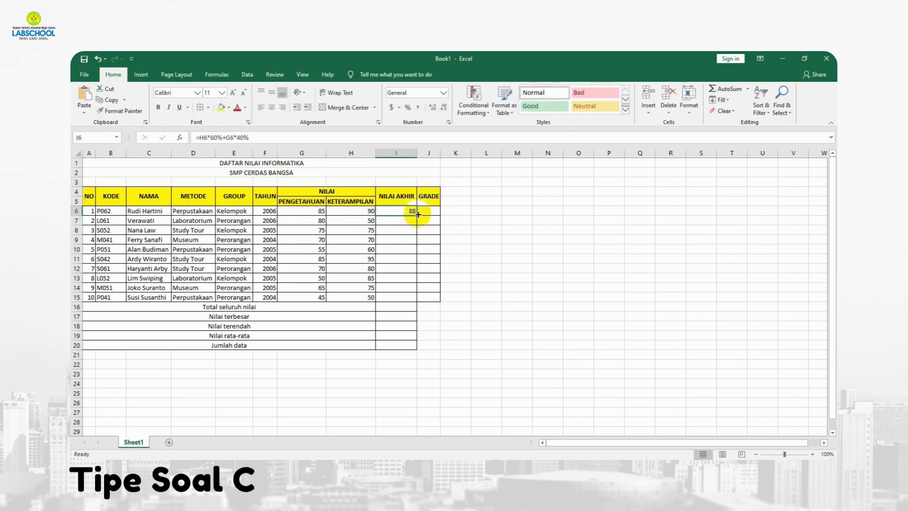
left_click_drag(417, 215, 417, 305)
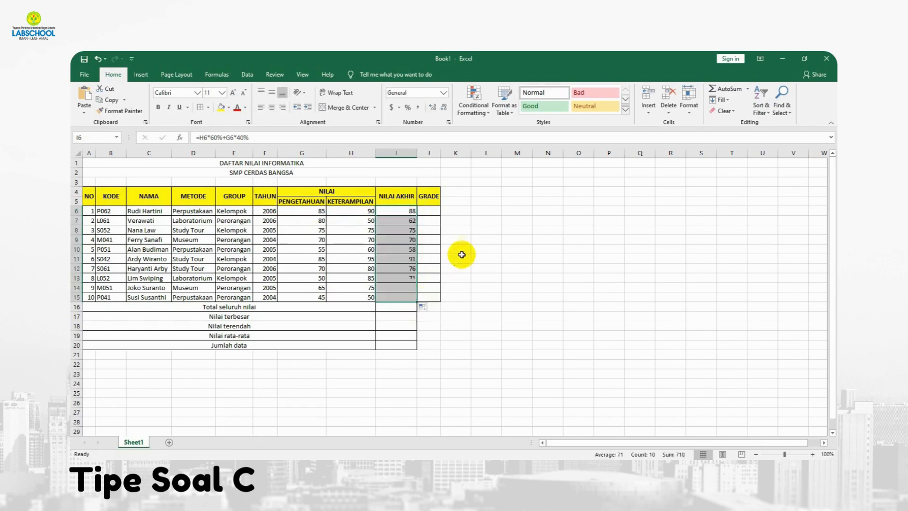
left_click(461, 257)
left_click(431, 211)
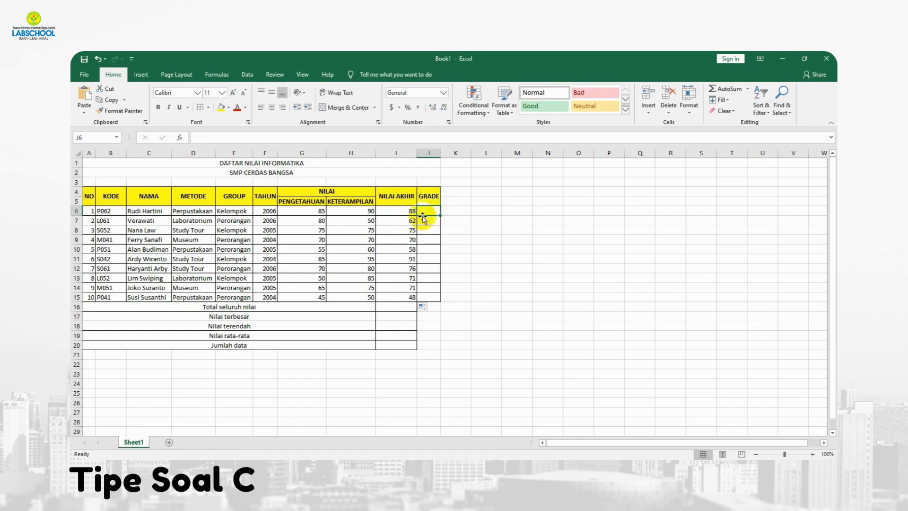
Step: Start J6's grade formula with =IF(I6>=90,"A",
left_click(295, 136)
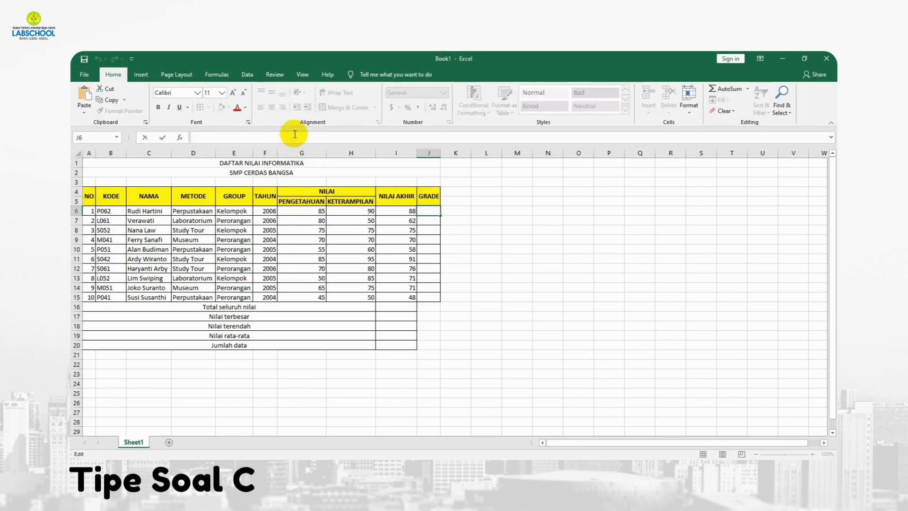
type("=if(")
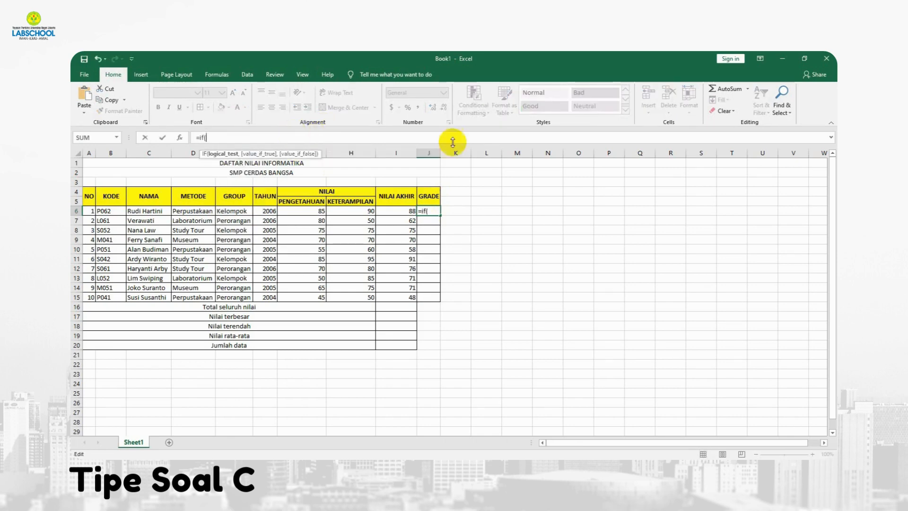
left_click(405, 212)
type(">")
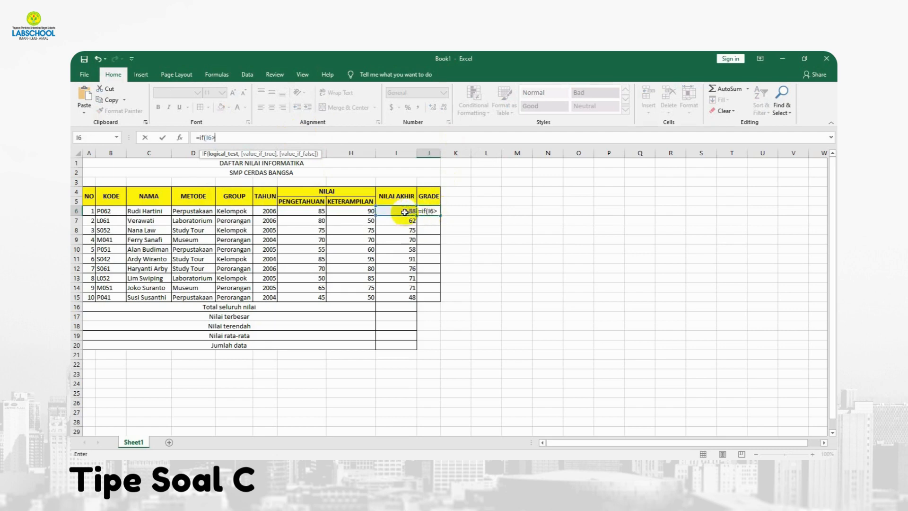
type("=90,\"")
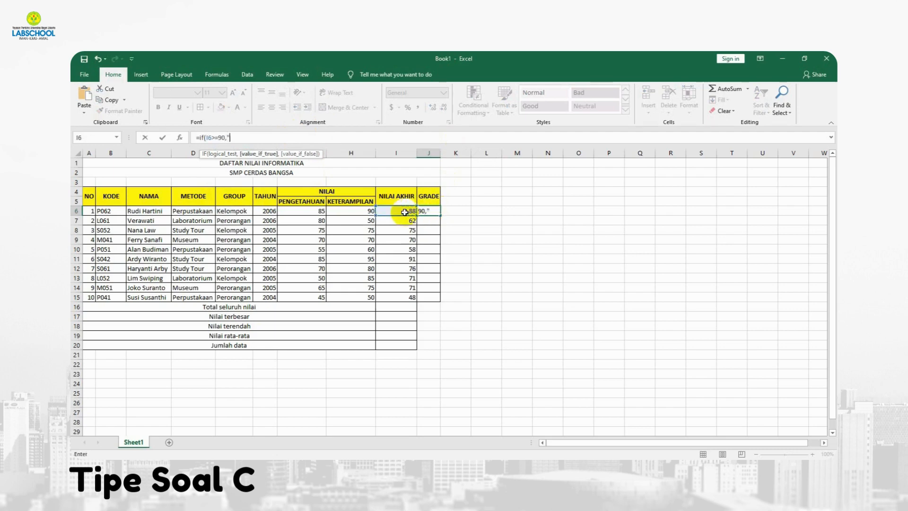
type("A\",")
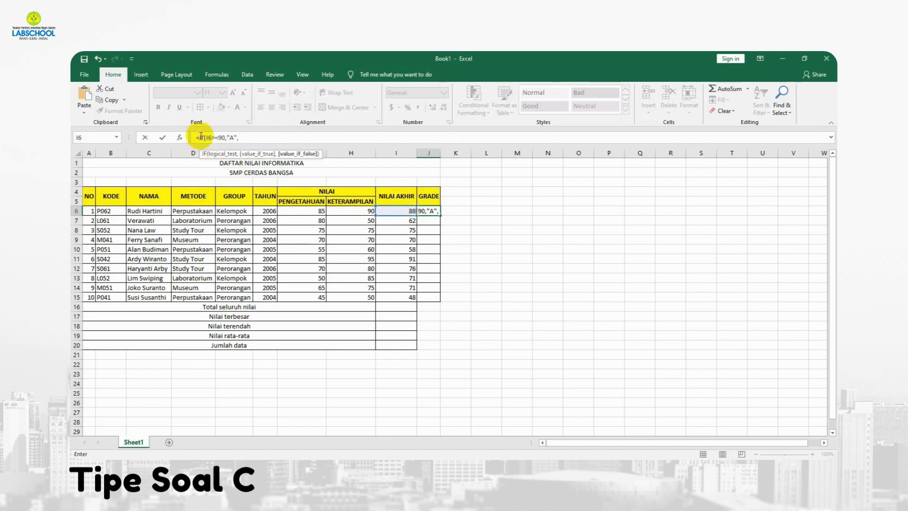
Step: Duplicate the clause as a second condition: score >=80 gives "B"
left_click_drag(198, 137, 249, 140)
key("ctrl+c")
left_click(246, 140)
key("ctrl+v")
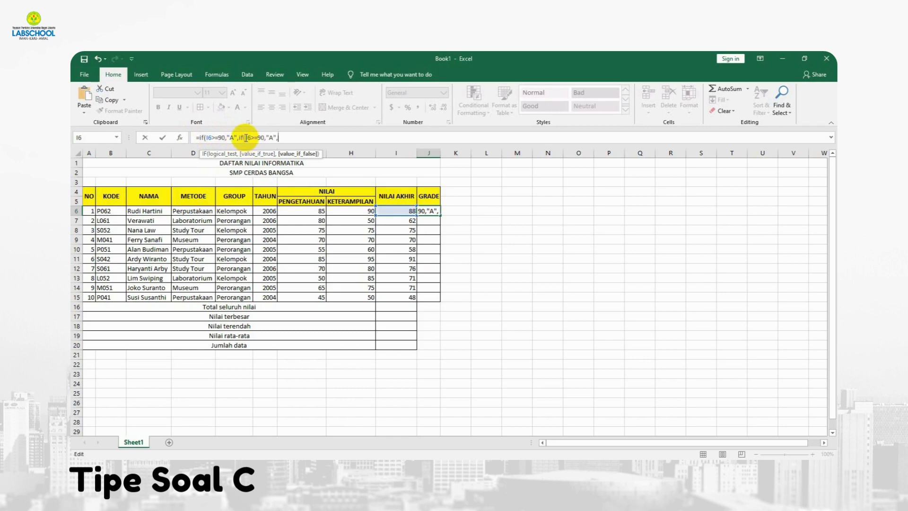
left_click(261, 137)
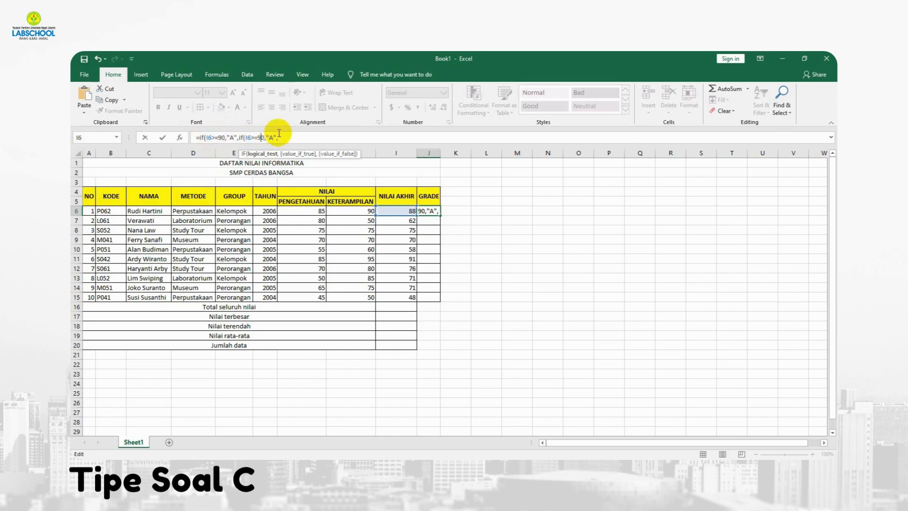
key("BackSpace")
type("8")
left_click(274, 137)
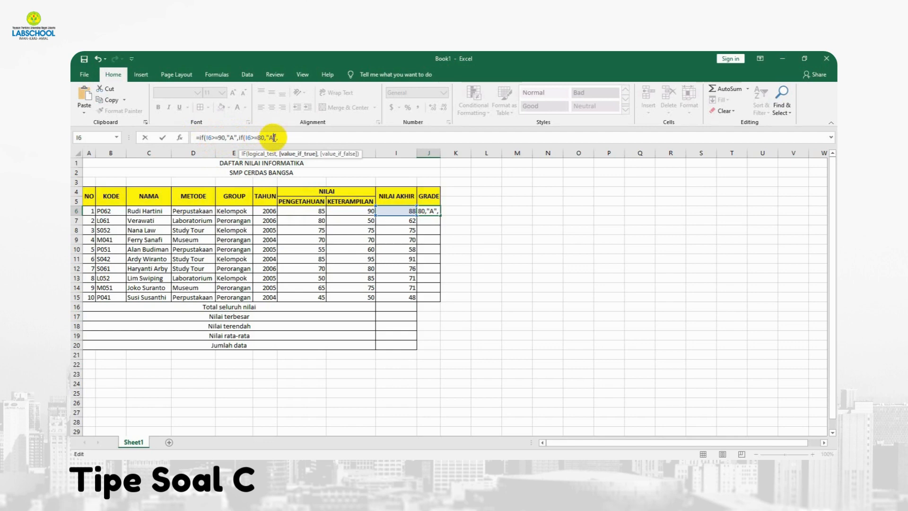
key("BackSpace")
type("B")
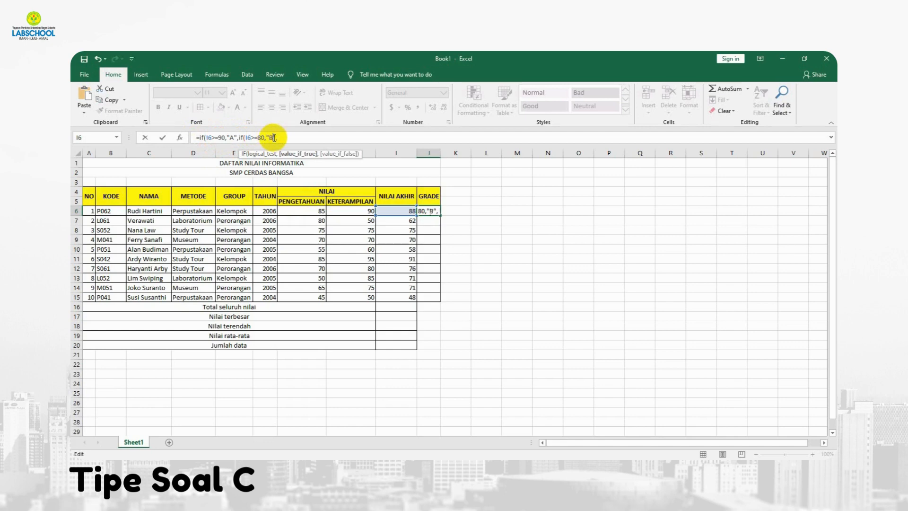
Step: Add a third condition: score >=70 gives "C"
left_click(307, 138)
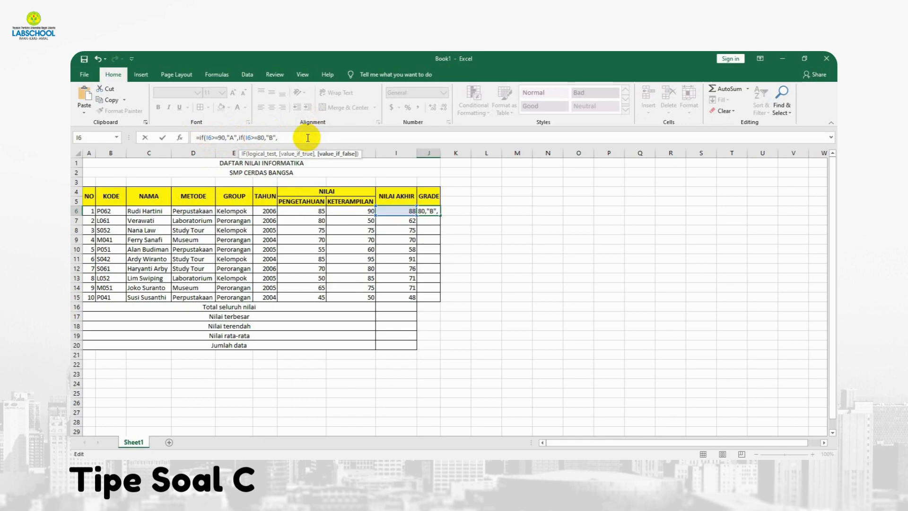
key("ctrl+v")
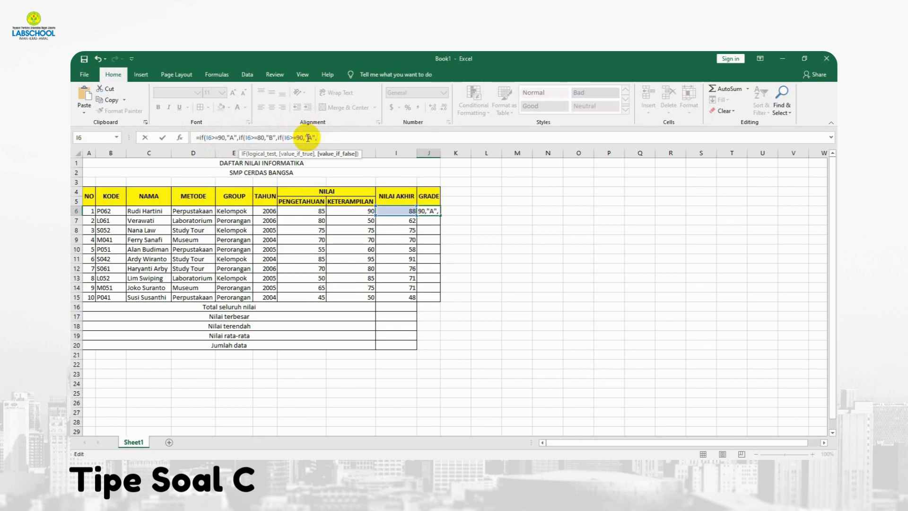
left_click(301, 137)
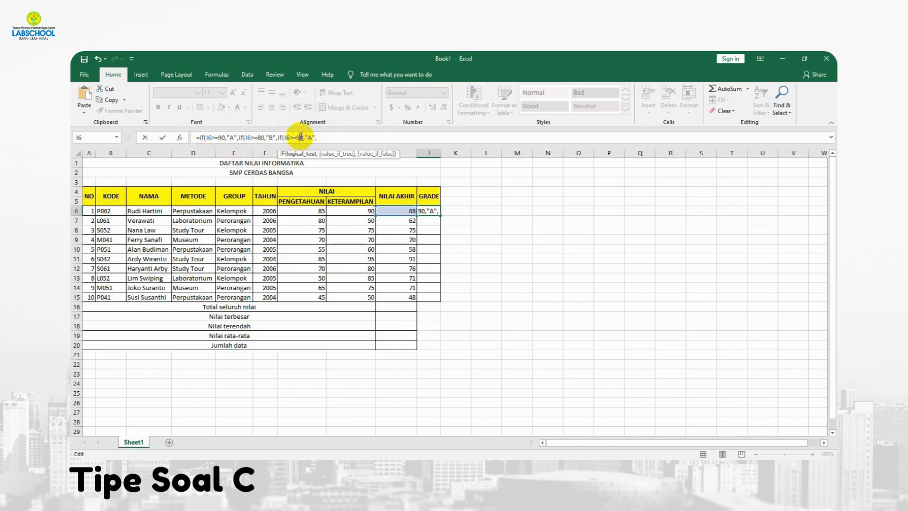
key("BackSpace")
type("7")
left_click(312, 138)
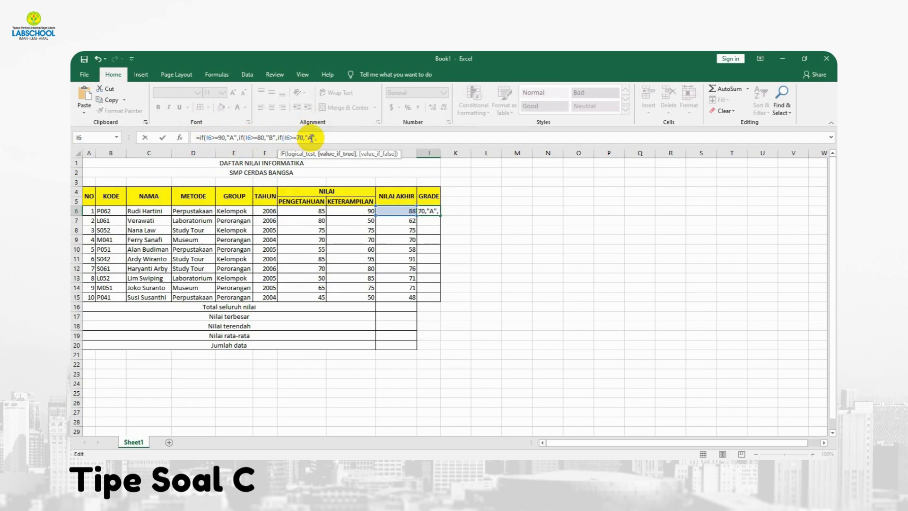
key("BackSpace")
type("C")
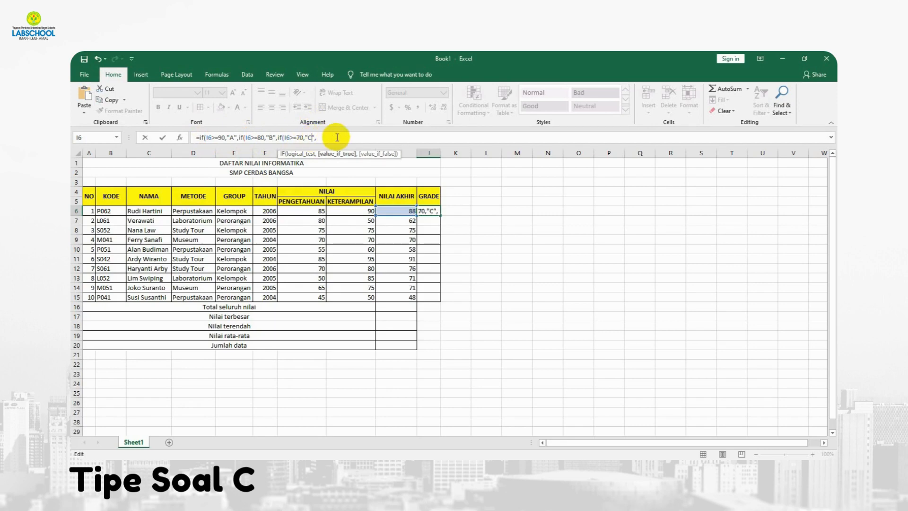
Step: Add a fourth condition for >=60 giving "D", default "E", and enter the formula
left_click(337, 137)
key("ctrl+v")
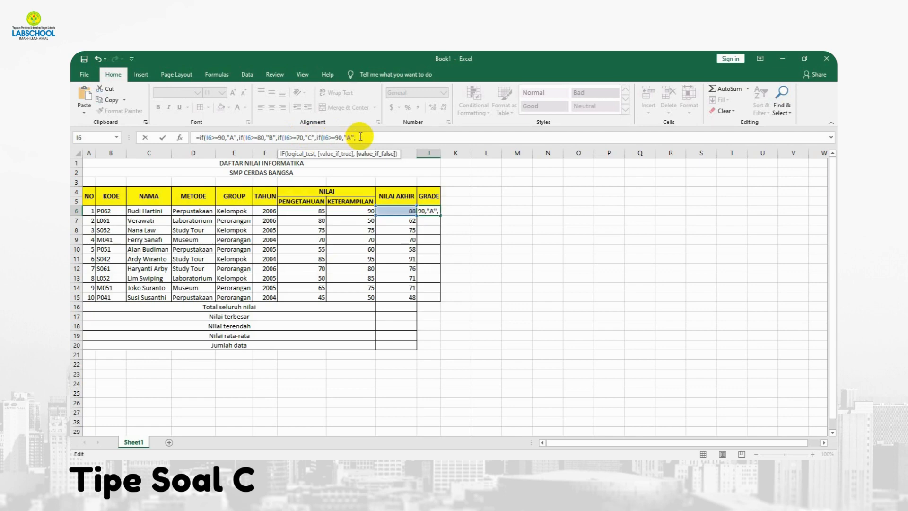
left_click(338, 138)
key("BackSpace")
type("6")
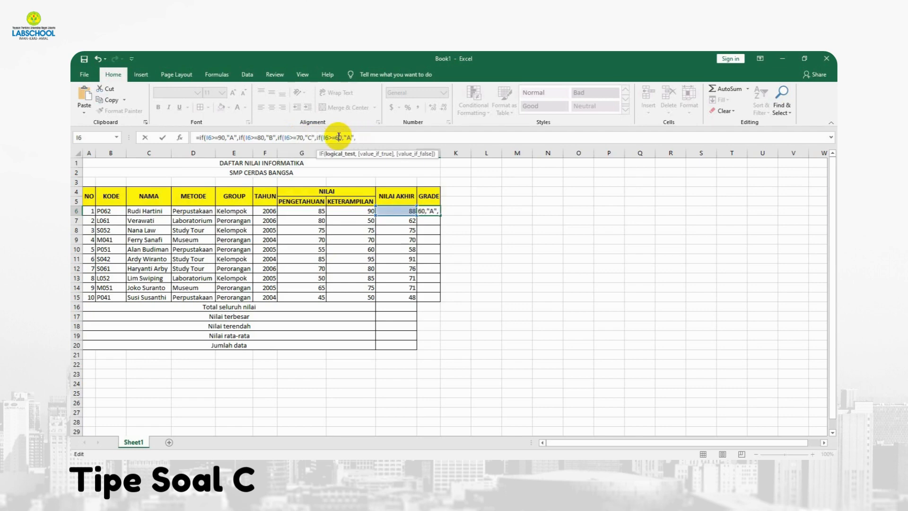
left_click(351, 137)
key("BackSpace")
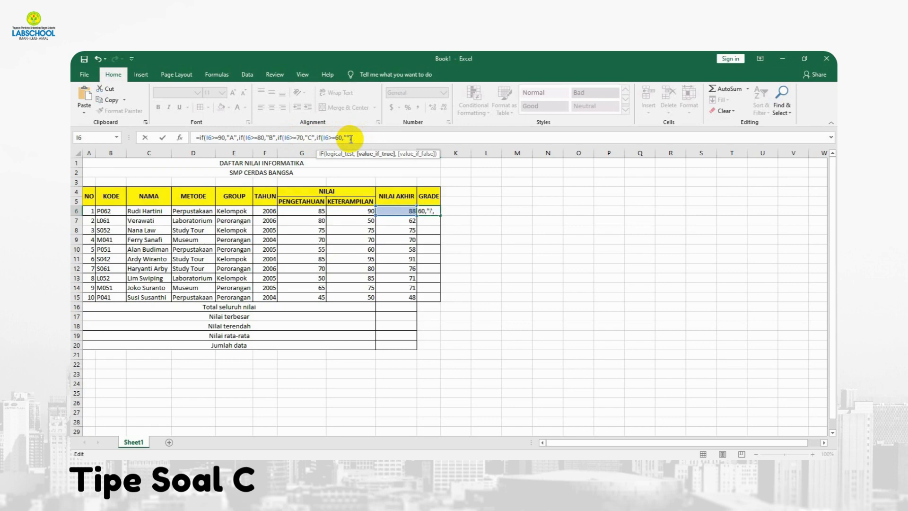
left_click(363, 137)
type(",")
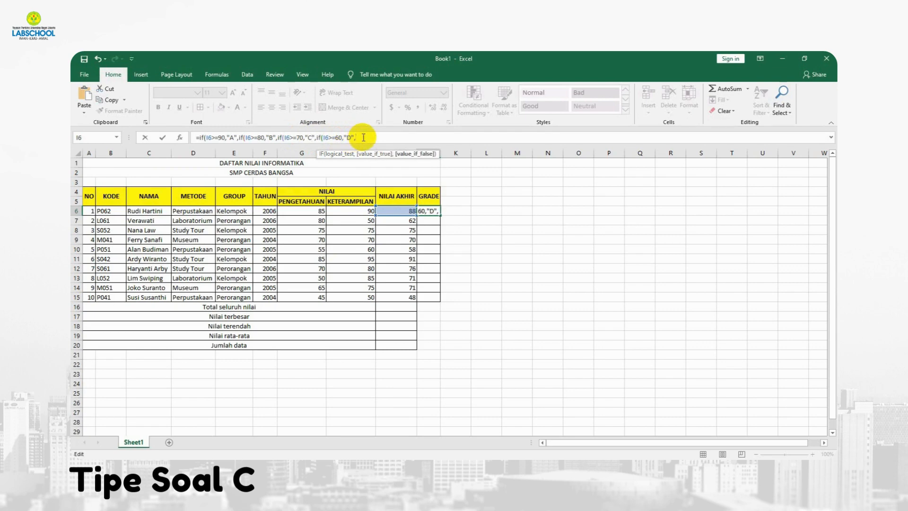
type("\"E\"))))")
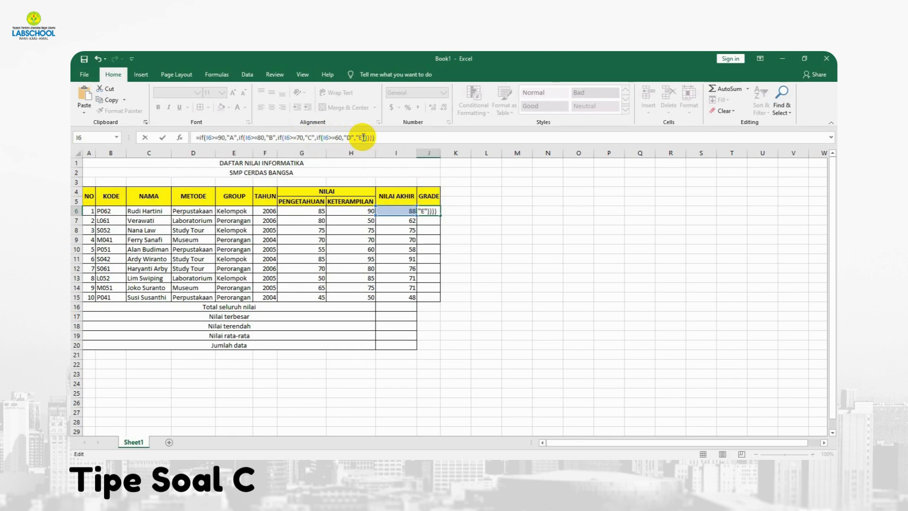
key("Return")
Step: Copy the GRADE formula from J6 down to J15
left_click(442, 211)
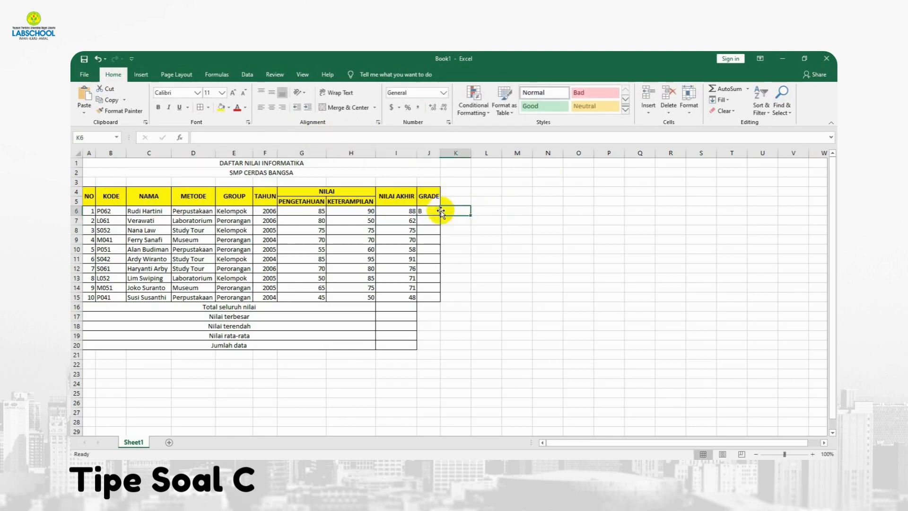
left_click(433, 211)
left_click_drag(441, 216, 432, 297)
left_click(491, 263)
left_click(475, 324)
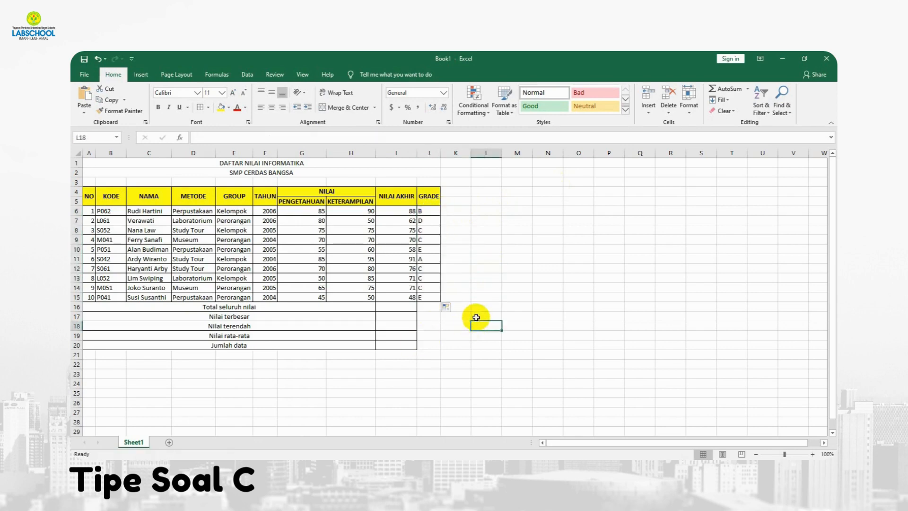
left_click(489, 288)
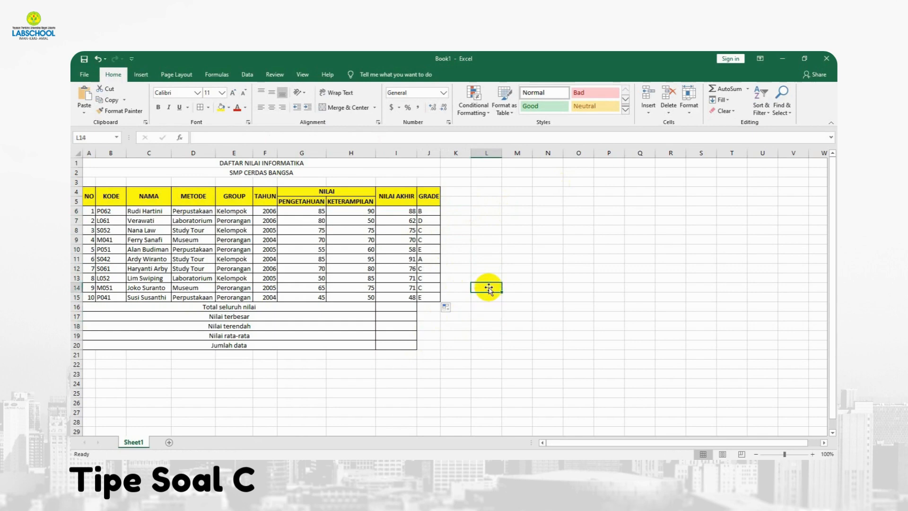
left_click(404, 307)
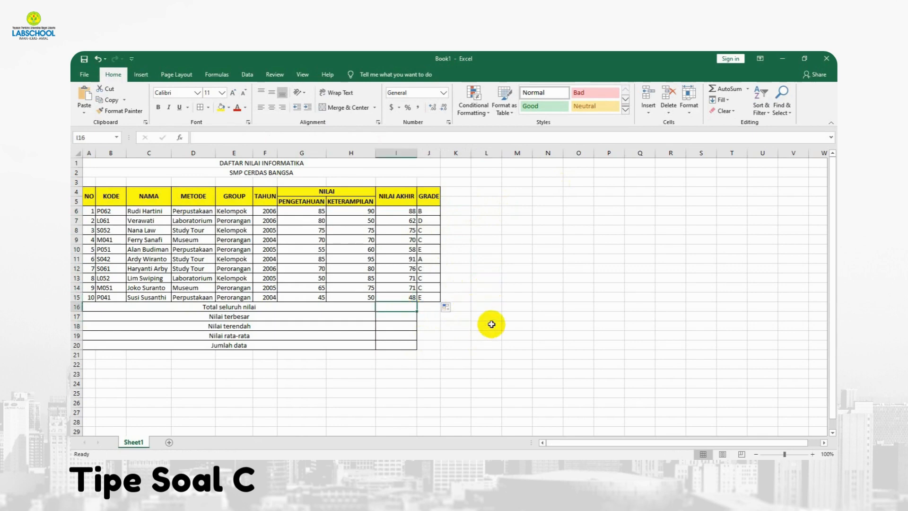
Step: Put =SUM(I6:I15) in I16 and =MAX(I6:I15) in I17
type("=SUM(")
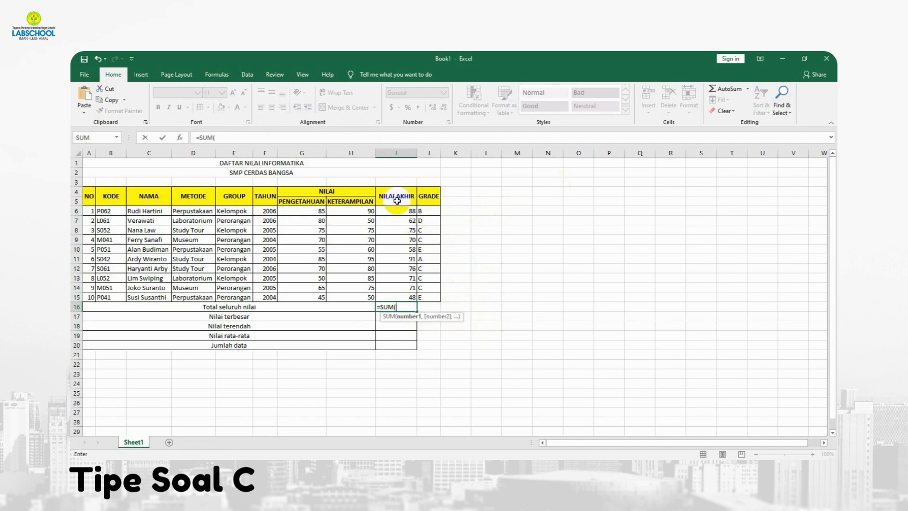
left_click_drag(397, 211, 395, 296)
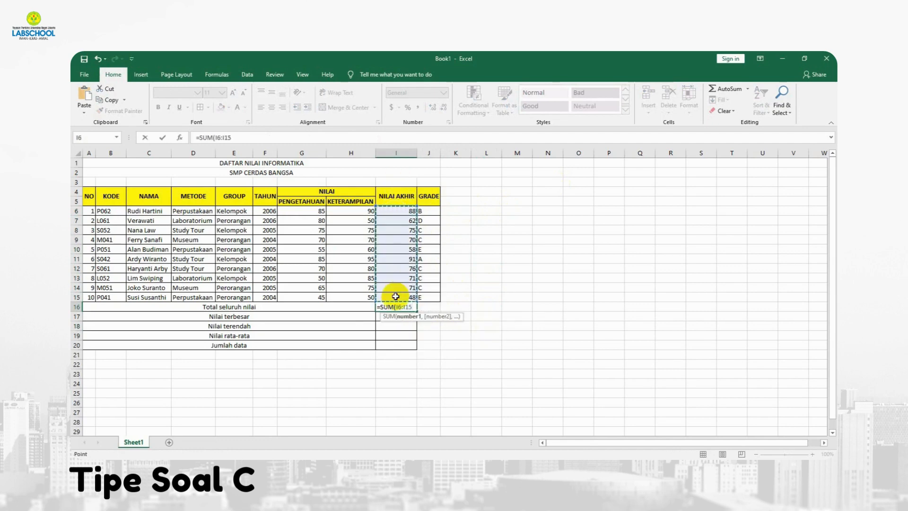
key("Return")
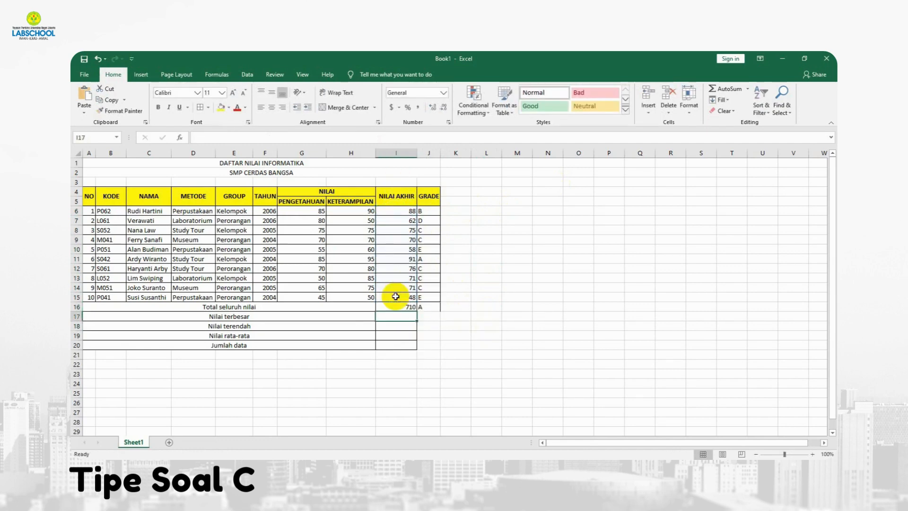
type("=NMA")
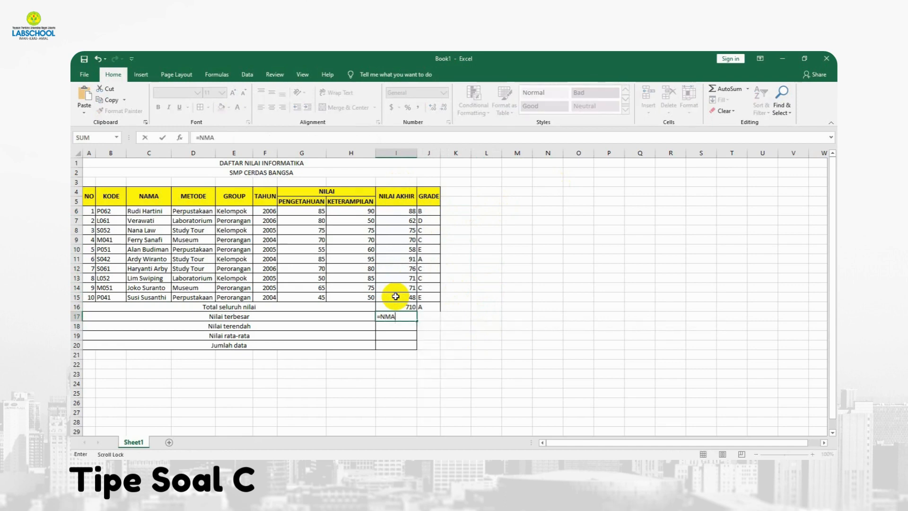
key("BackSpace")
key("BackSpace")
key("BackSpace")
type("MAX")
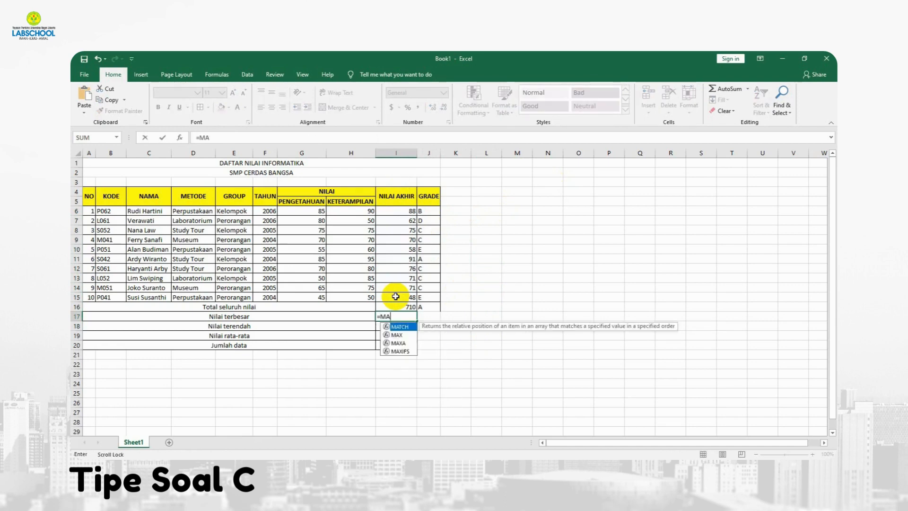
type("(")
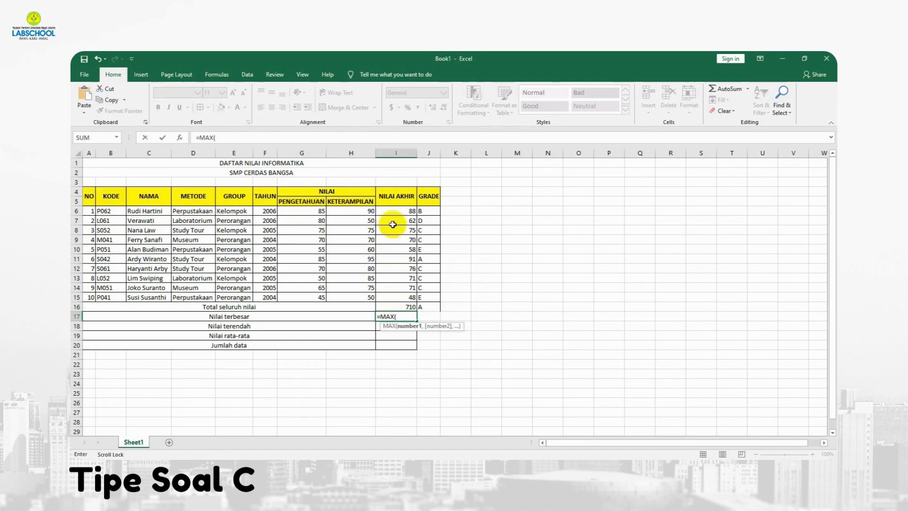
left_click_drag(395, 211, 400, 297)
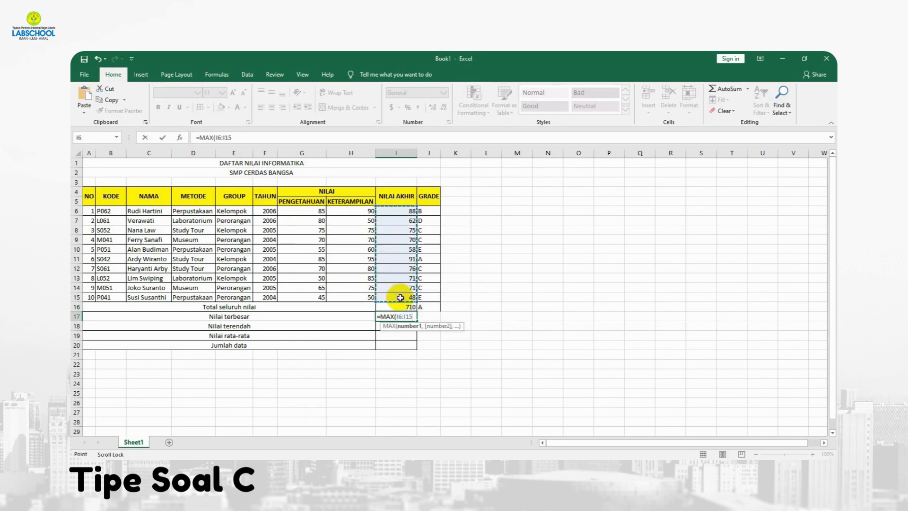
key("Return")
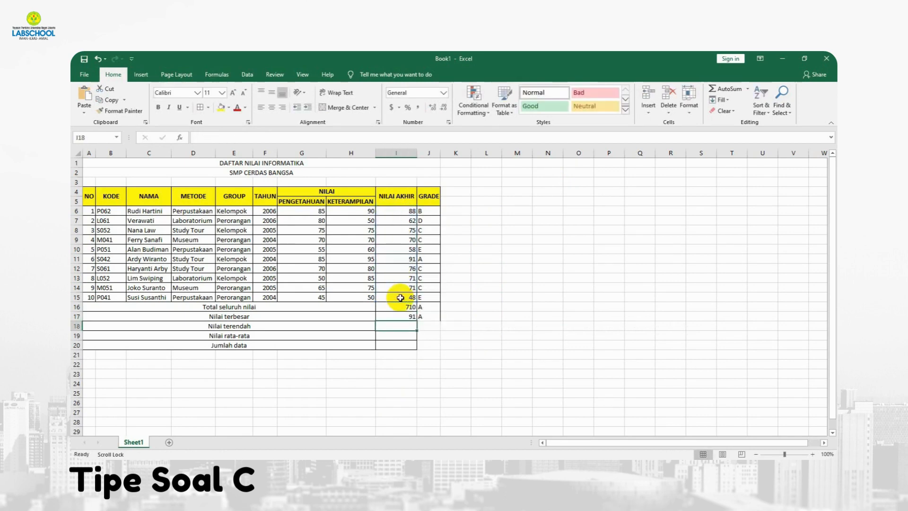
Step: Put the lowest score =MIN(I6:I15) in I18 and an AVEDEV average in I19
type("=MI")
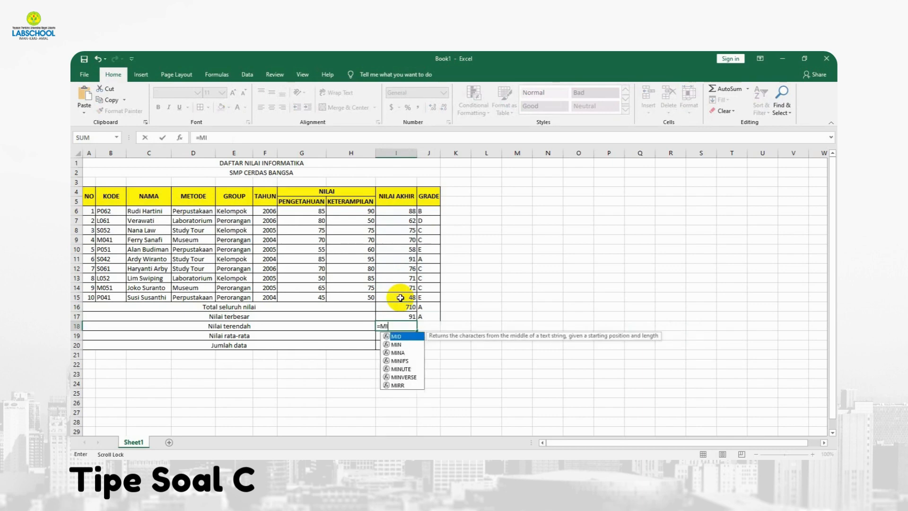
type("N(")
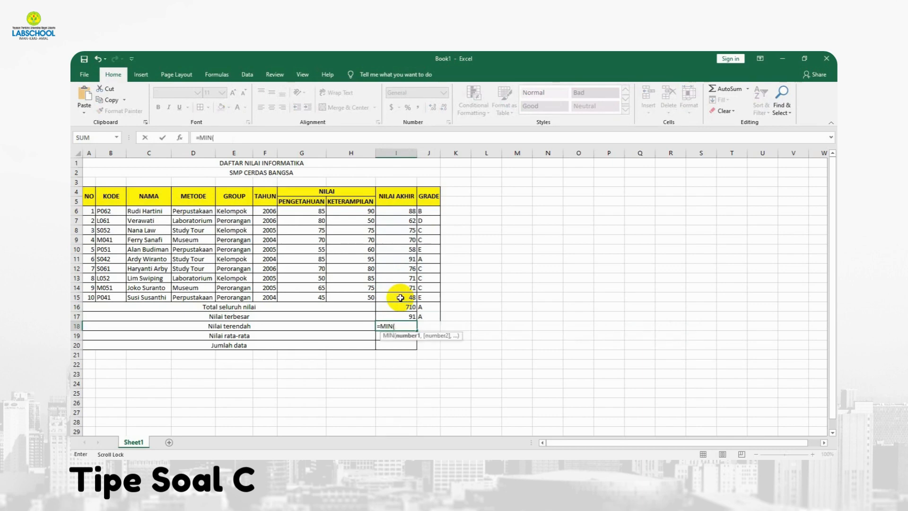
left_click_drag(400, 211, 401, 295)
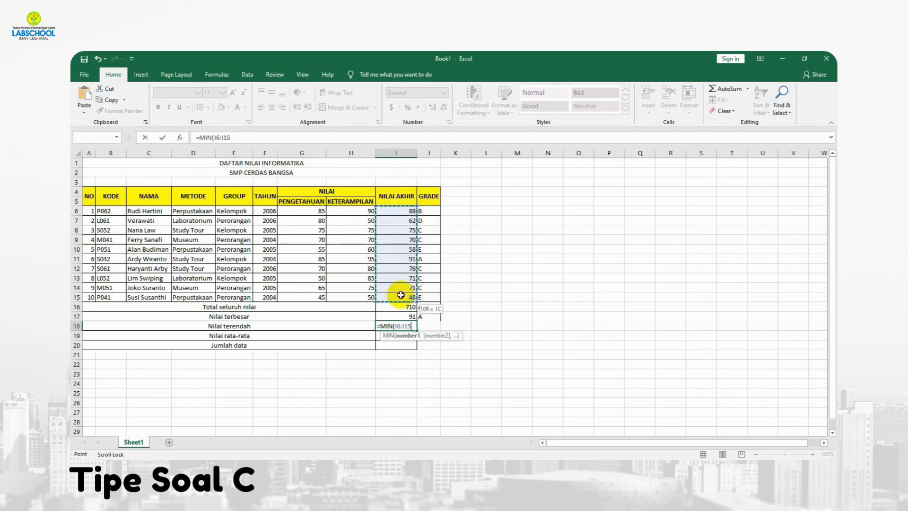
key("Return")
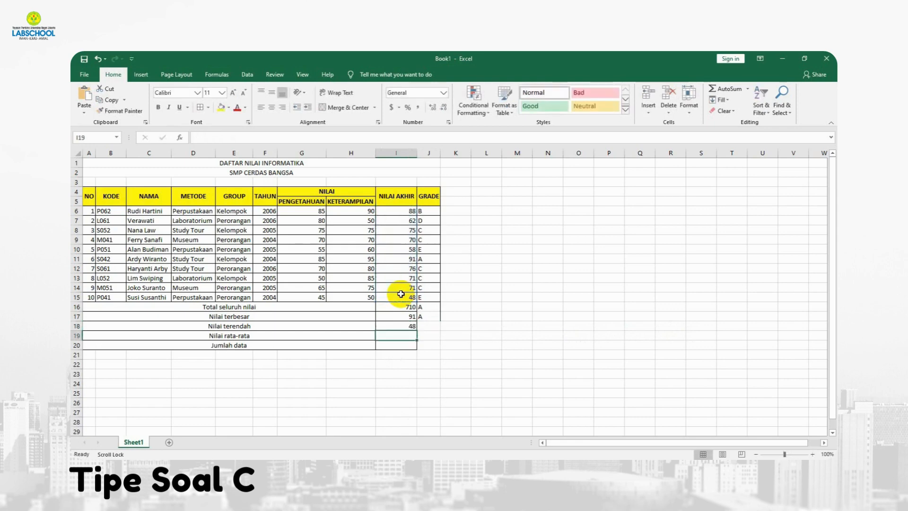
type("=")
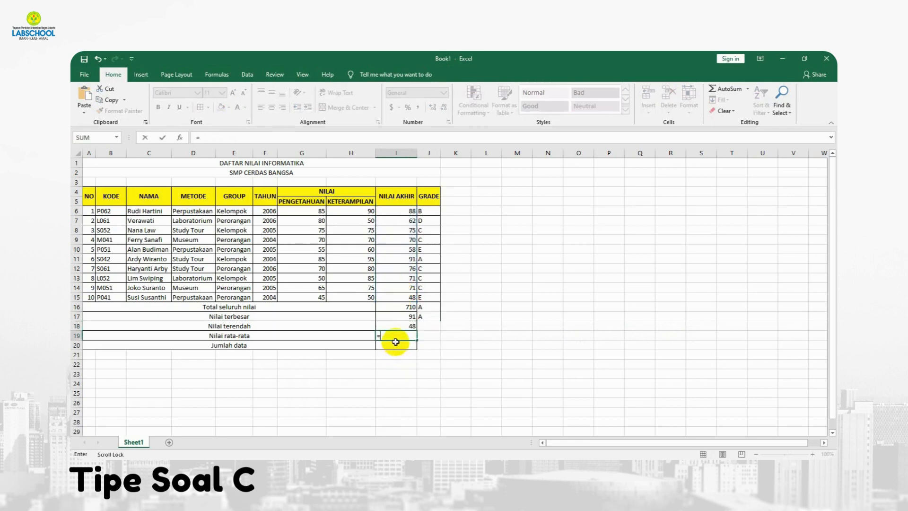
type("AV")
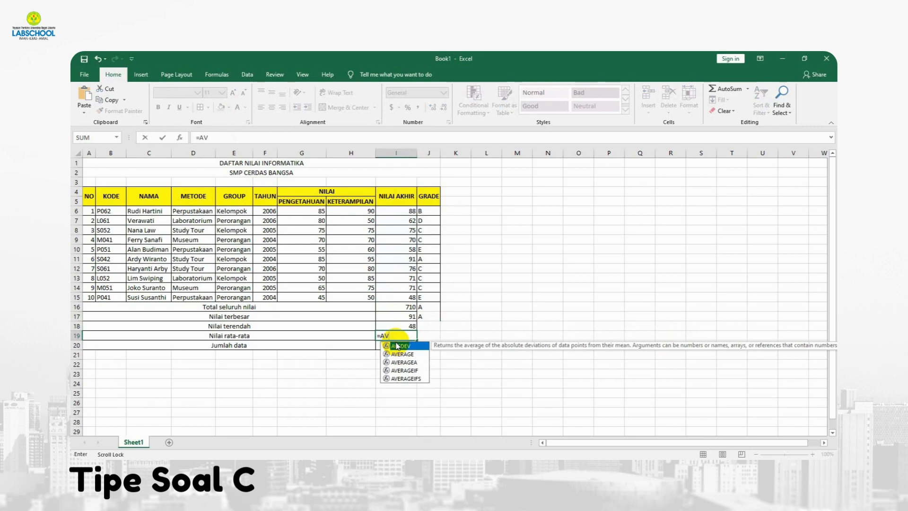
double_click(397, 345)
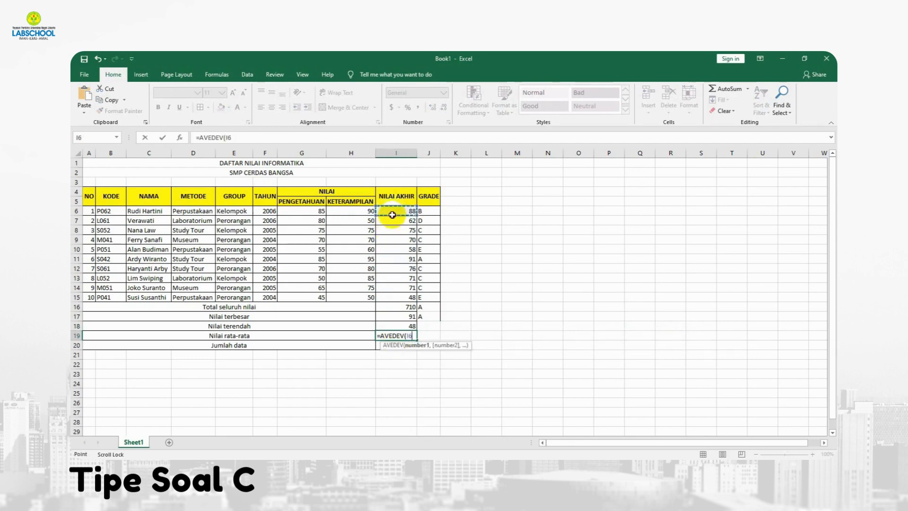
left_click_drag(393, 210, 393, 300)
key("Return")
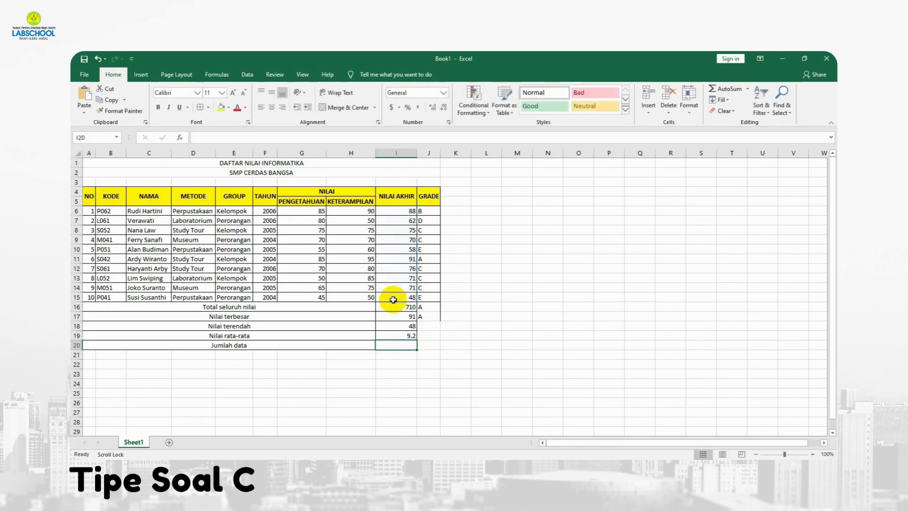
Step: Count the final scores in I20 with =COUNT(I6:I15)
left_click(455, 344)
left_click(392, 341)
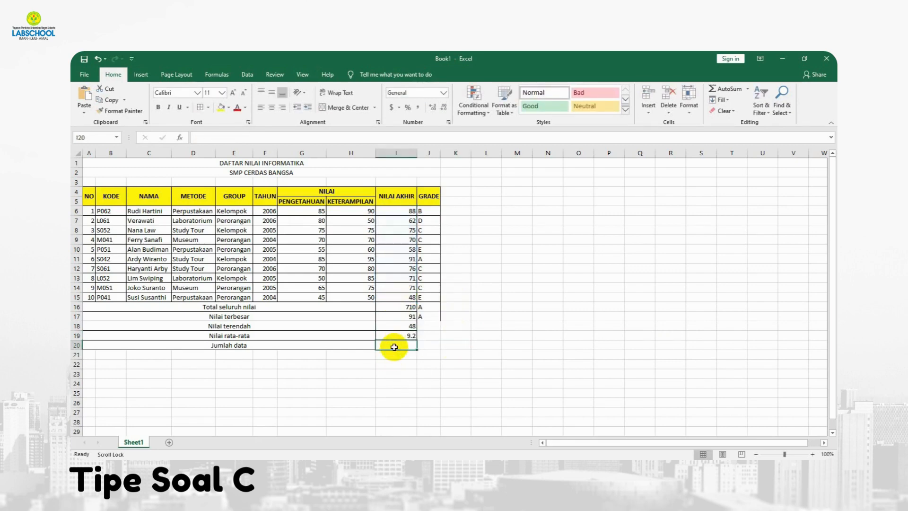
type("=COUN")
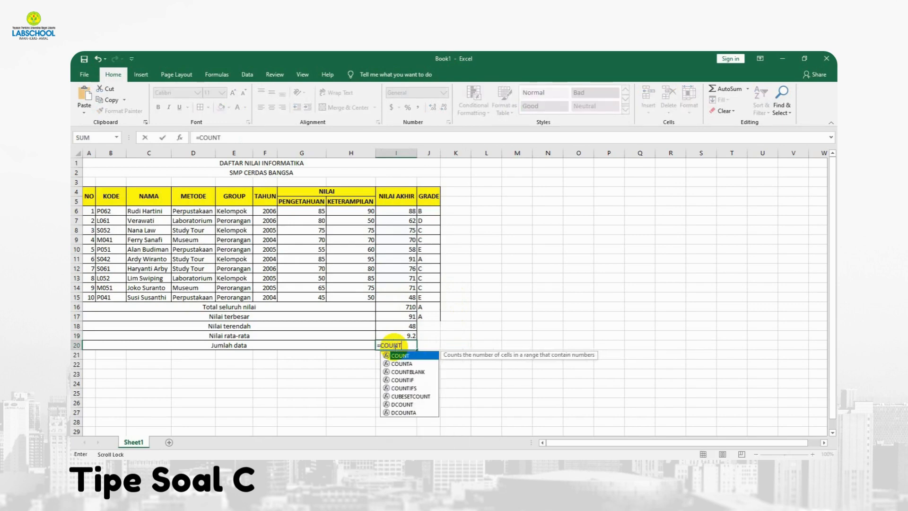
type("T")
double_click(400, 356)
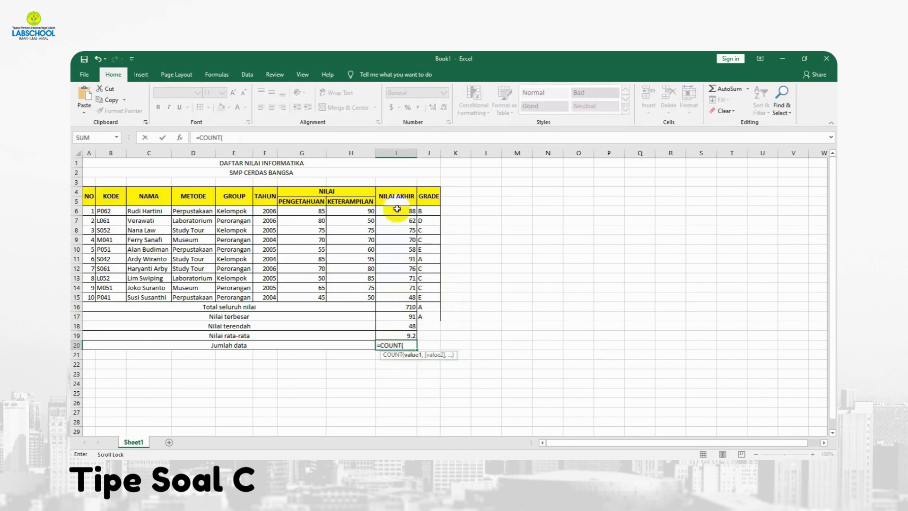
left_click_drag(397, 211, 399, 303)
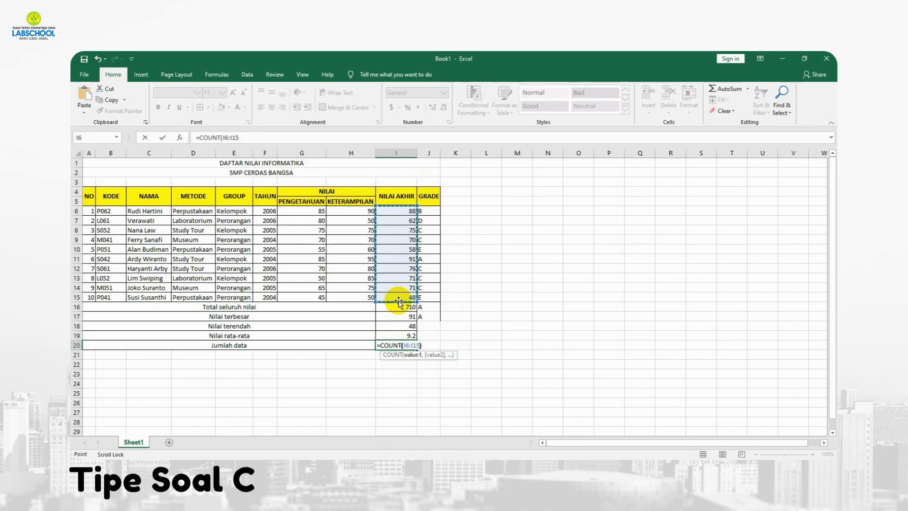
key("Return")
left_click(409, 307)
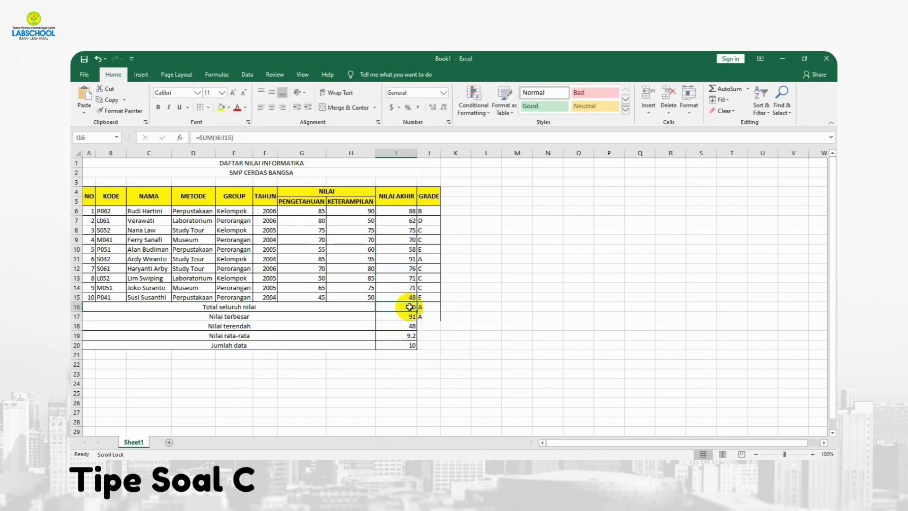
Step: Clear the stray A grades in J16:J20 beside the total, highest and lowest score rows
scroll(410, 307, "down", 1)
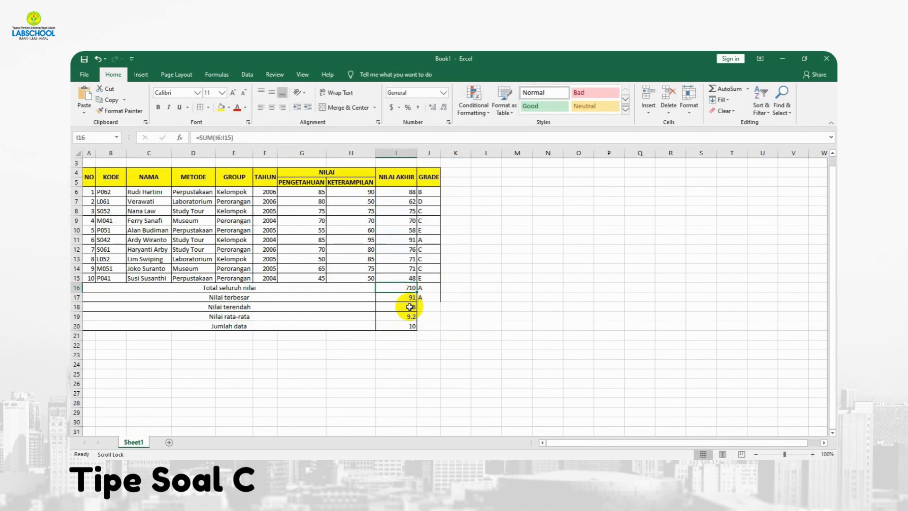
scroll(409, 307, "down", 1)
left_click(412, 298)
left_click(403, 291)
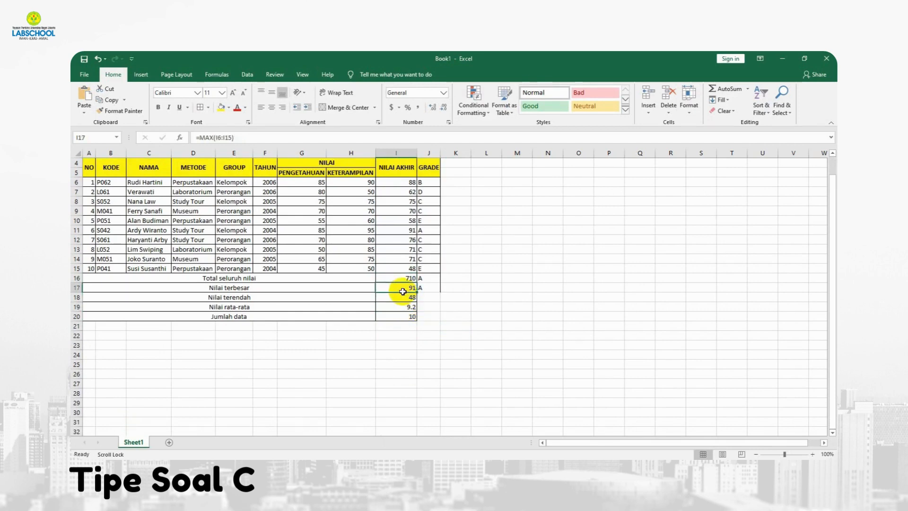
left_click(435, 317)
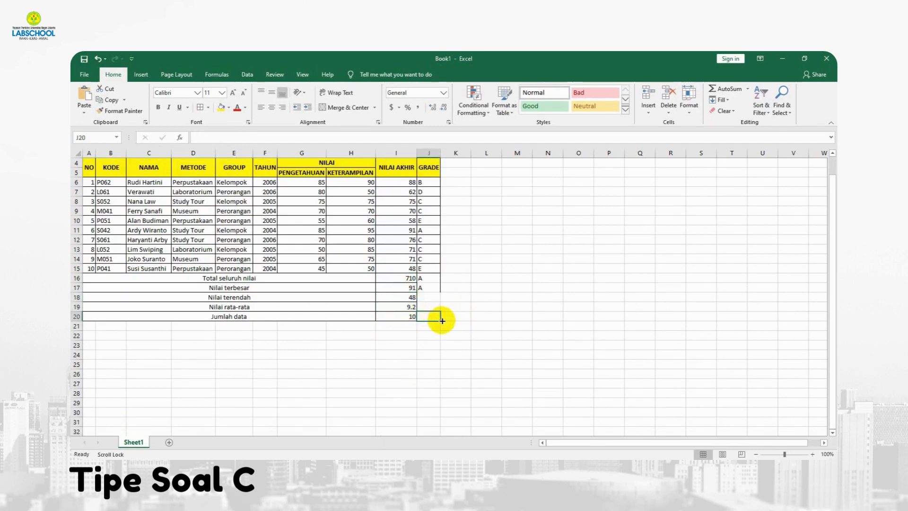
left_click_drag(442, 320, 441, 279)
left_click(457, 269)
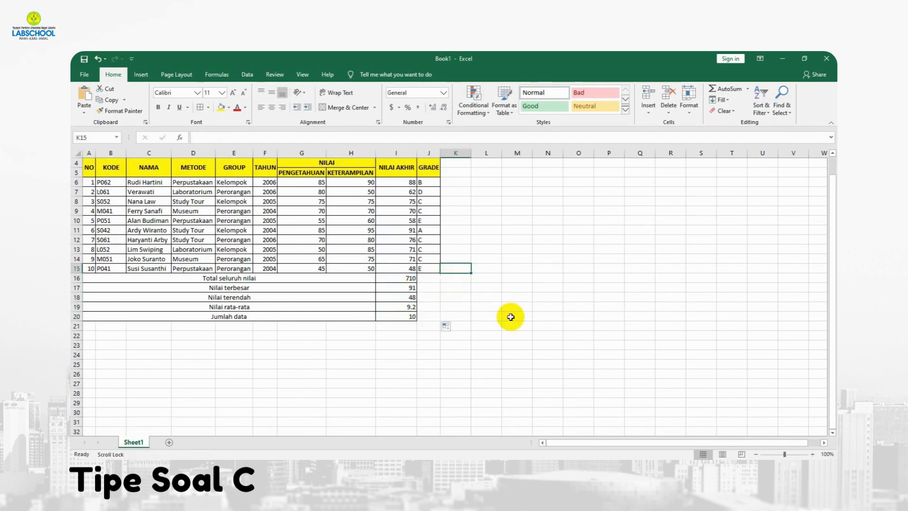
scroll(510, 314, "up", 1)
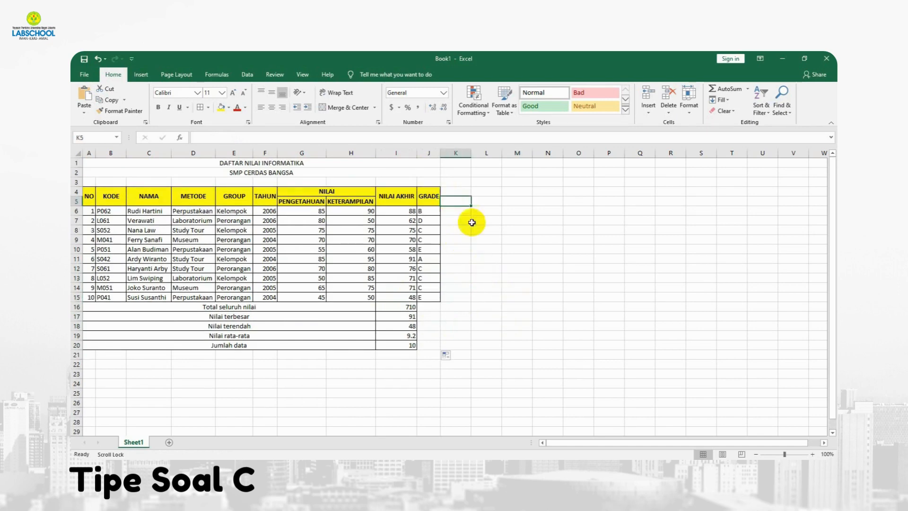
left_click(502, 194)
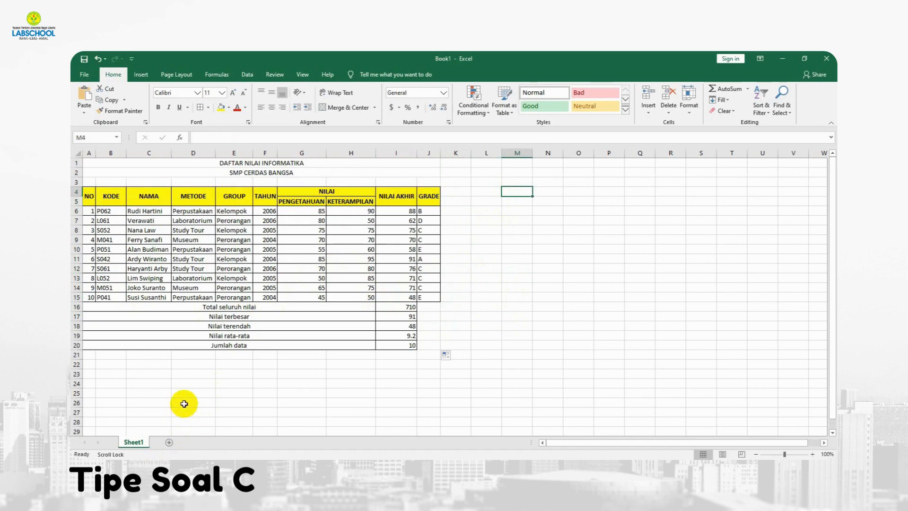
Step: Add a new Sheet3 and paste Sheet1's DAFTAR NILAI INFORMATIKA and SMP CERDAS BANGSA title rows into it
left_click(169, 444)
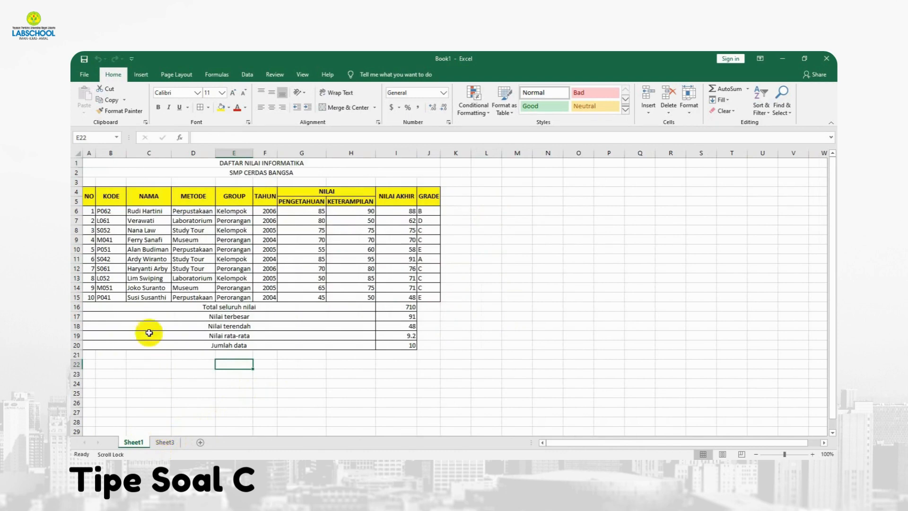
left_click_drag(76, 163, 74, 182)
right_click(76, 183)
left_click(94, 197)
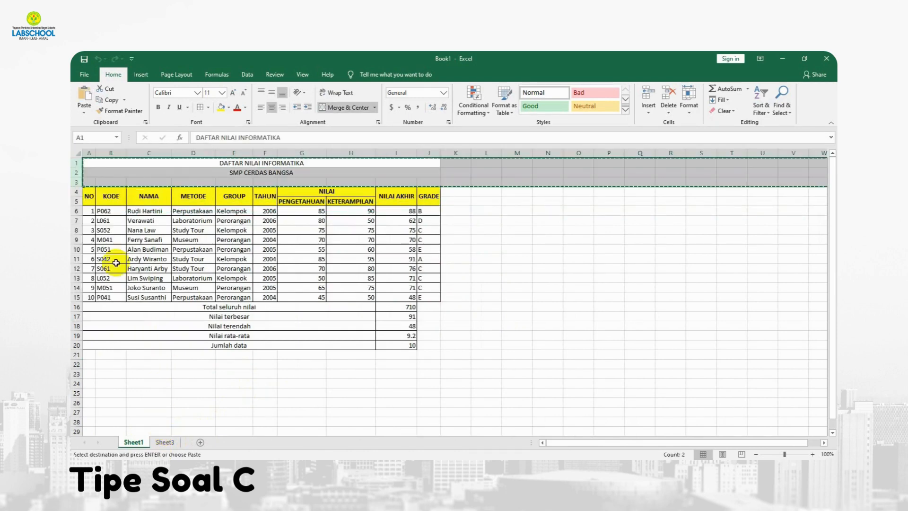
left_click(164, 442)
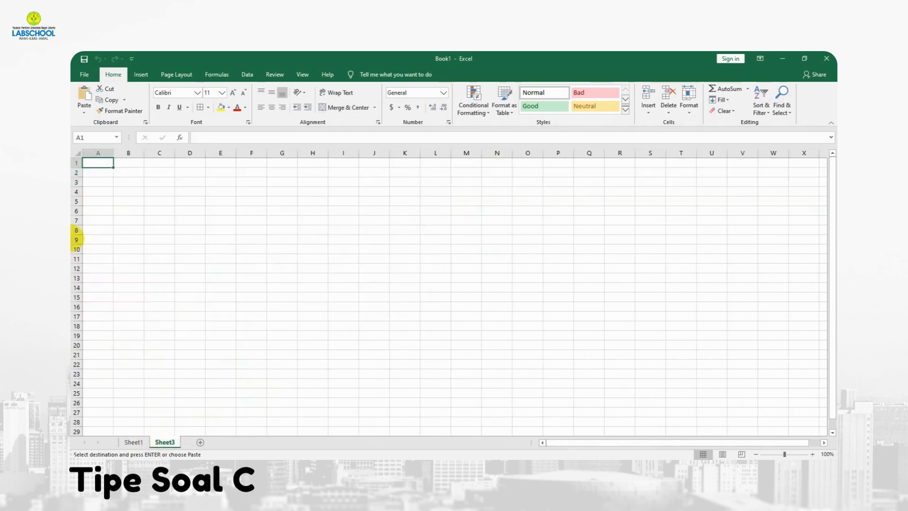
right_click(76, 163)
left_click(91, 203)
left_click(251, 229)
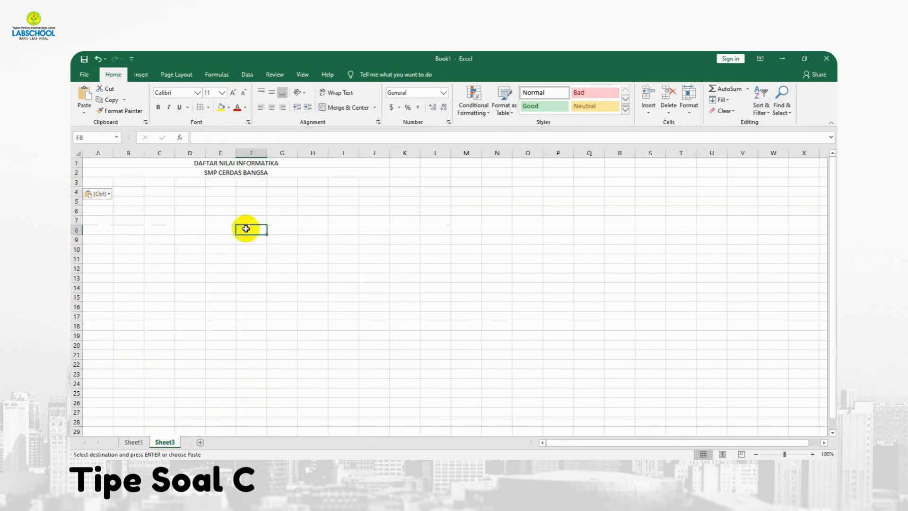
Step: Type the heading TABEL PENCARIAN DATA into cell A3 of Sheet3
left_click(94, 181)
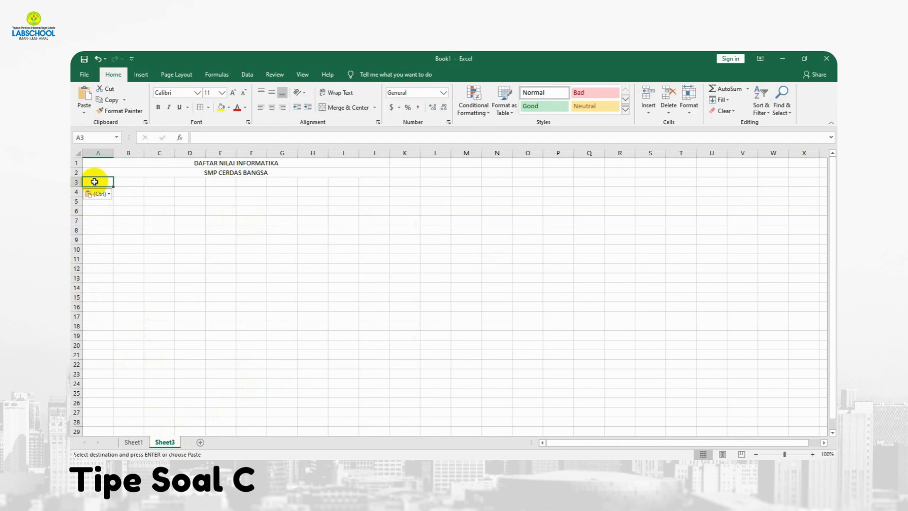
type("TABELPENCARI")
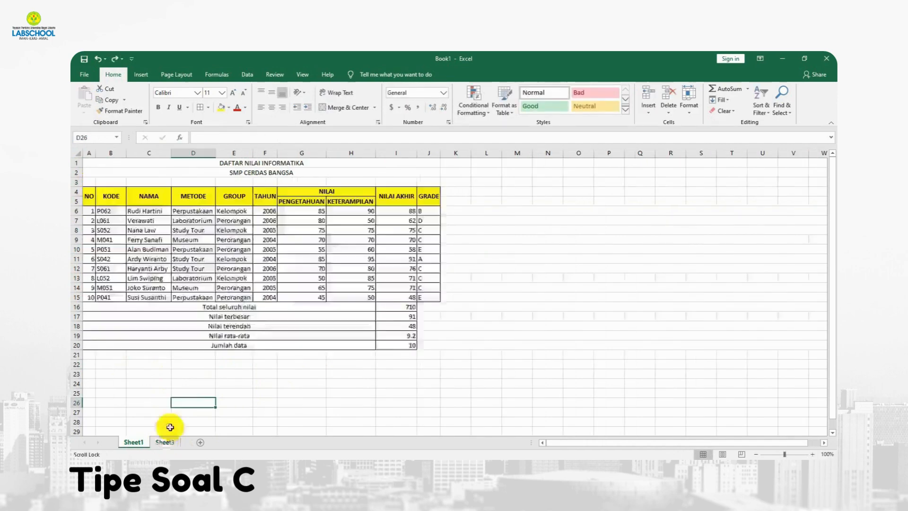
double_click(165, 442)
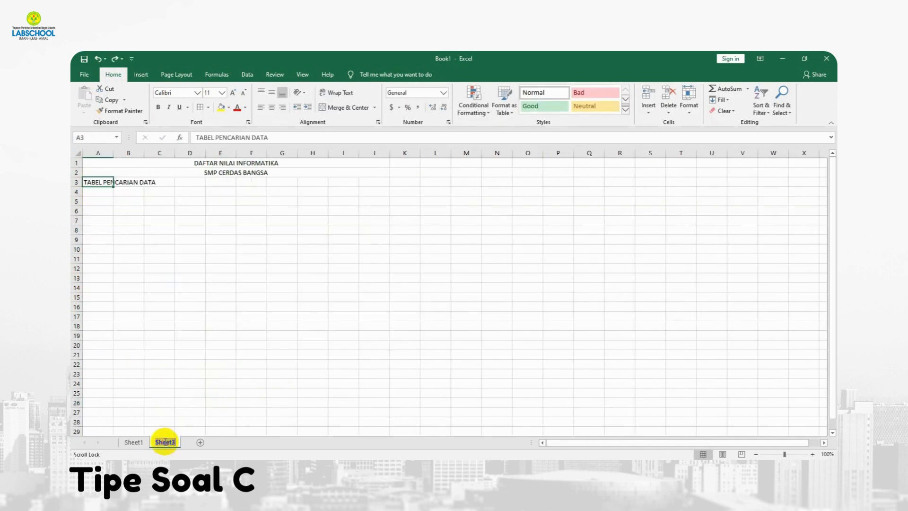
left_click(95, 194)
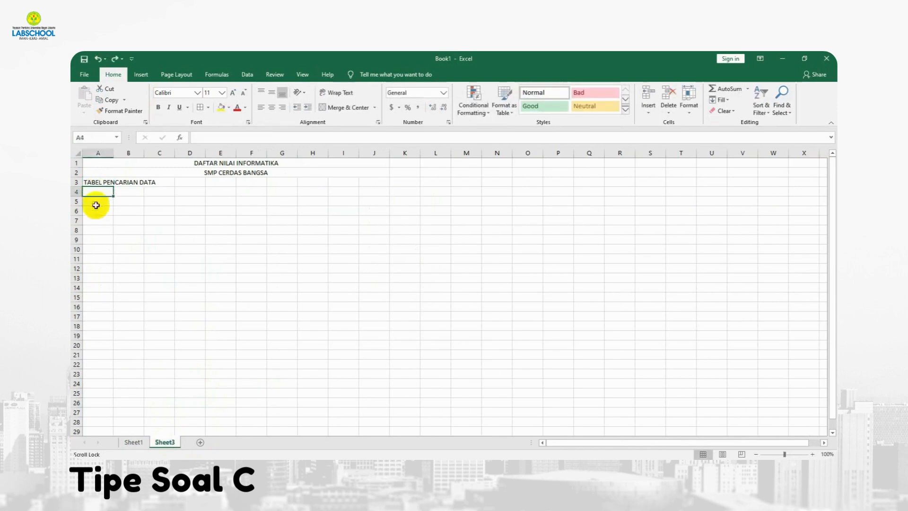
left_click(133, 442)
Step: Copy Sheet1's KODE-to-GRADE table headers and first record into Sheet3 starting at A4
left_click_drag(111, 196, 428, 213)
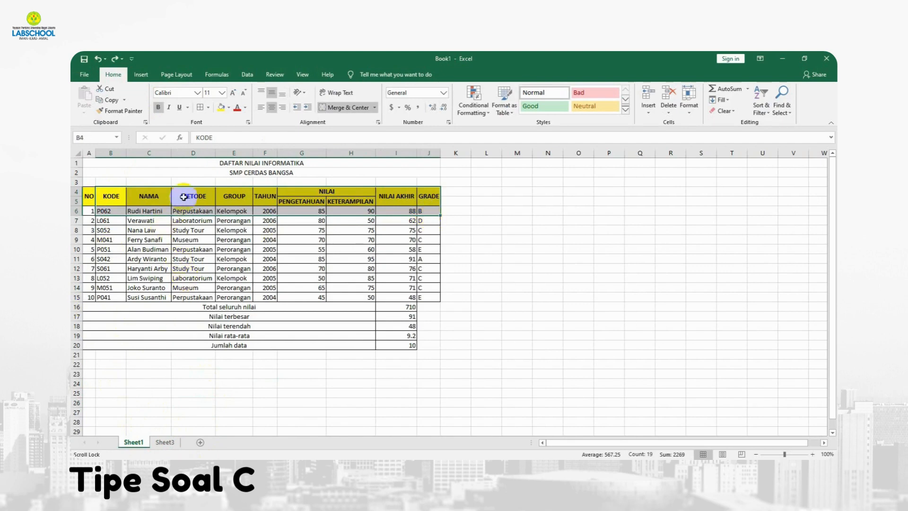
right_click(183, 196)
left_click(203, 217)
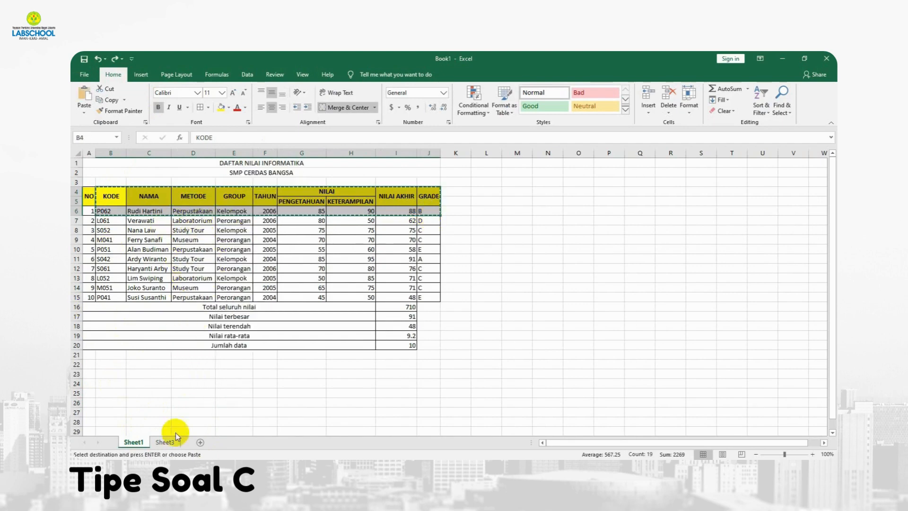
left_click(166, 442)
right_click(89, 192)
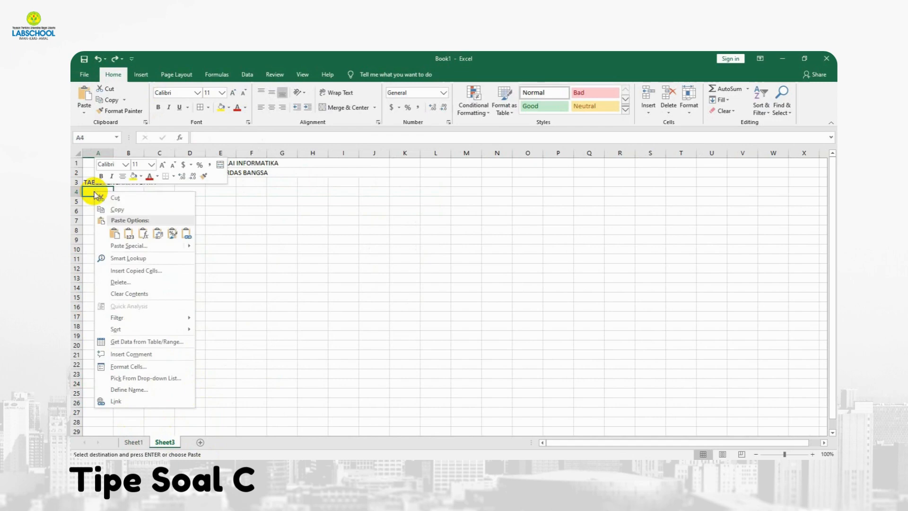
left_click(115, 232)
left_click(288, 316)
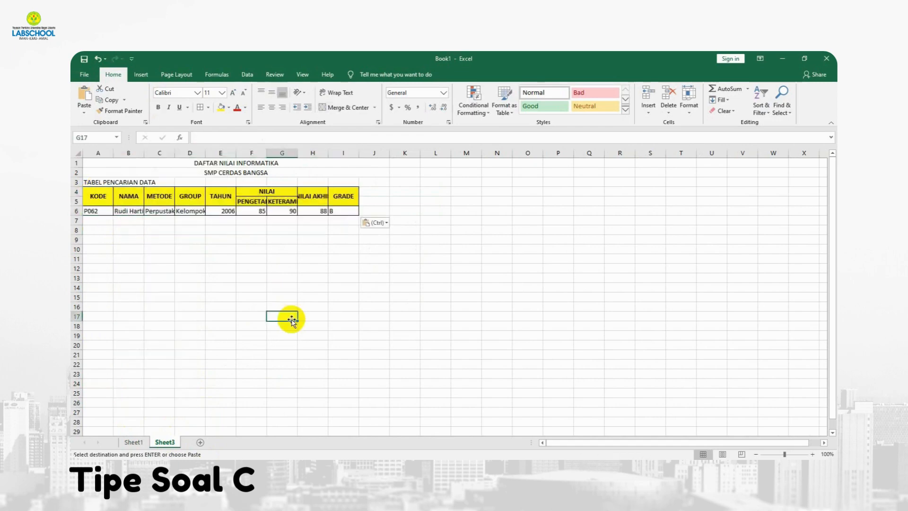
Step: Autofit columns B through H so names, PENGETAHUAN, KETERAMPILAN and NILAI AKHIR show fully
double_click(147, 152)
double_click(183, 153)
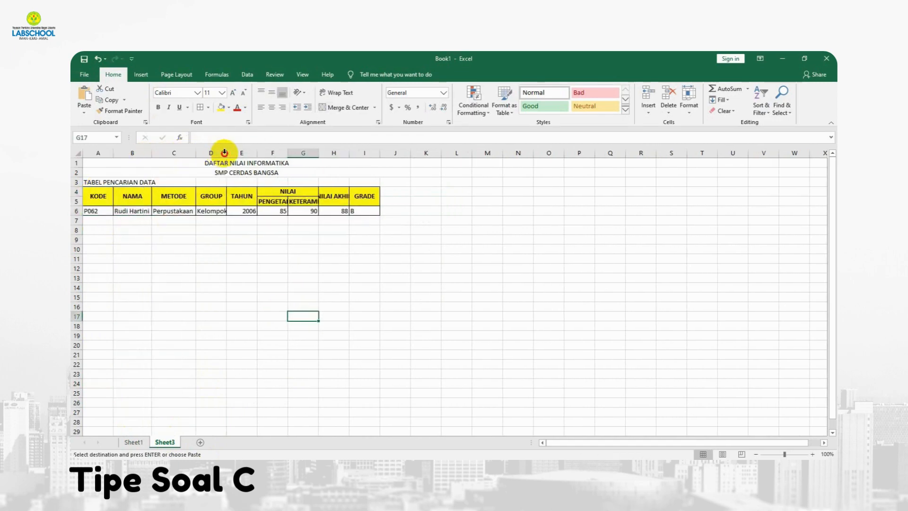
double_click(224, 153)
left_click(260, 161)
double_click(259, 152)
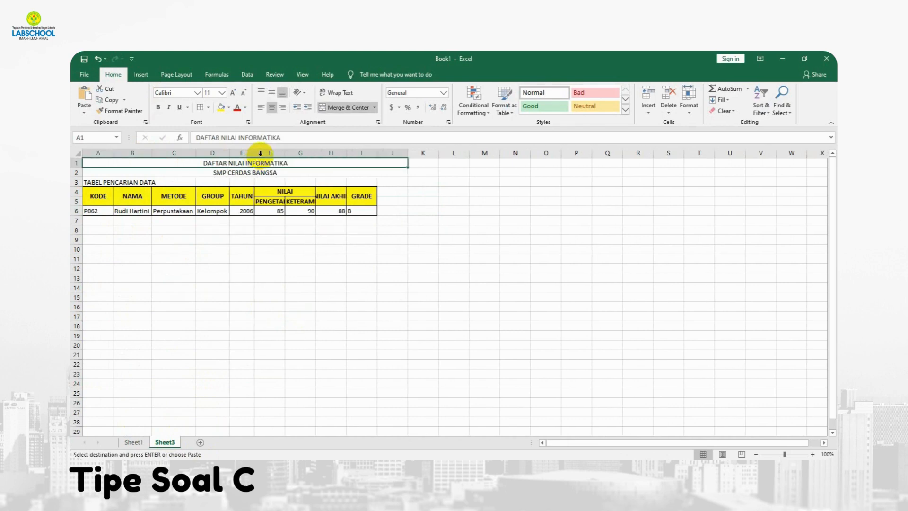
left_click(260, 153)
double_click(285, 153)
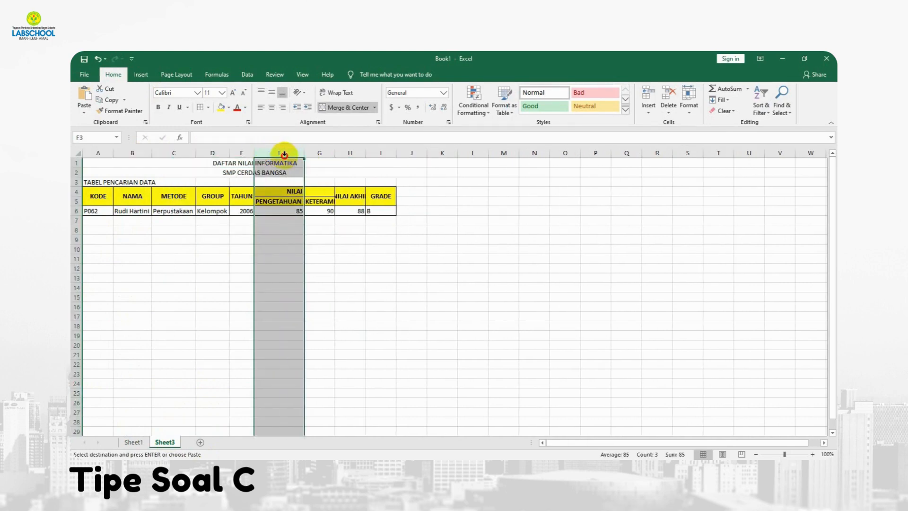
left_click(374, 286)
double_click(334, 152)
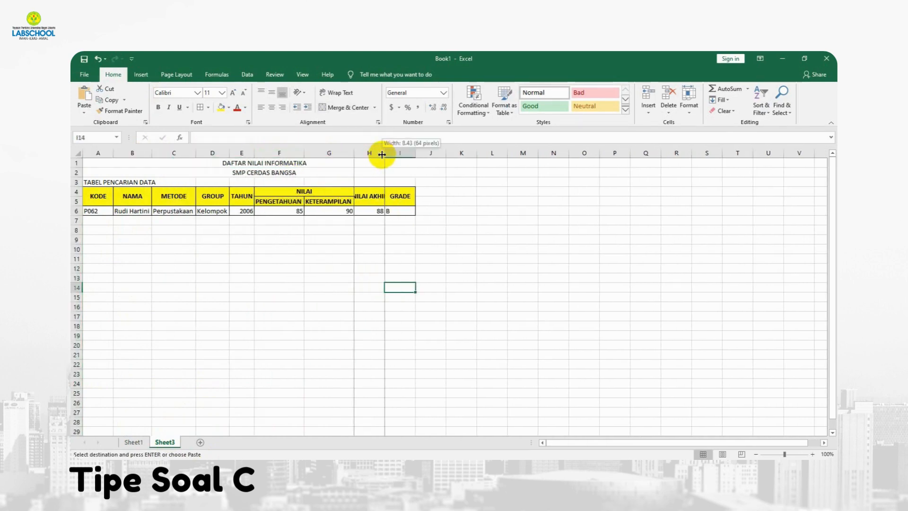
double_click(385, 152)
Step: Clear the sample values in B6:I6, keeping only the code P062
left_click_drag(119, 210, 409, 212)
key("Delete")
left_click(373, 277)
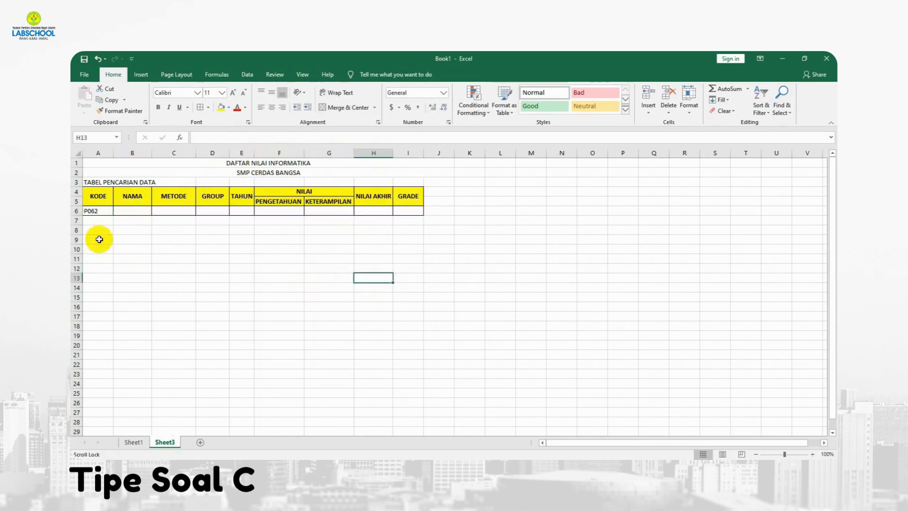
Step: Merge and centre TABEL PENCARIAN DATA across A3:I3, bold at 22 pt
left_click_drag(87, 180, 421, 180)
left_click(337, 111)
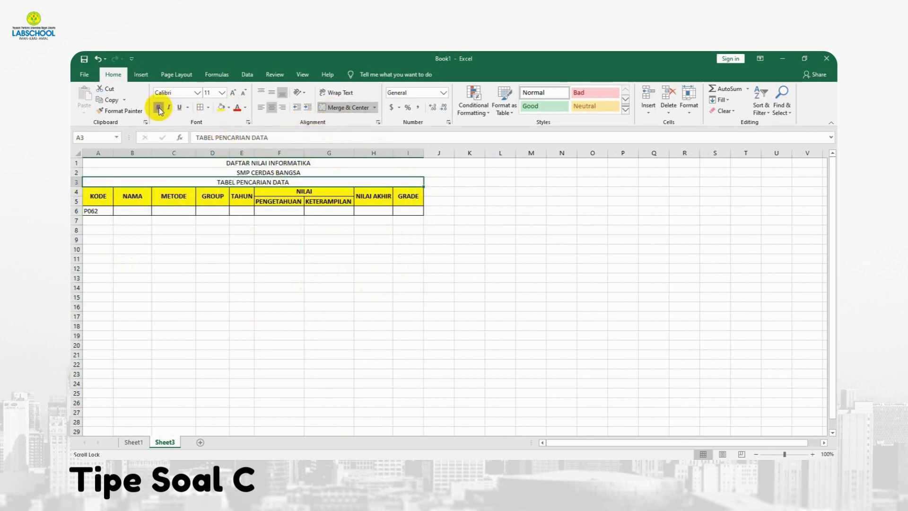
left_click(233, 92)
left_click(233, 93)
left_click(233, 92)
left_click(233, 93)
left_click(233, 92)
left_click(233, 92)
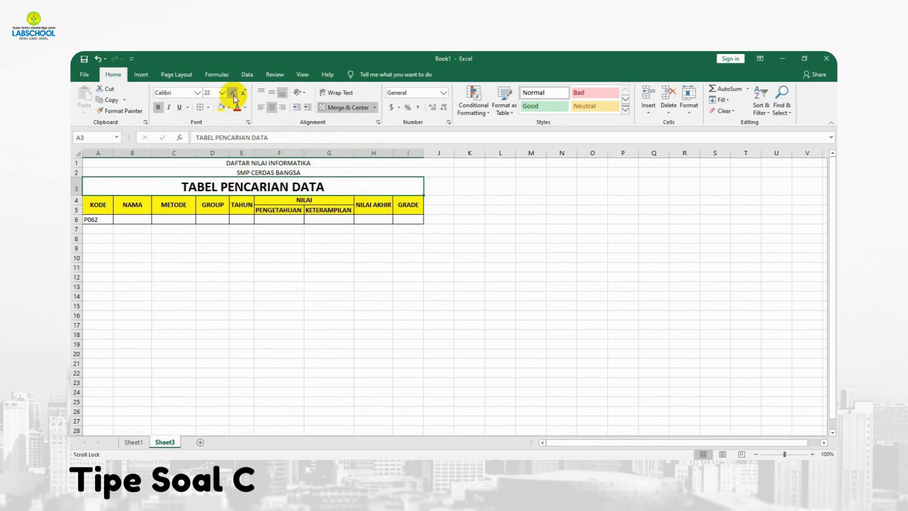
left_click(241, 305)
left_click_drag(225, 165, 225, 174)
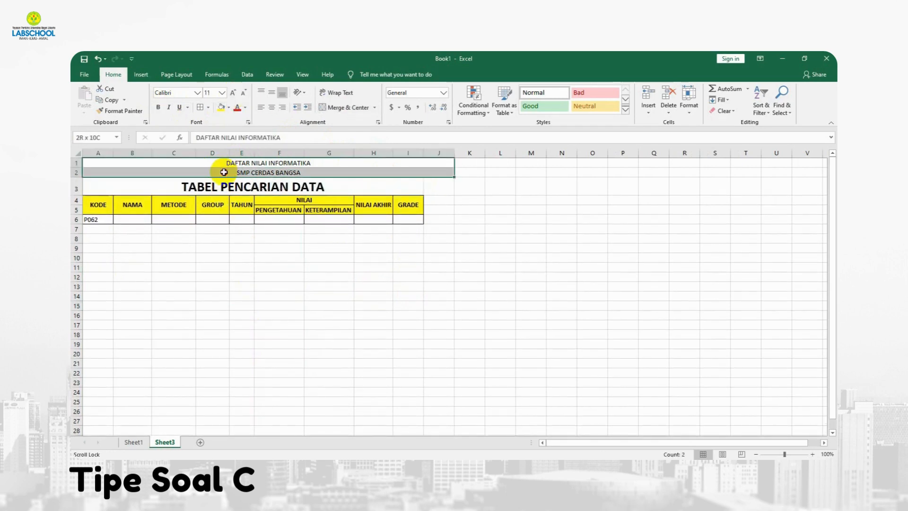
left_click(274, 313)
left_click(132, 219)
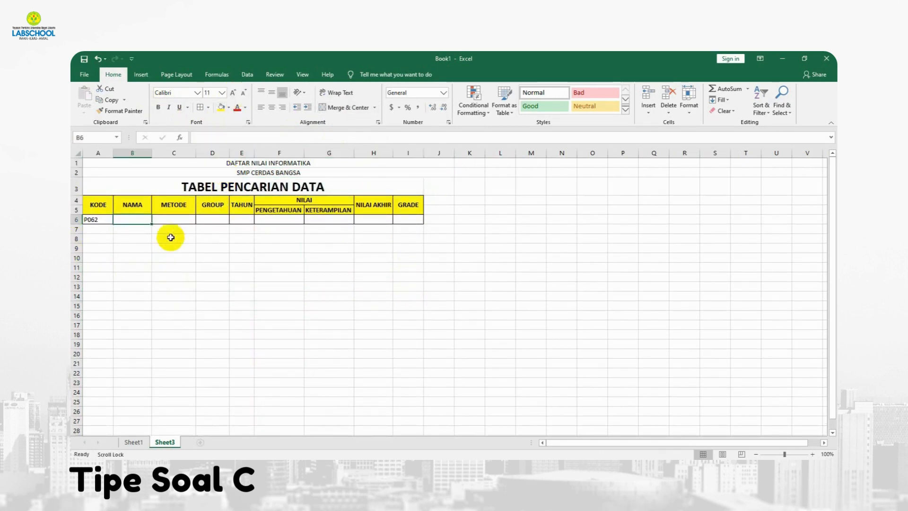
Step: Enter =VLOOKUP(A6,Sheet1!B4:J15,2,0) in B6 so NAMA returns the student's name for P062
left_click(219, 140)
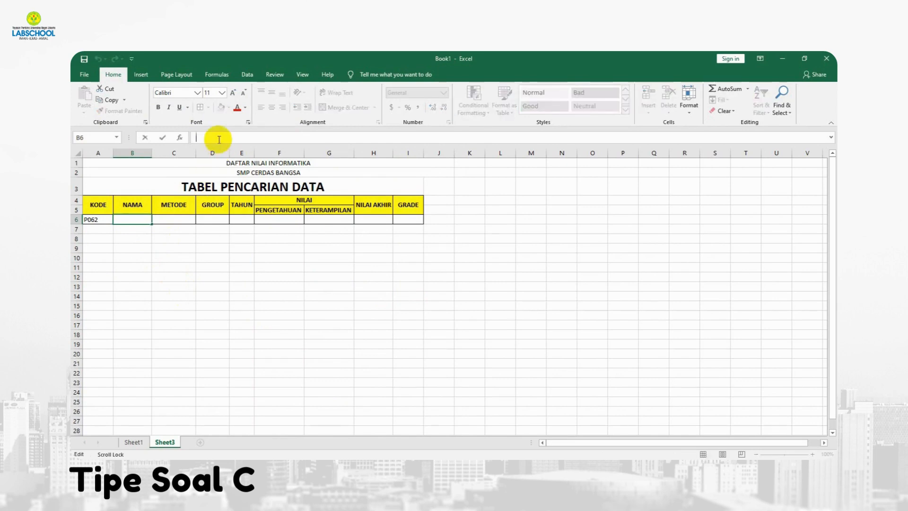
type("=VL")
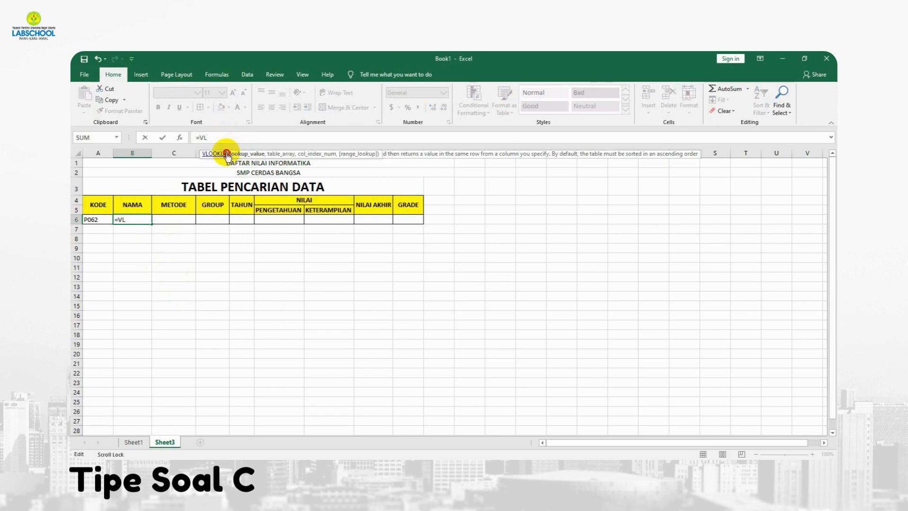
double_click(224, 154)
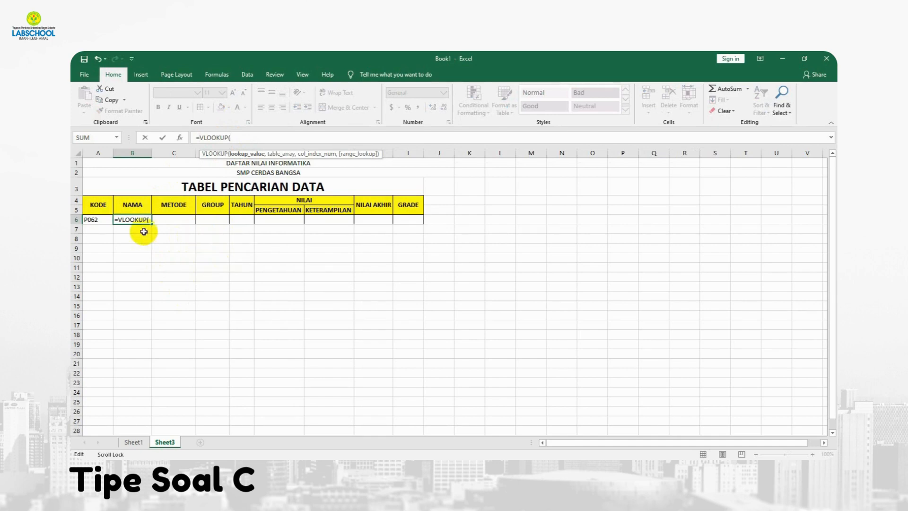
left_click(91, 220)
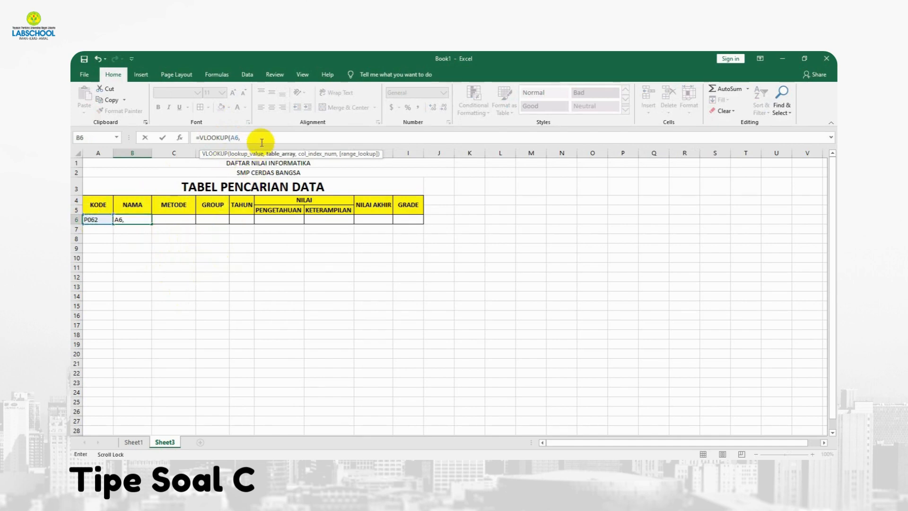
left_click(133, 441)
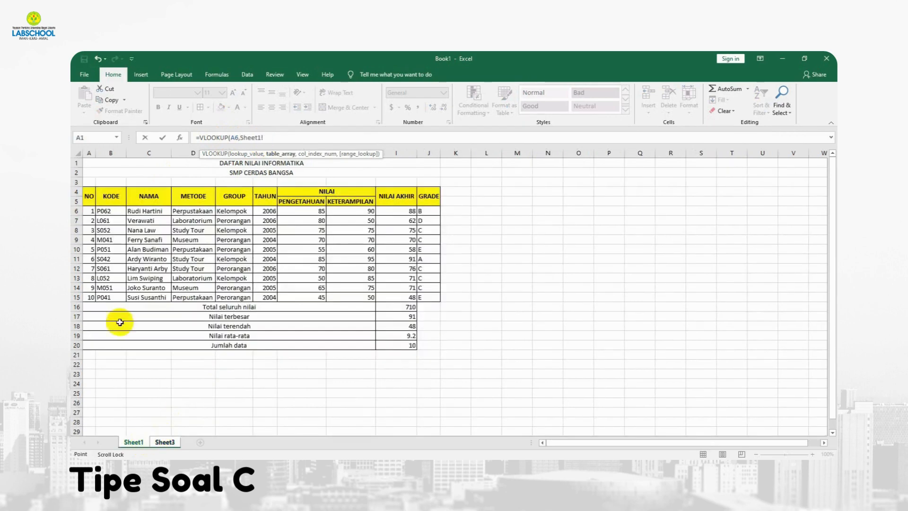
left_click_drag(122, 200, 421, 296)
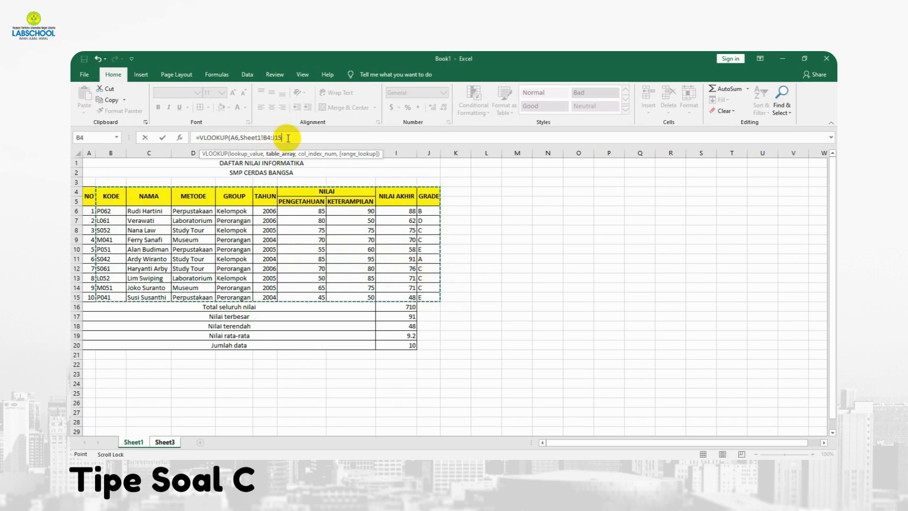
type(",")
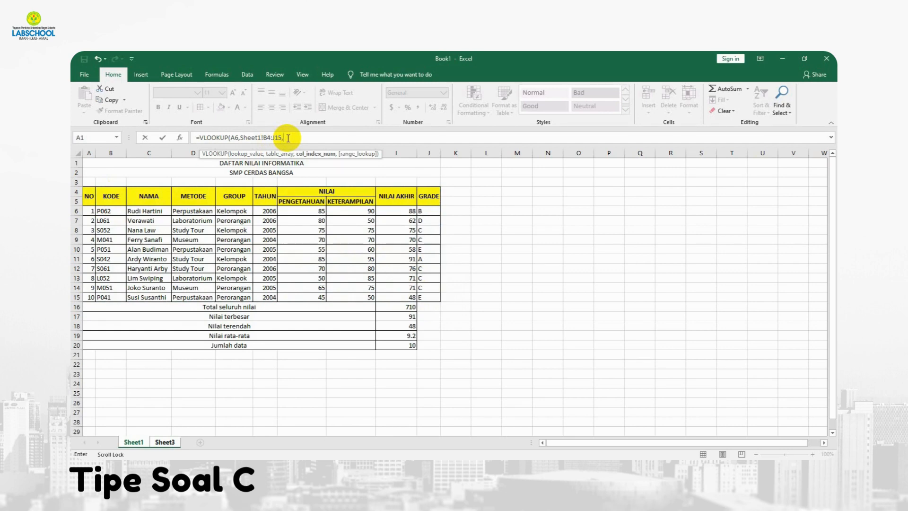
type("2")
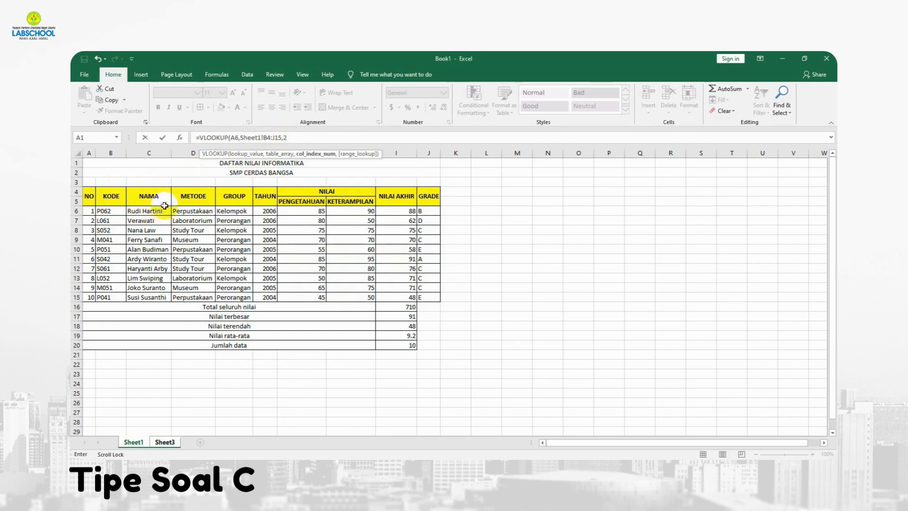
type(",0")
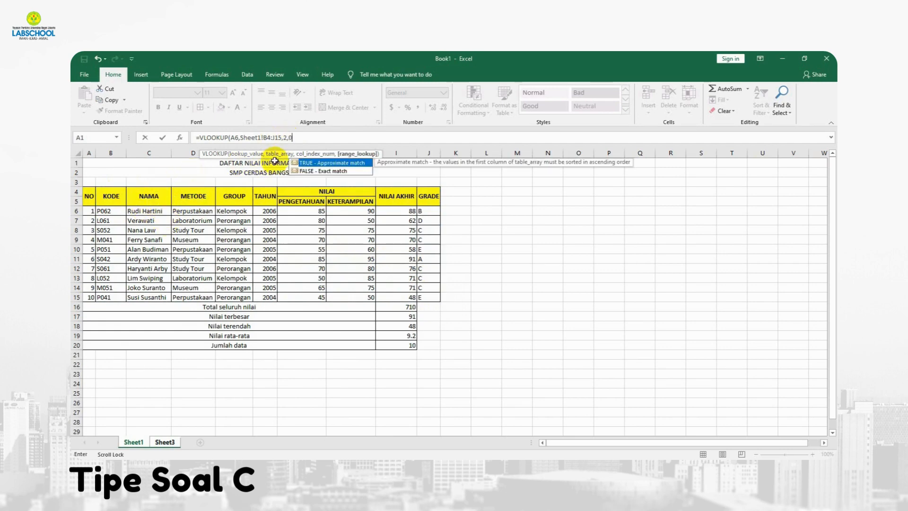
key("Return")
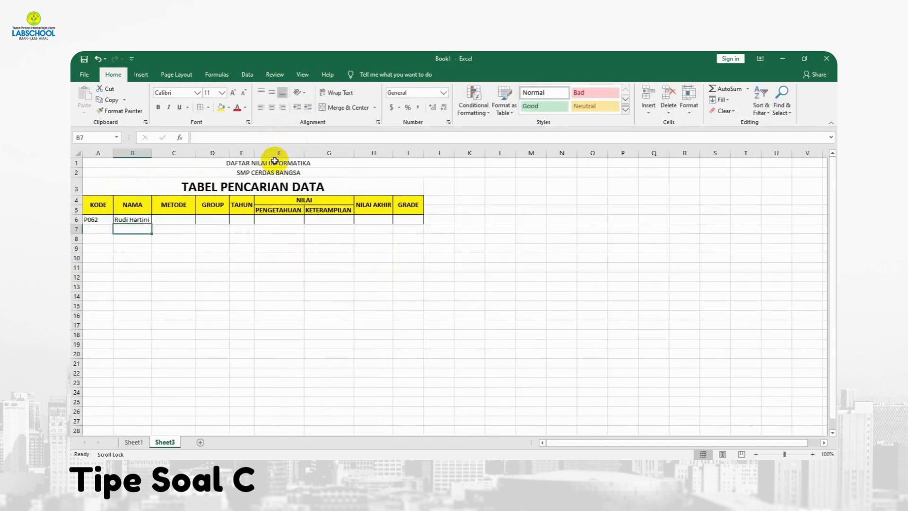
Step: Copy B6's VLOOKUP formula into C6 with column 3, so METODE shows Perpustakaan
left_click(139, 220)
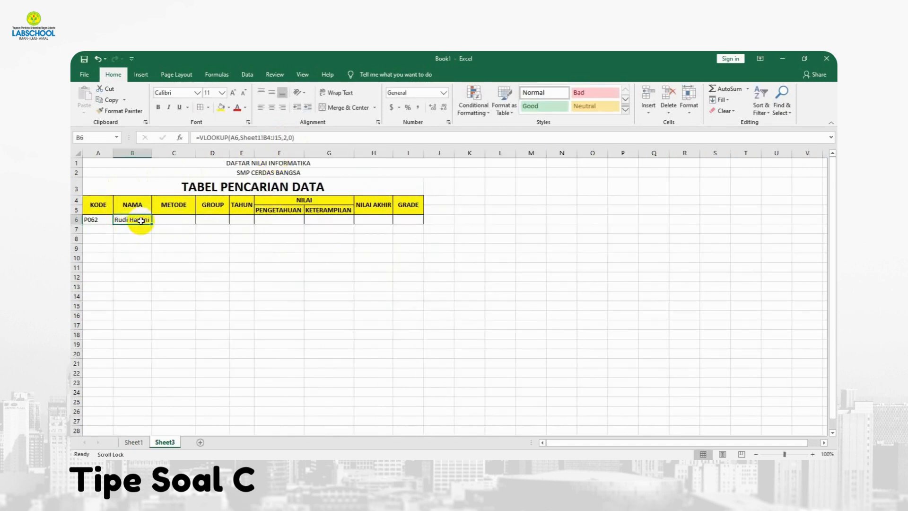
left_click_drag(302, 140, 137, 135)
key("ctrl+c")
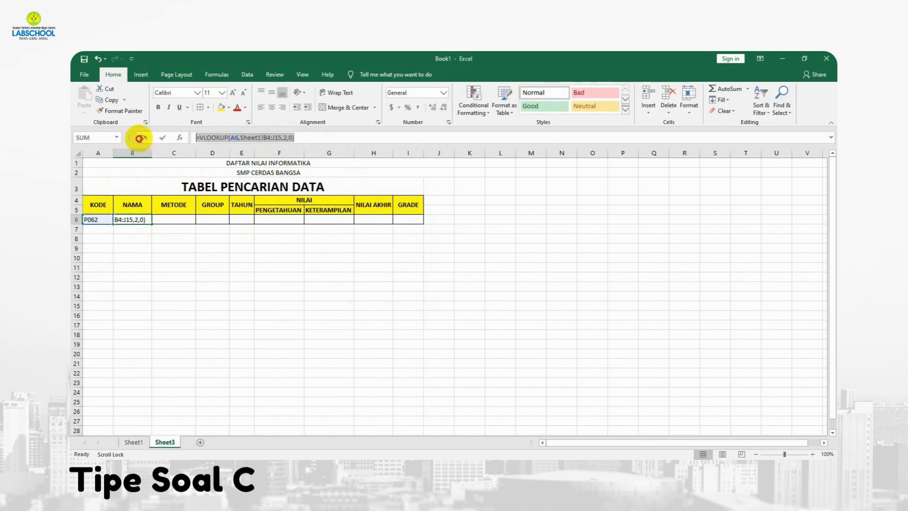
key("Return")
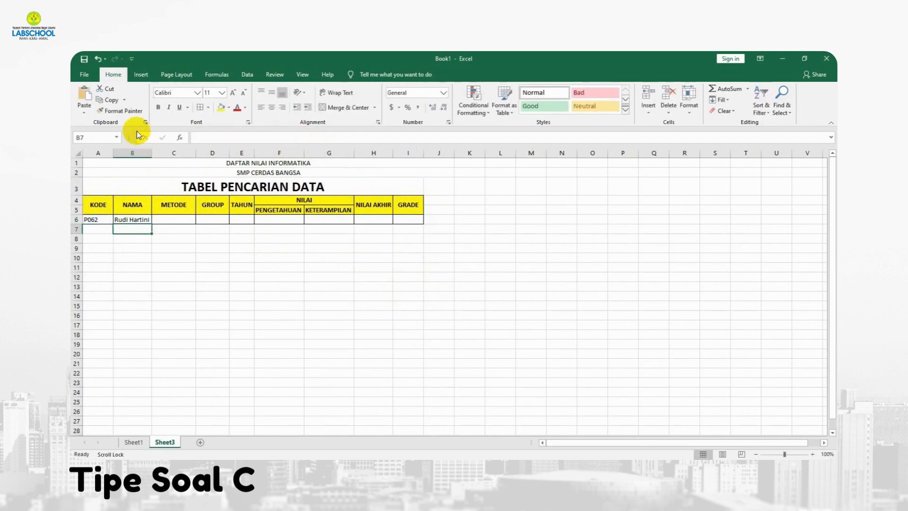
left_click(167, 220)
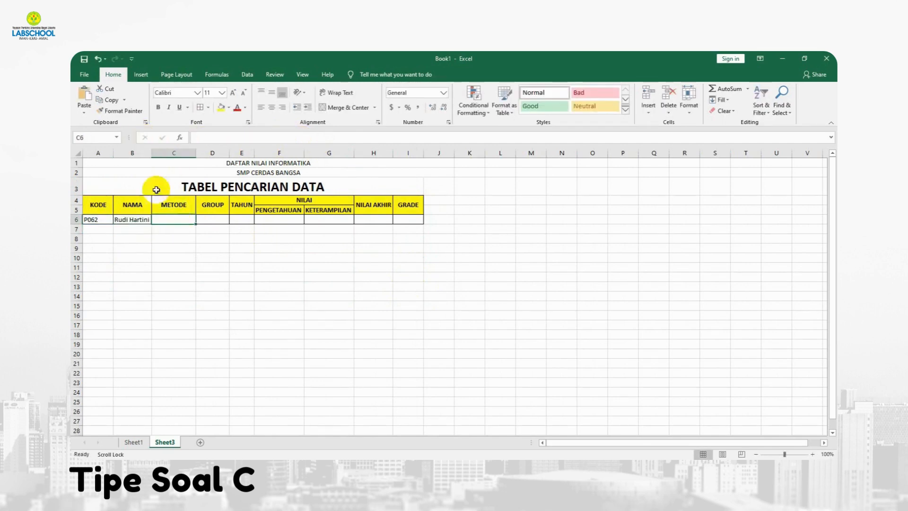
left_click(230, 137)
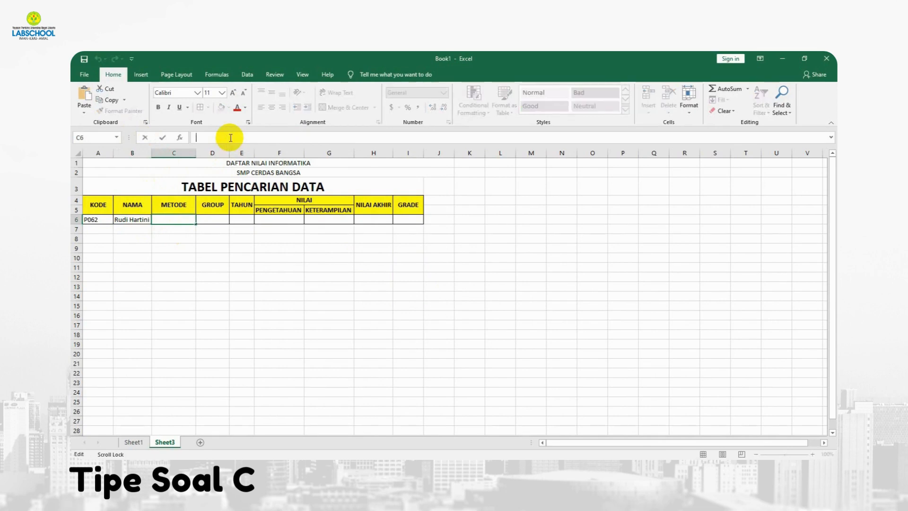
key("ctrl+v")
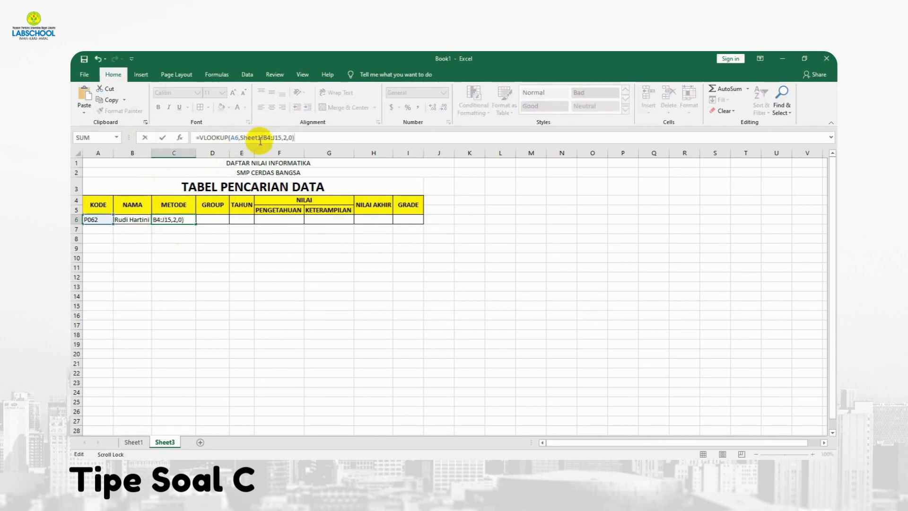
left_click(289, 137)
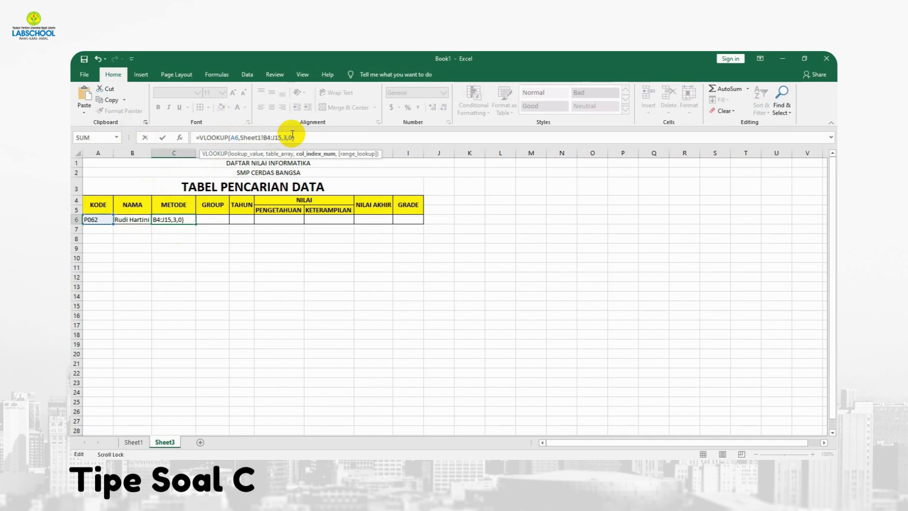
key("Return")
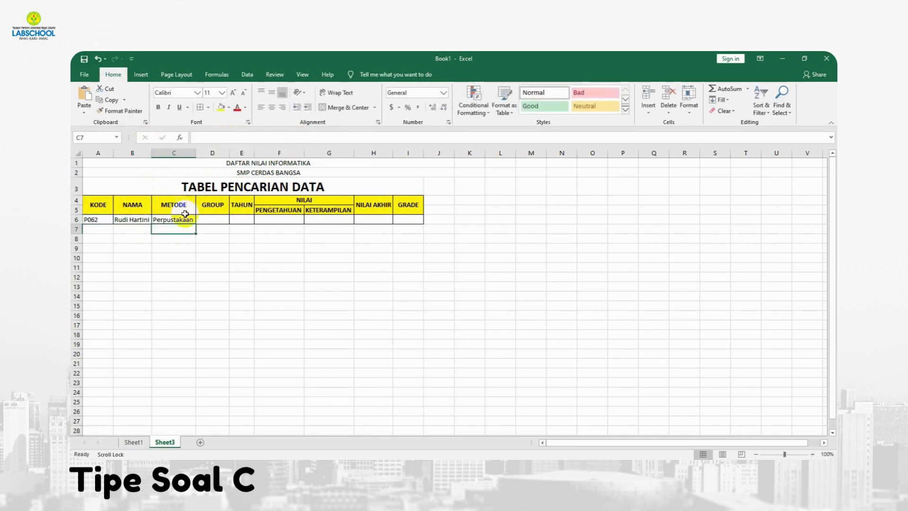
Step: Add VLOOKUPs in D6 and E6 with columns 4 and 5, showing Kelompok and 2006
left_click(204, 218)
left_click(273, 138)
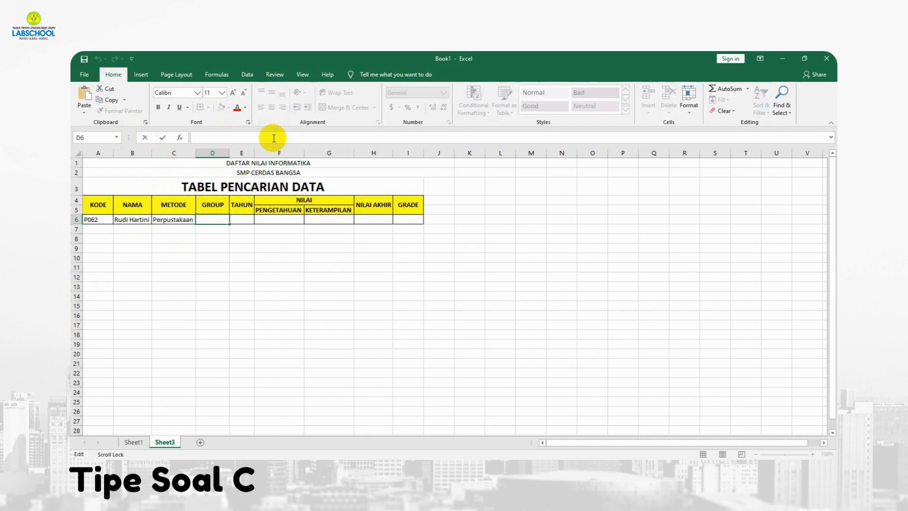
key("ctrl+v")
left_click(288, 137)
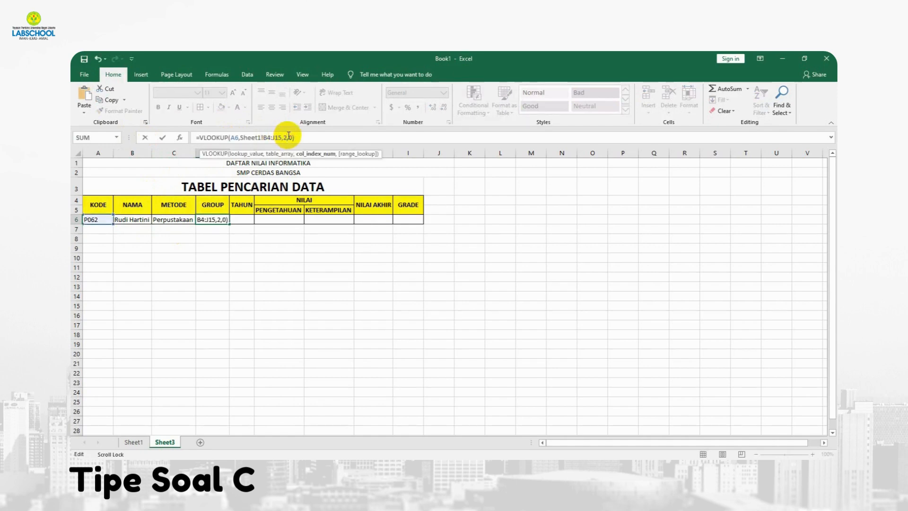
type("4")
key("Return")
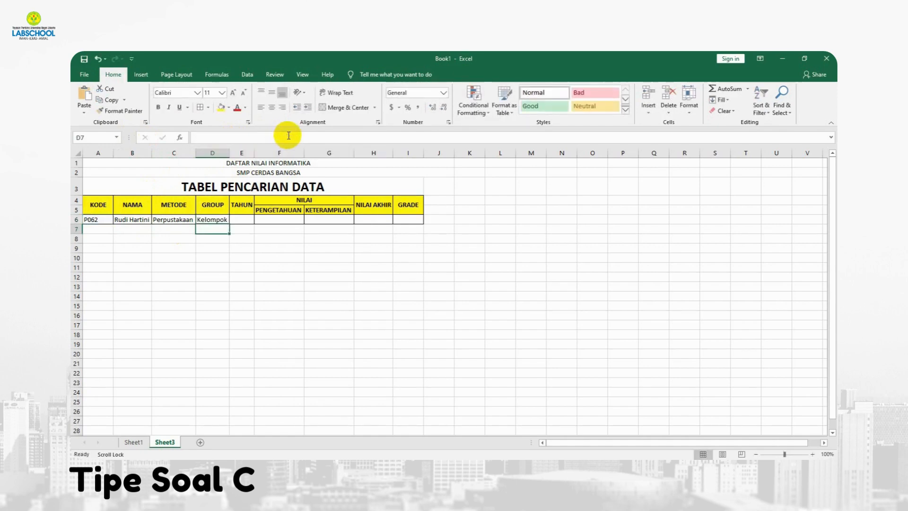
left_click(243, 220)
left_click(260, 134)
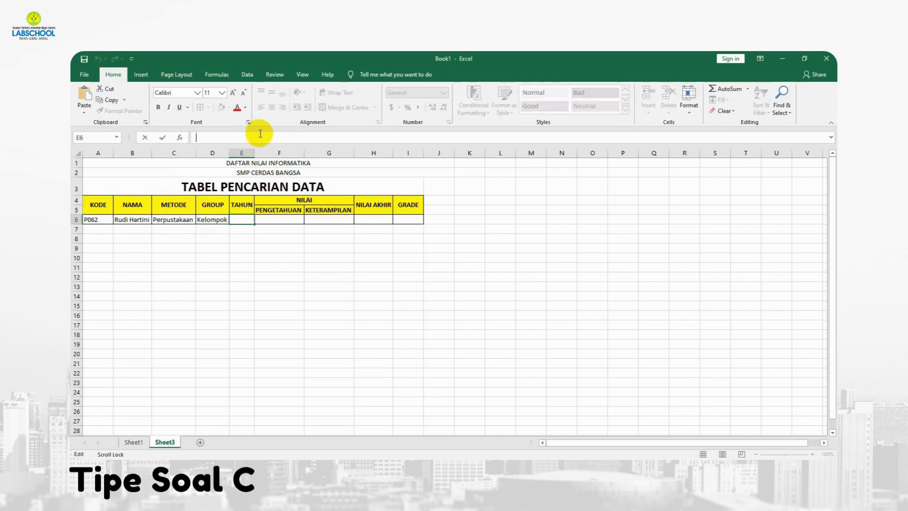
key("ctrl+v")
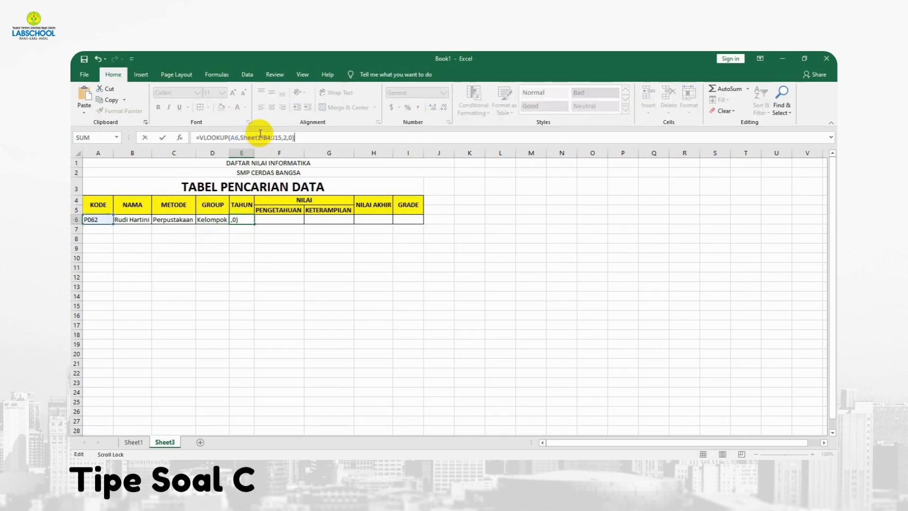
left_click(287, 138)
key("Return")
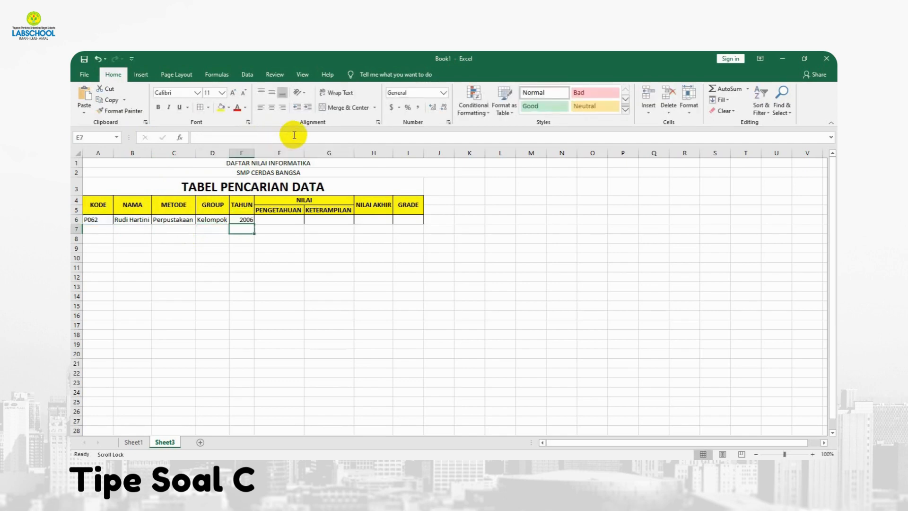
Step: Add VLOOKUPs in F6 and G6 returning PENGETAHUAN 85 and KETERAMPILAN 90
left_click(275, 218)
left_click(259, 137)
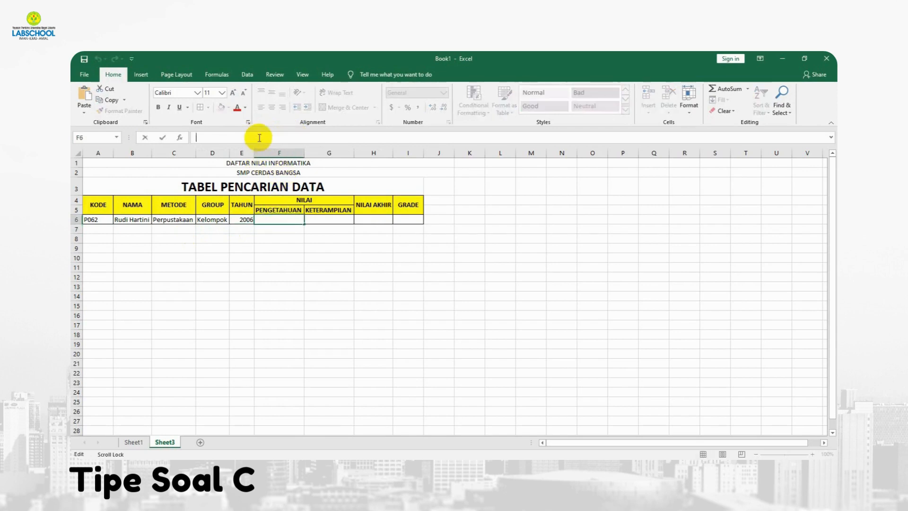
key("ctrl+v")
left_click(286, 138)
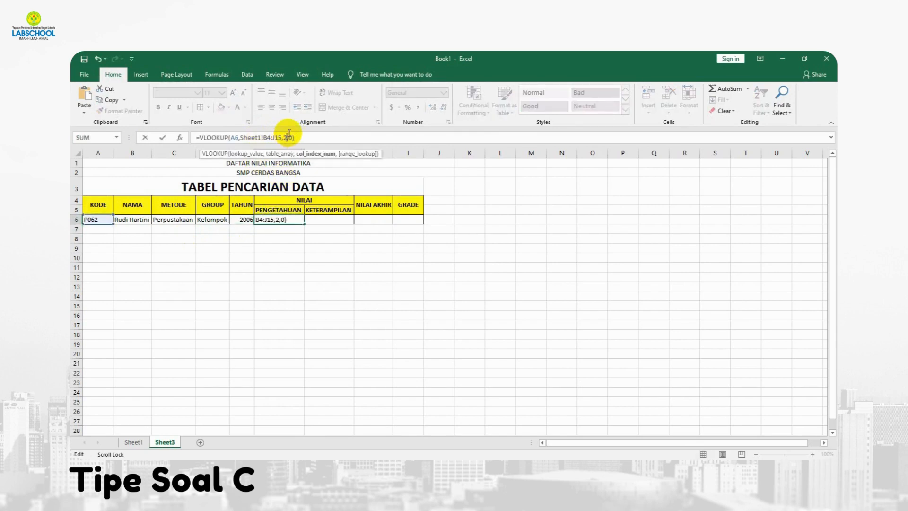
type("6")
key("Return")
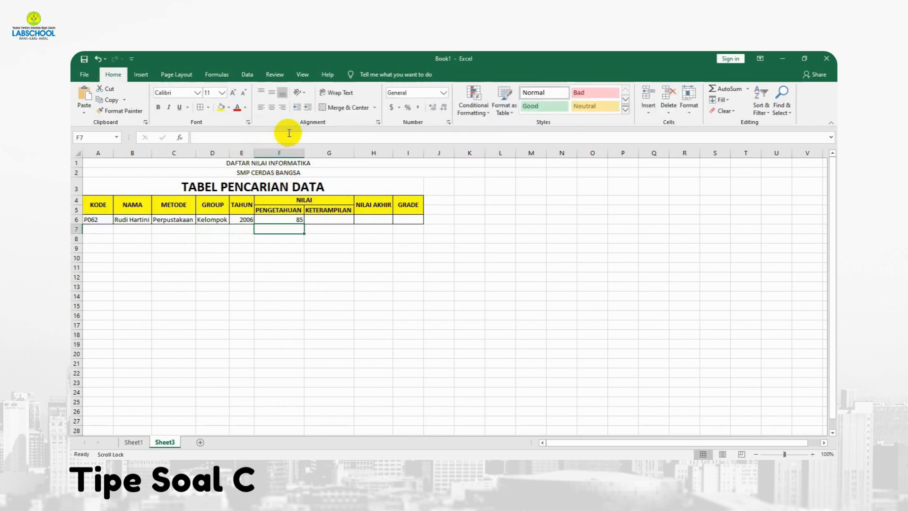
left_click(328, 219)
left_click(252, 140)
key("ctrl+v")
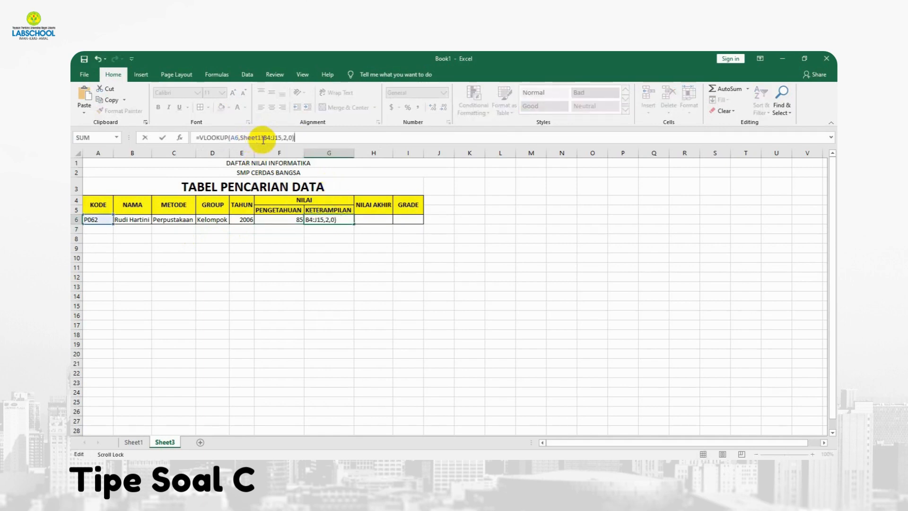
double_click(286, 138)
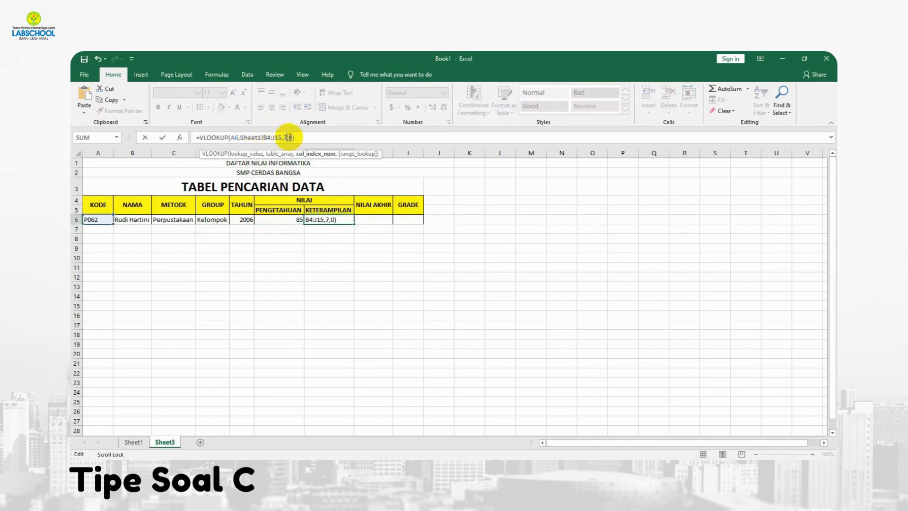
key("Return")
Step: Add VLOOKUPs in H6 and I6 returning NILAI AKHIR 88 and GRADE B
left_click(365, 219)
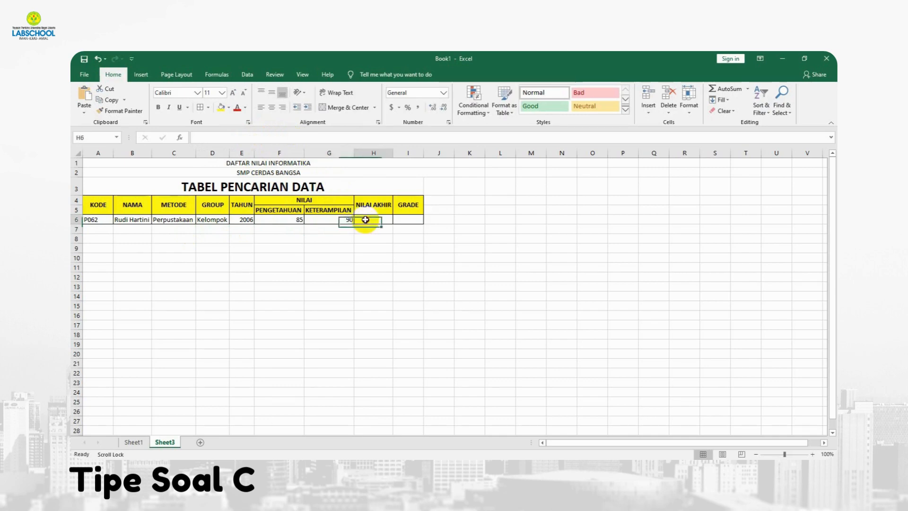
left_click(314, 141)
key("ctrl+v")
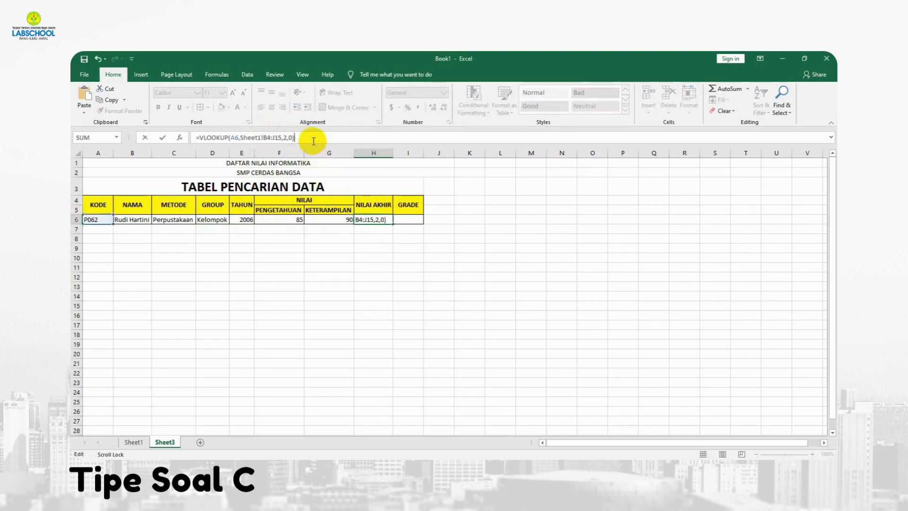
left_click(286, 137)
key("Return")
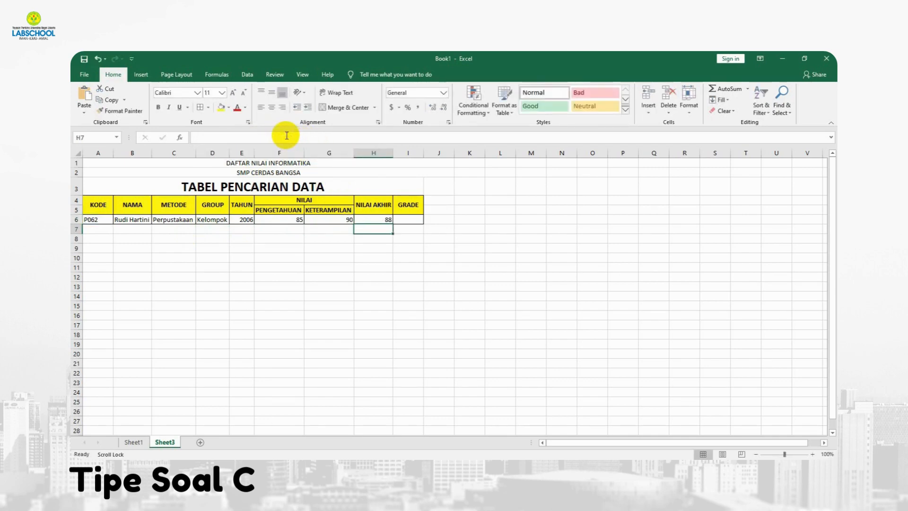
left_click(410, 219)
left_click(328, 137)
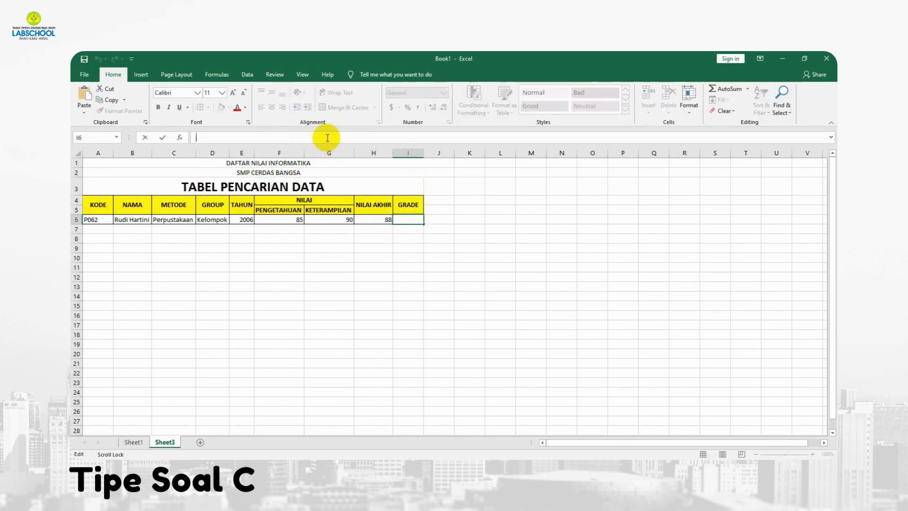
key("ctrl+v")
left_click(287, 137)
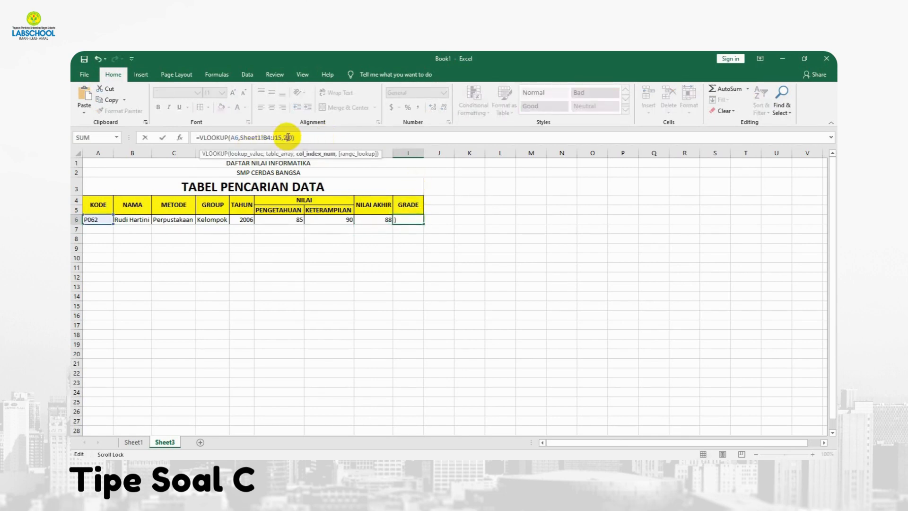
key("Return")
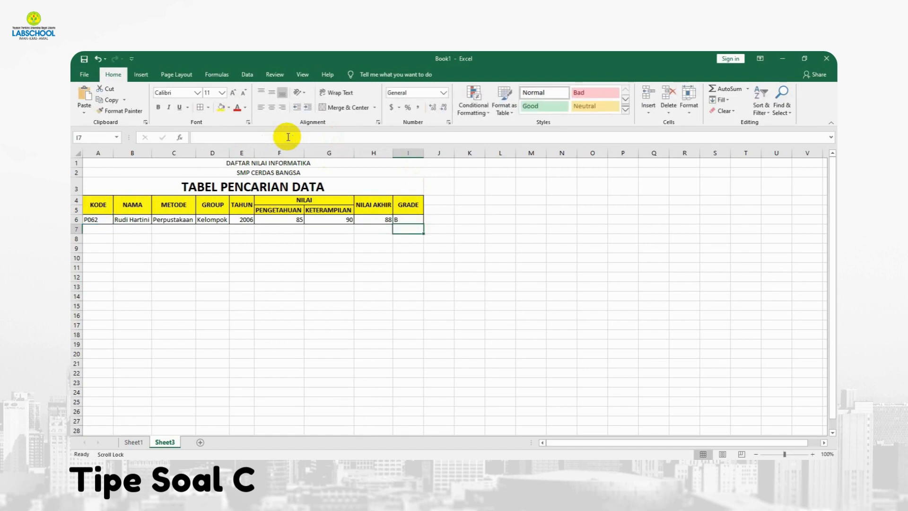
left_click(241, 277)
Step: Copy code S042 from Sheet1 and paste it into A6 as the lookup KODE
left_click(120, 219)
left_click(405, 239)
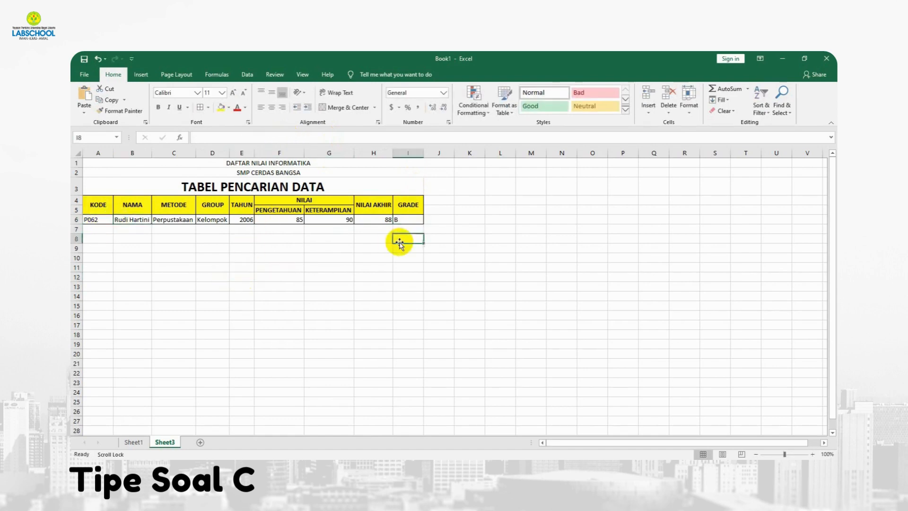
left_click(104, 219)
left_click(162, 278)
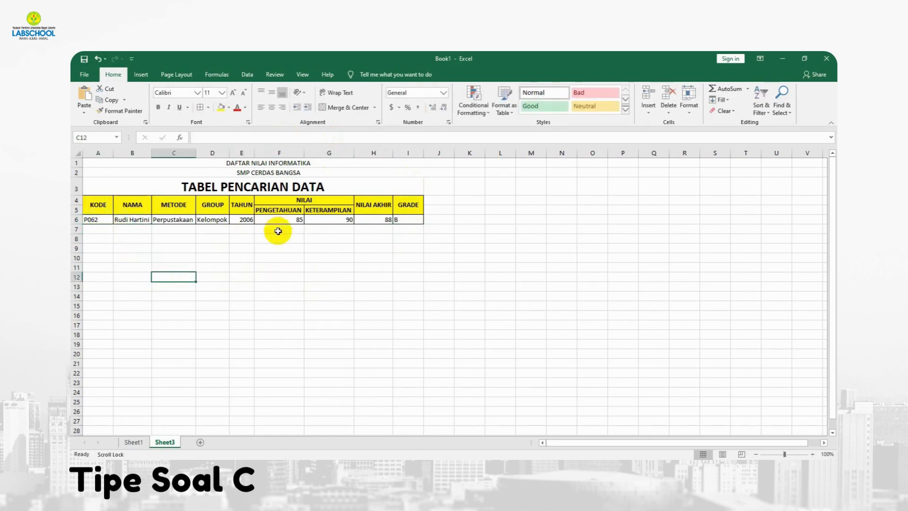
left_click(134, 441)
left_click(111, 249)
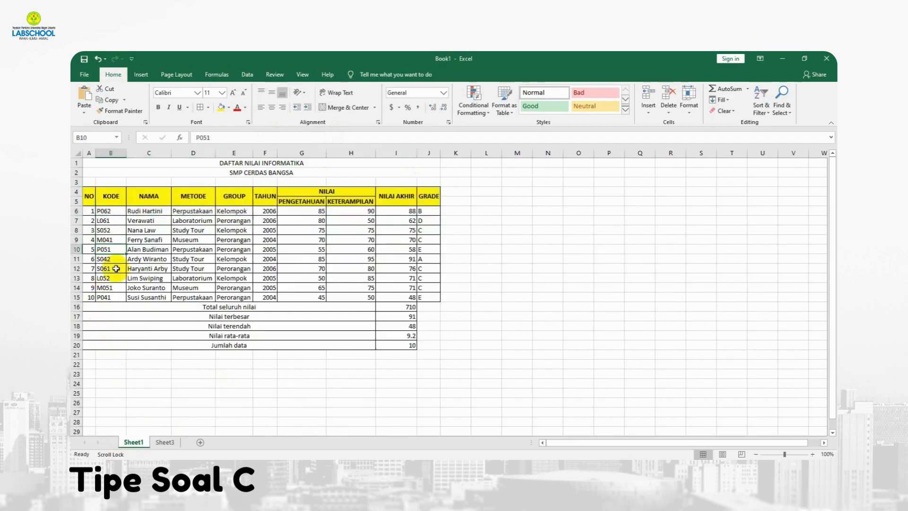
right_click(114, 259)
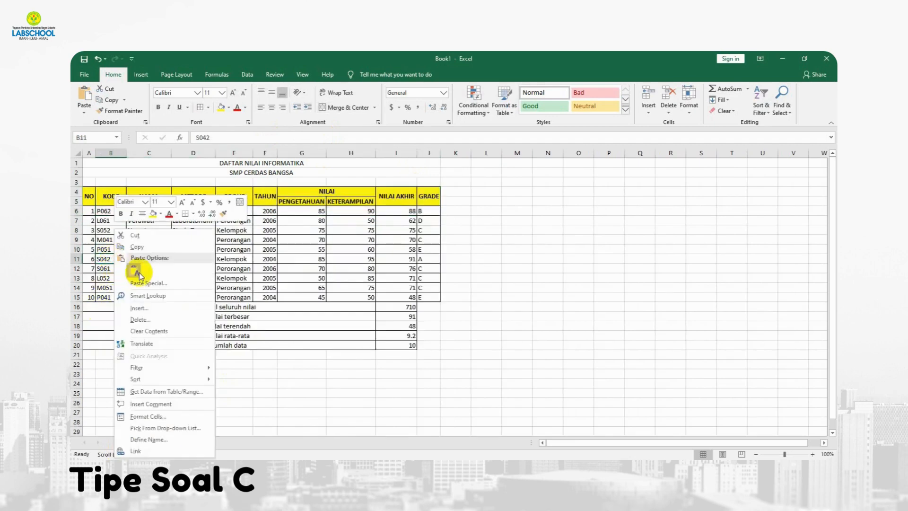
left_click(134, 246)
left_click(165, 441)
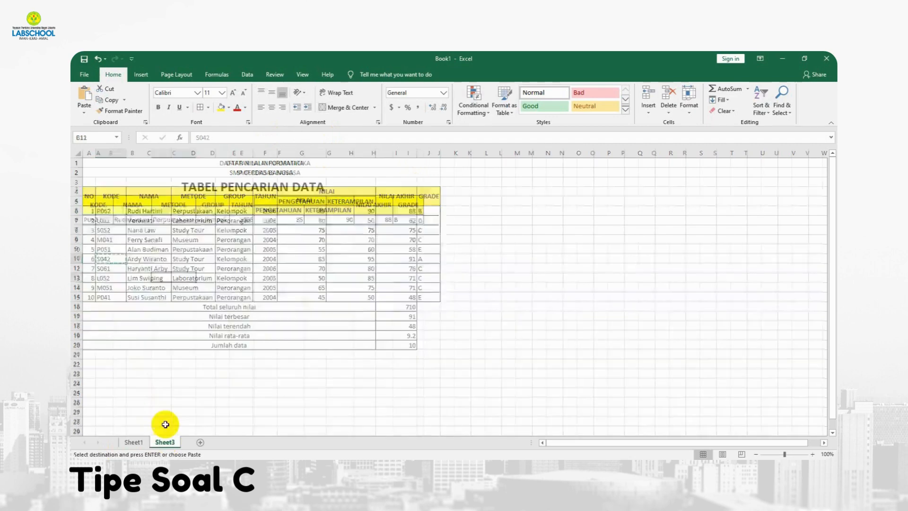
right_click(98, 220)
left_click(292, 285)
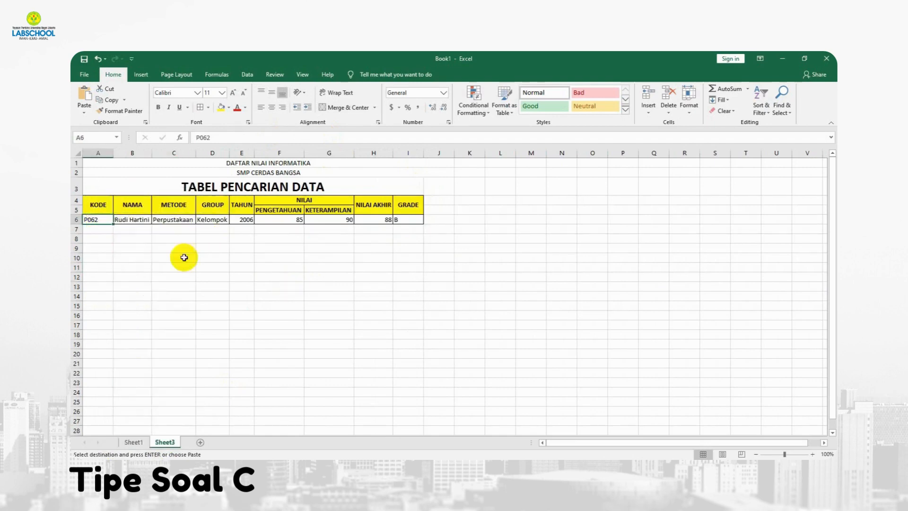
right_click(89, 216)
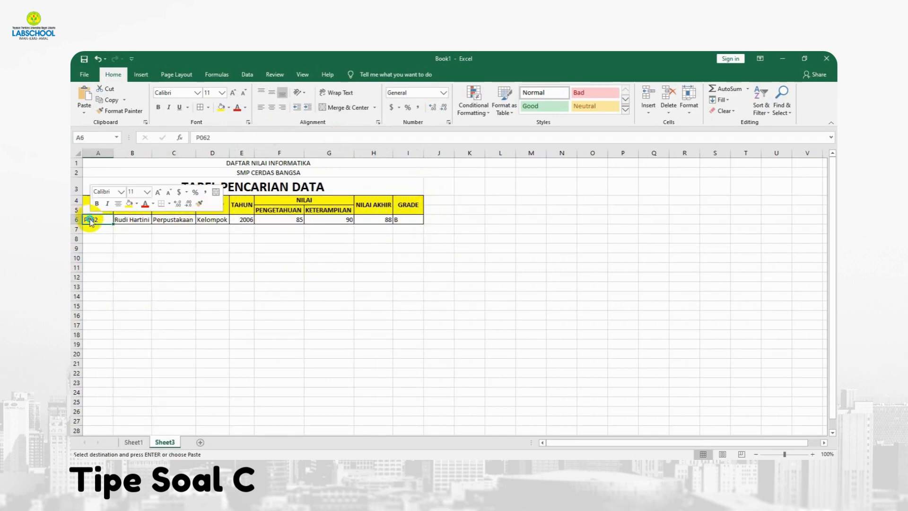
left_click(108, 260)
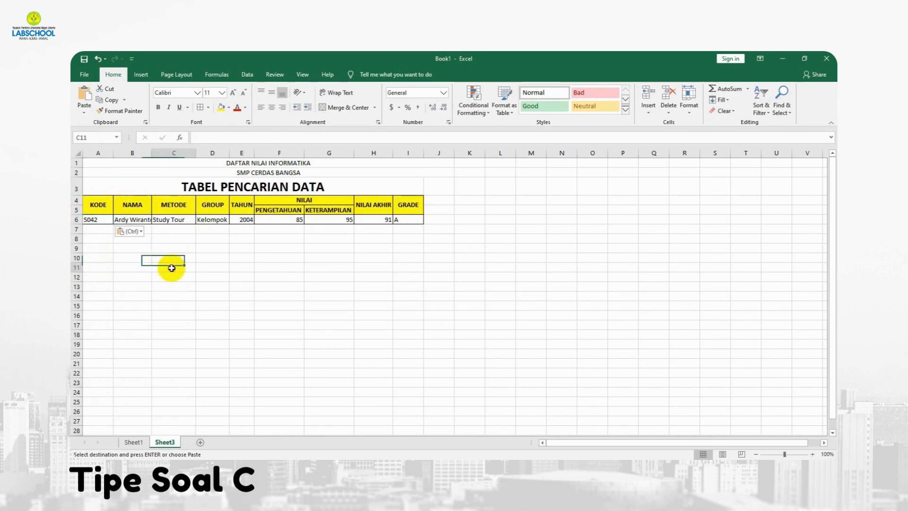
Step: Check the refreshed lookup results and widen the NAMA column to show the full name
left_click(133, 218)
left_click(214, 228)
left_click(334, 230)
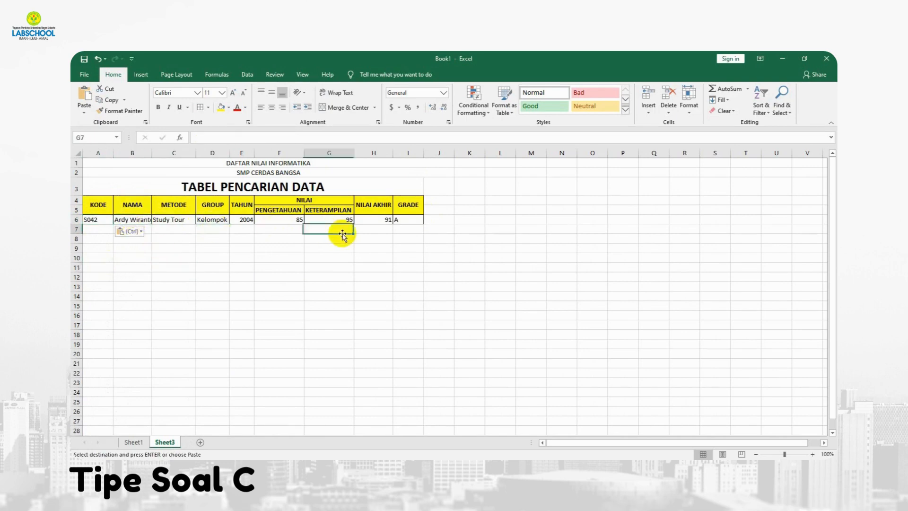
left_click(372, 257)
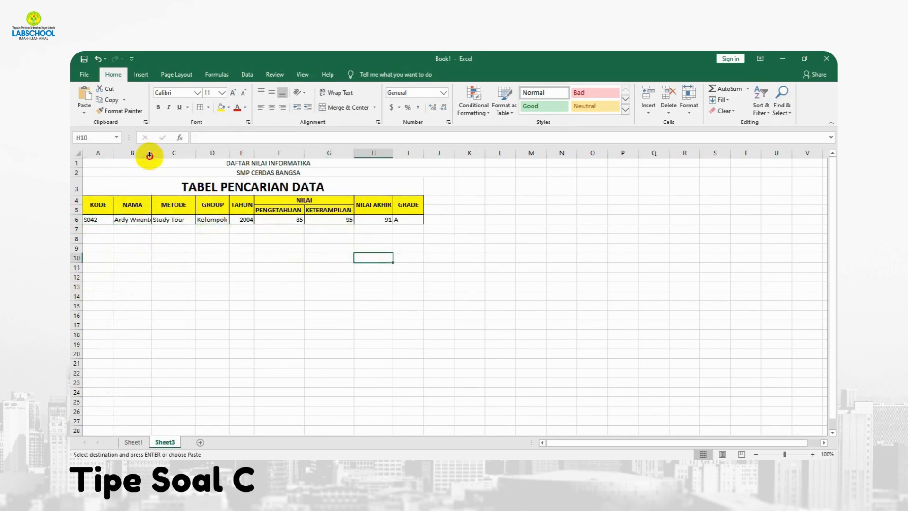
left_click_drag(150, 155, 153, 156)
left_click(226, 285)
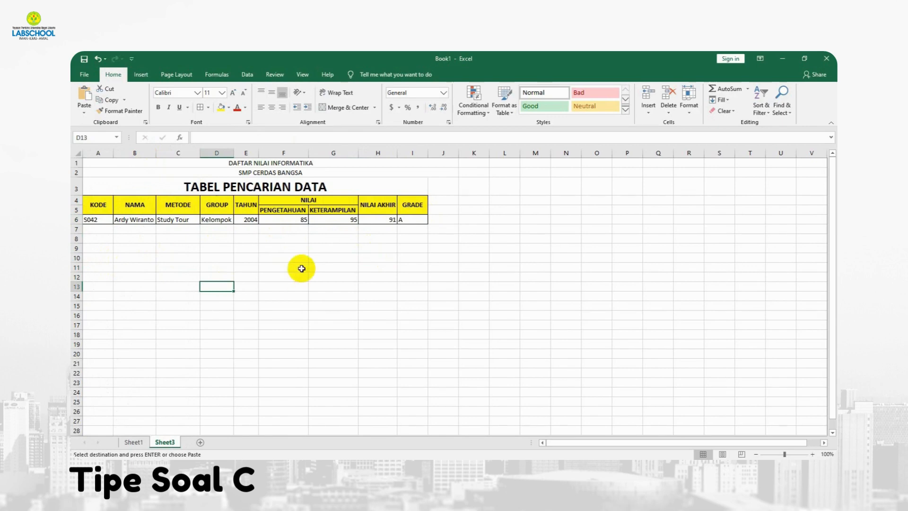
left_click(468, 274)
left_click(142, 285)
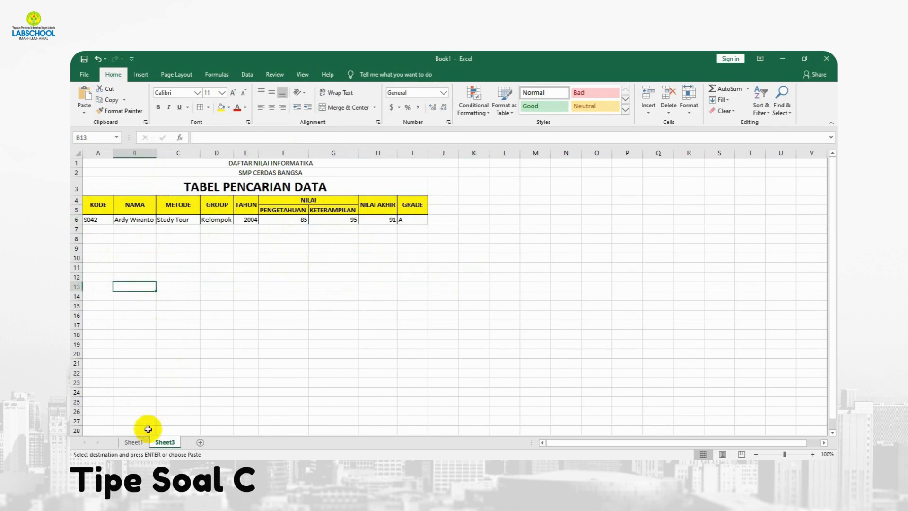